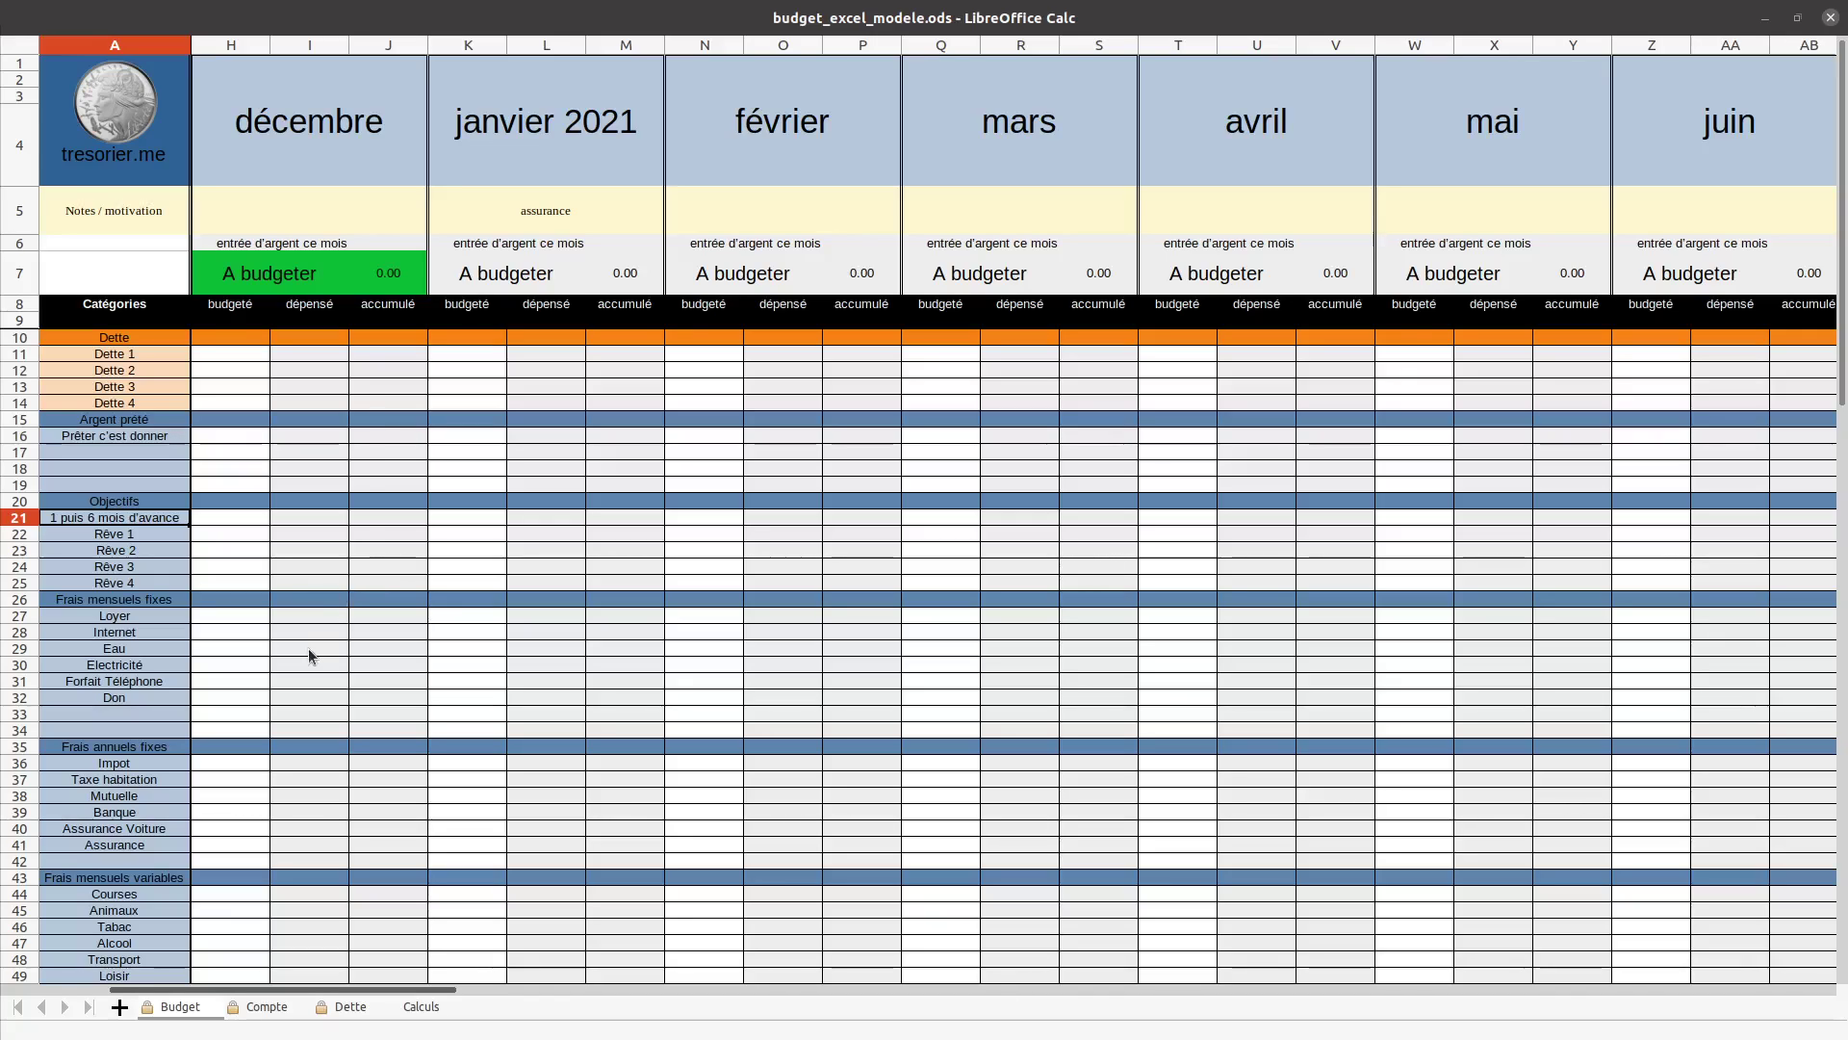
On the Compte sheet, enter 3000 as Entrée for the Entrée d'argent row and 2000 as Entrée for the Dette 1 row
{"action": "left_click", "coordinate": [250, 1011]}
{"action": "left_click", "coordinate": [188, 1008]}
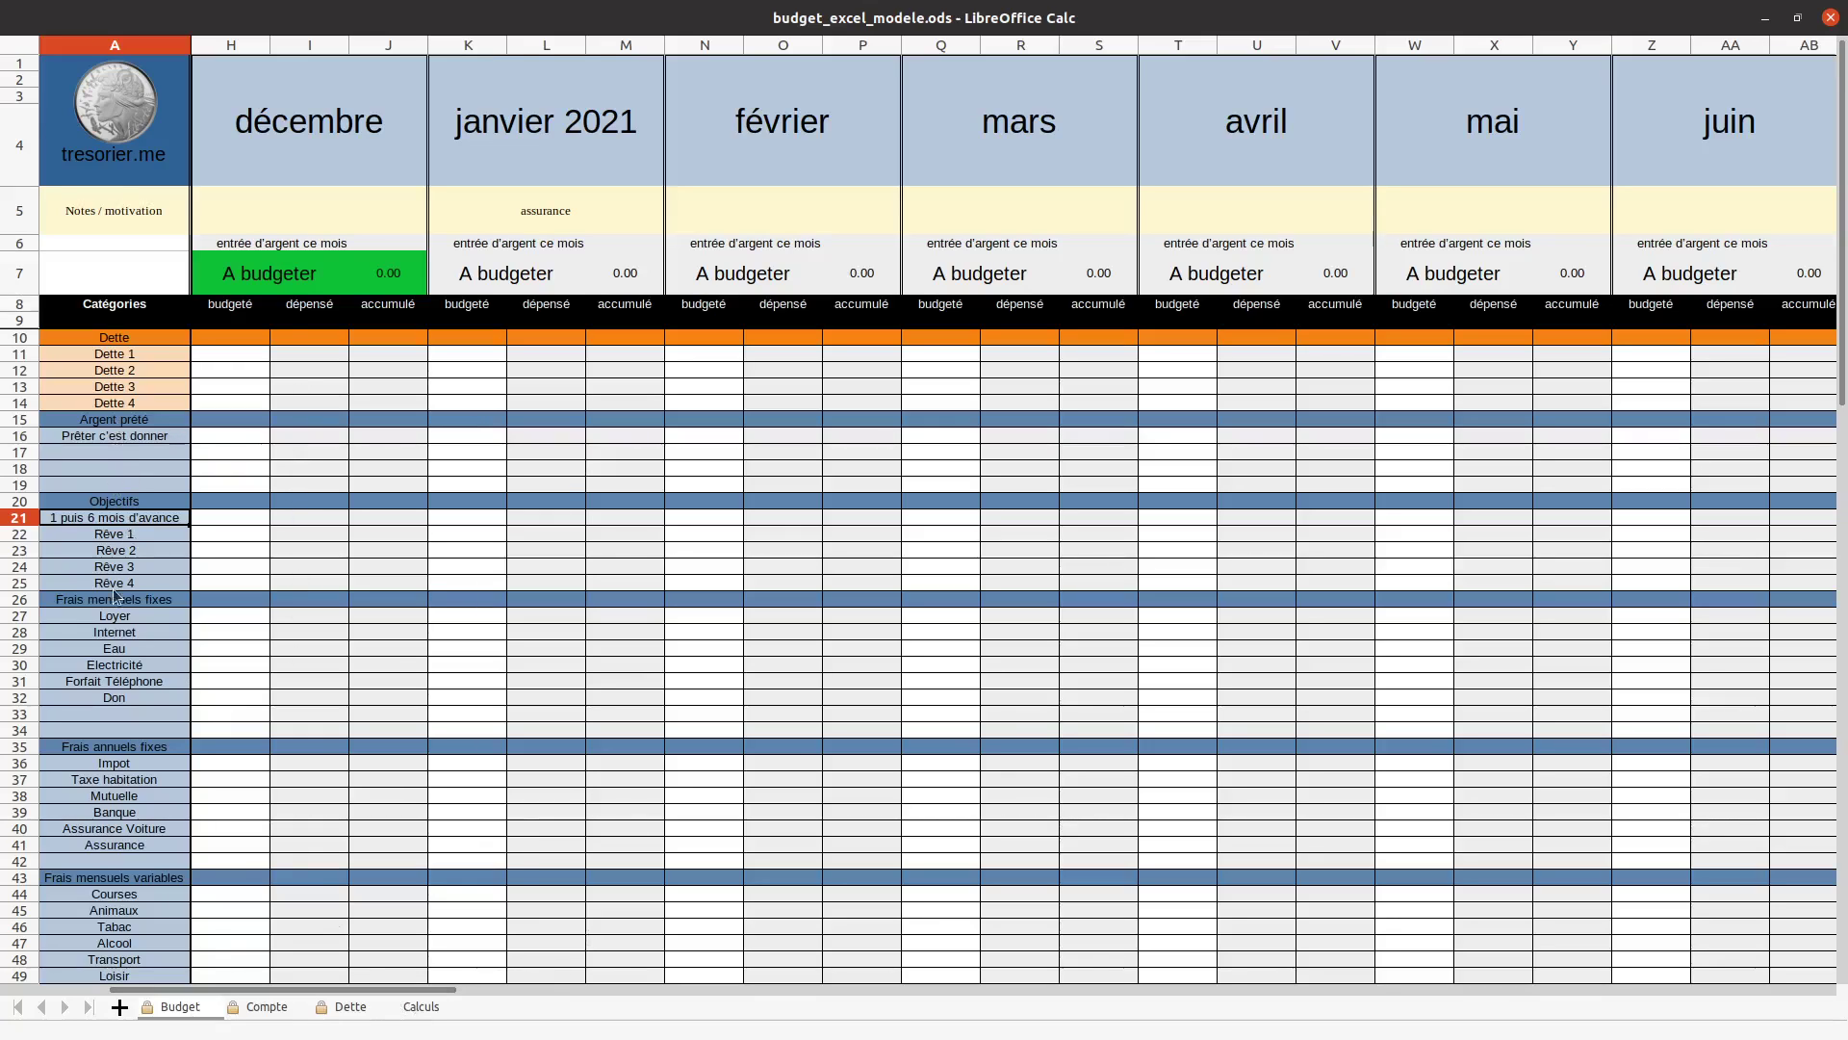
{"action": "left_click", "coordinate": [282, 1016]}
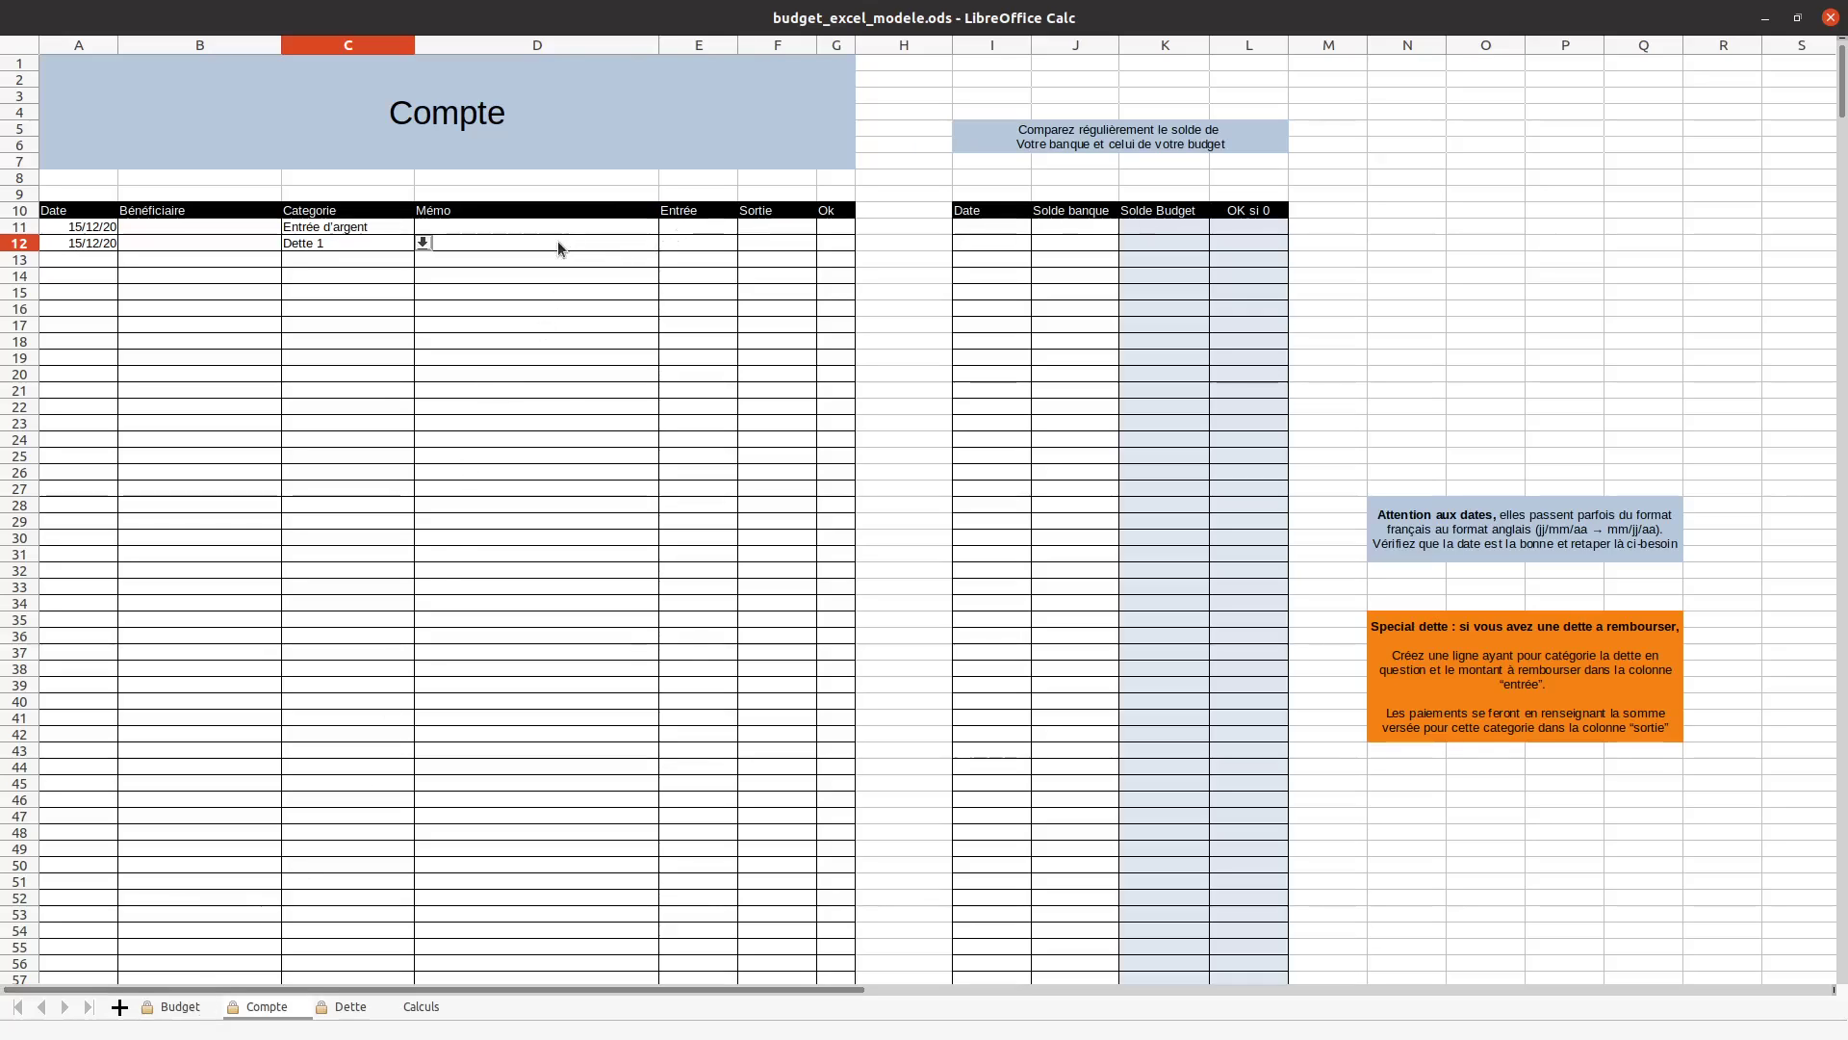
{"action": "left_click", "coordinate": [695, 227]}
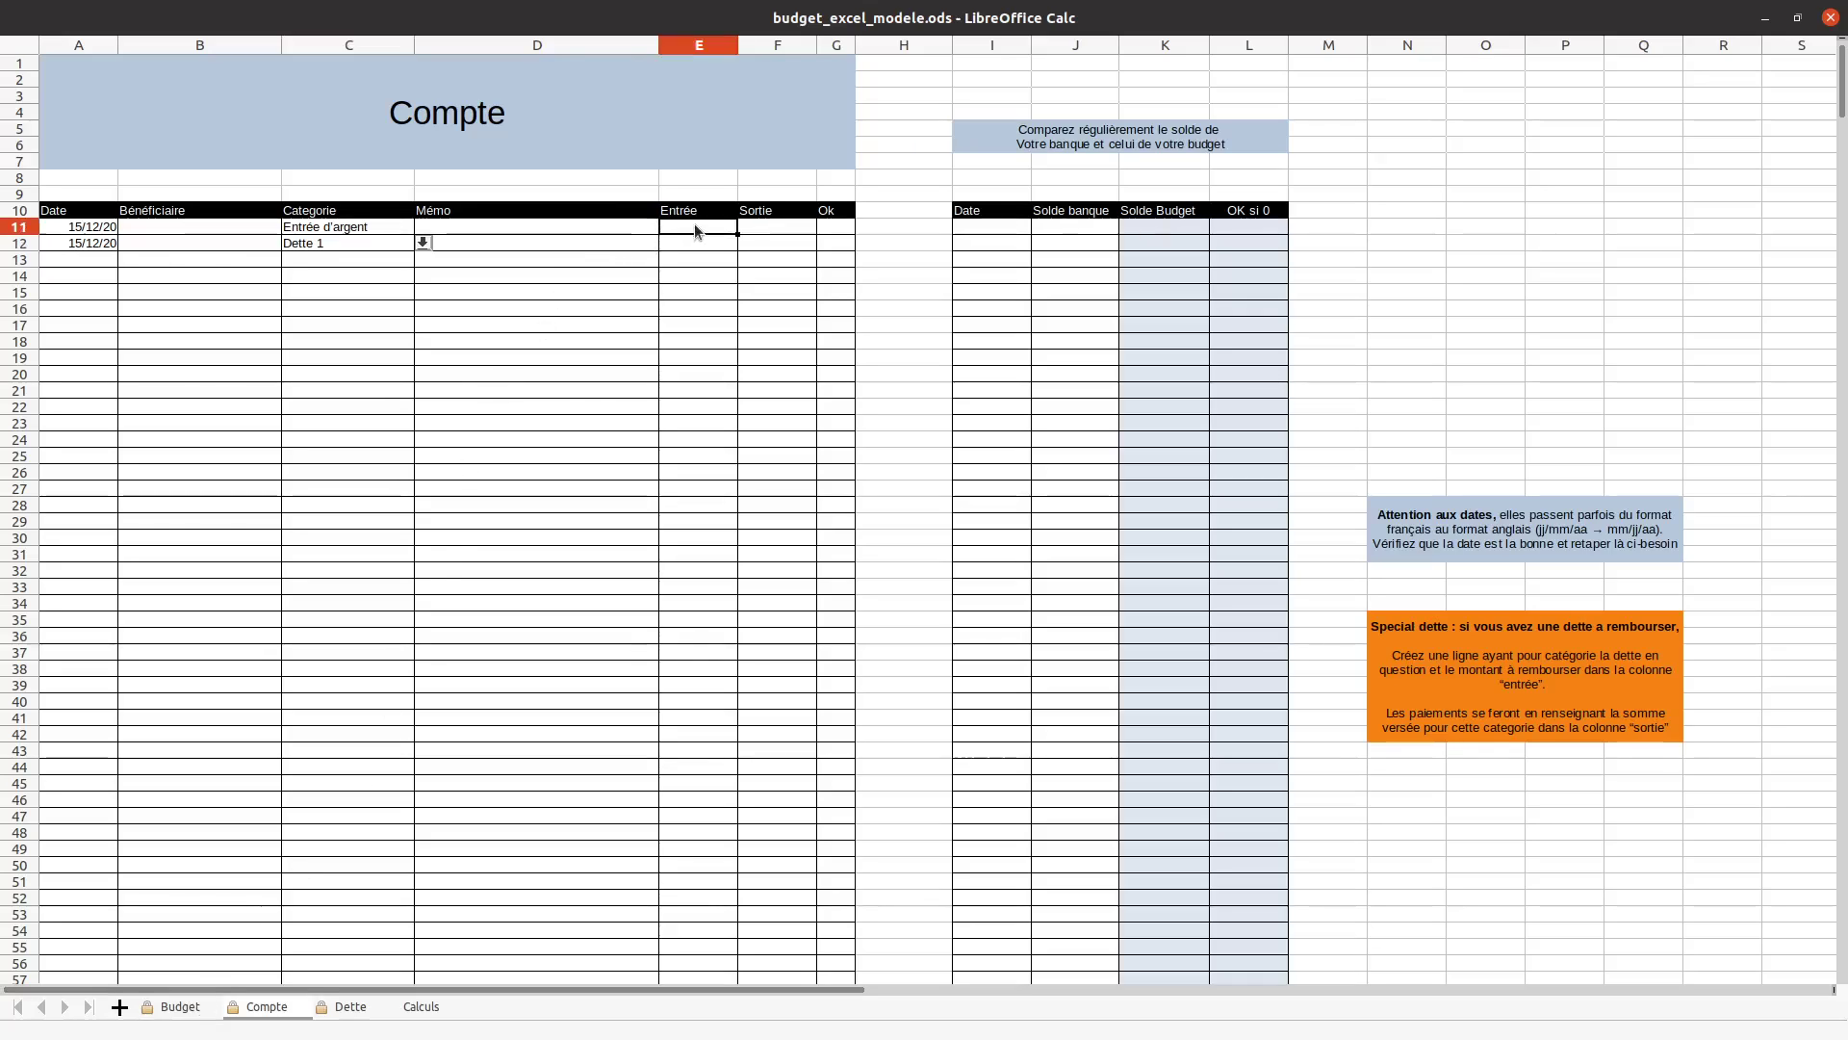
{"action": "type", "text": "3"}
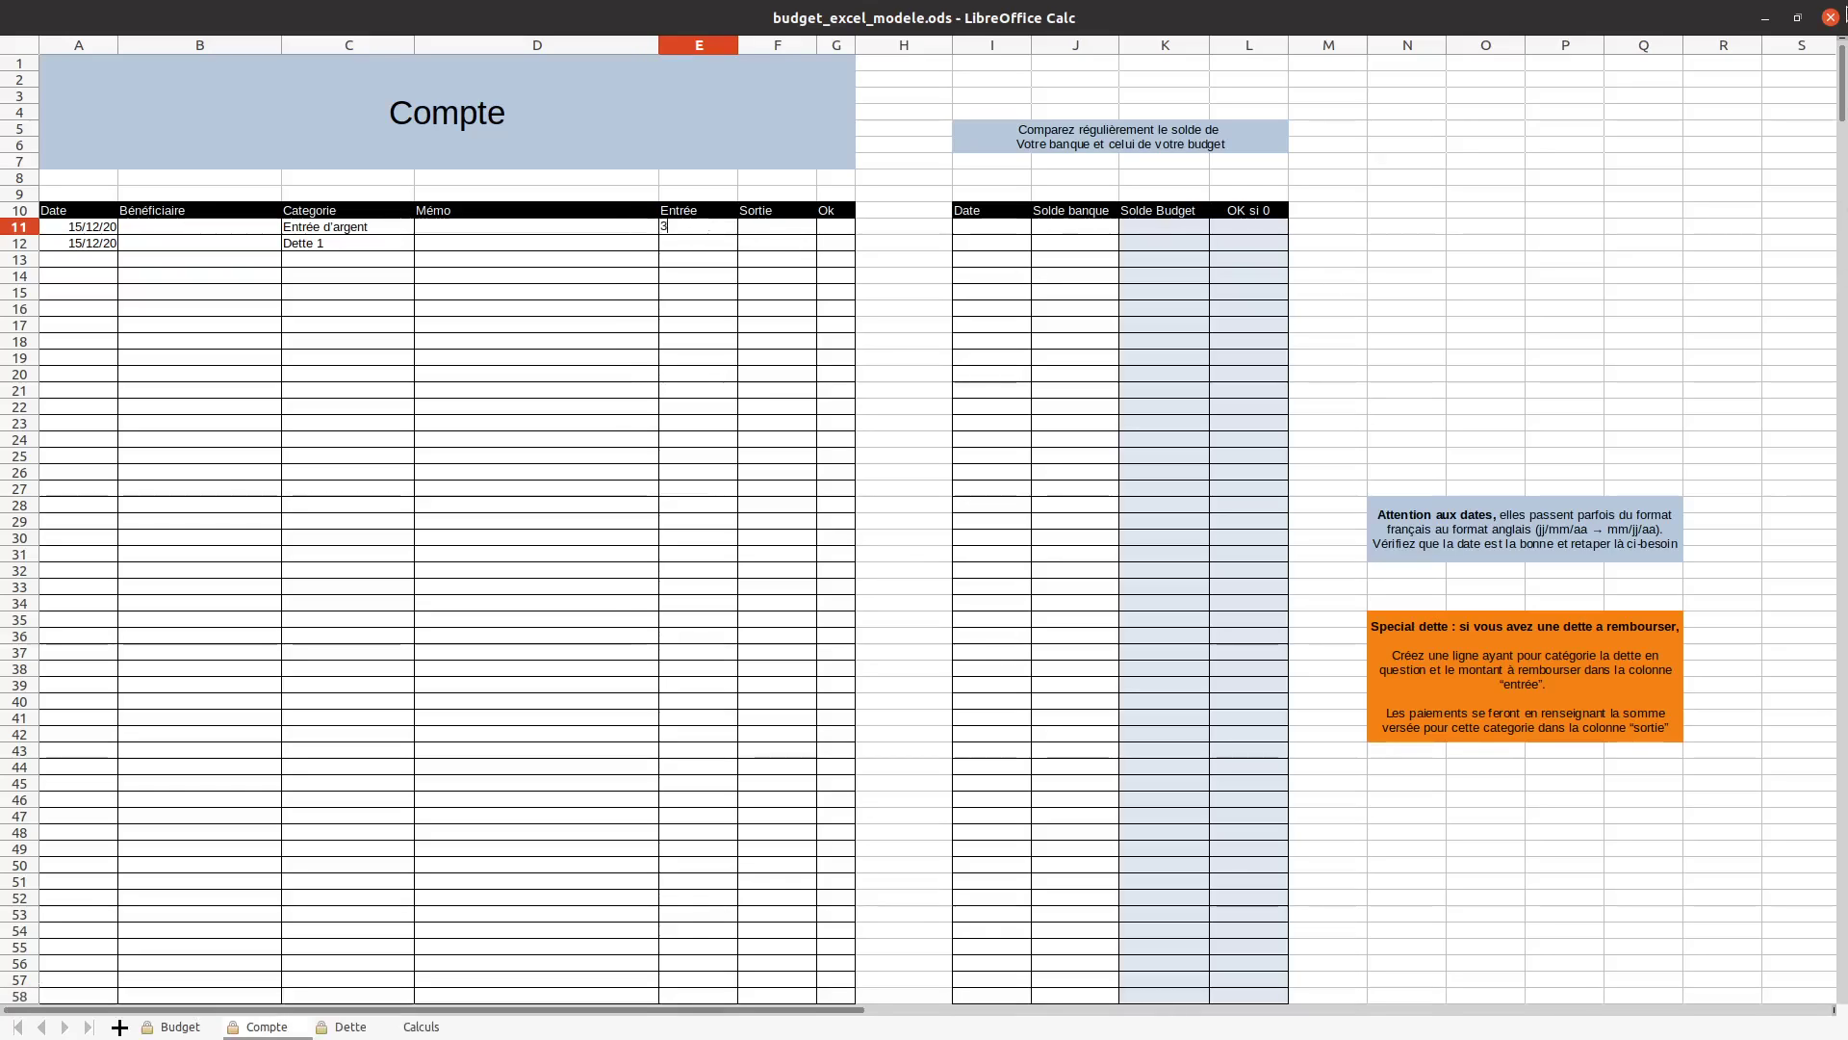
{"action": "type", "text": "000"}
{"action": "key", "text": "Return"}
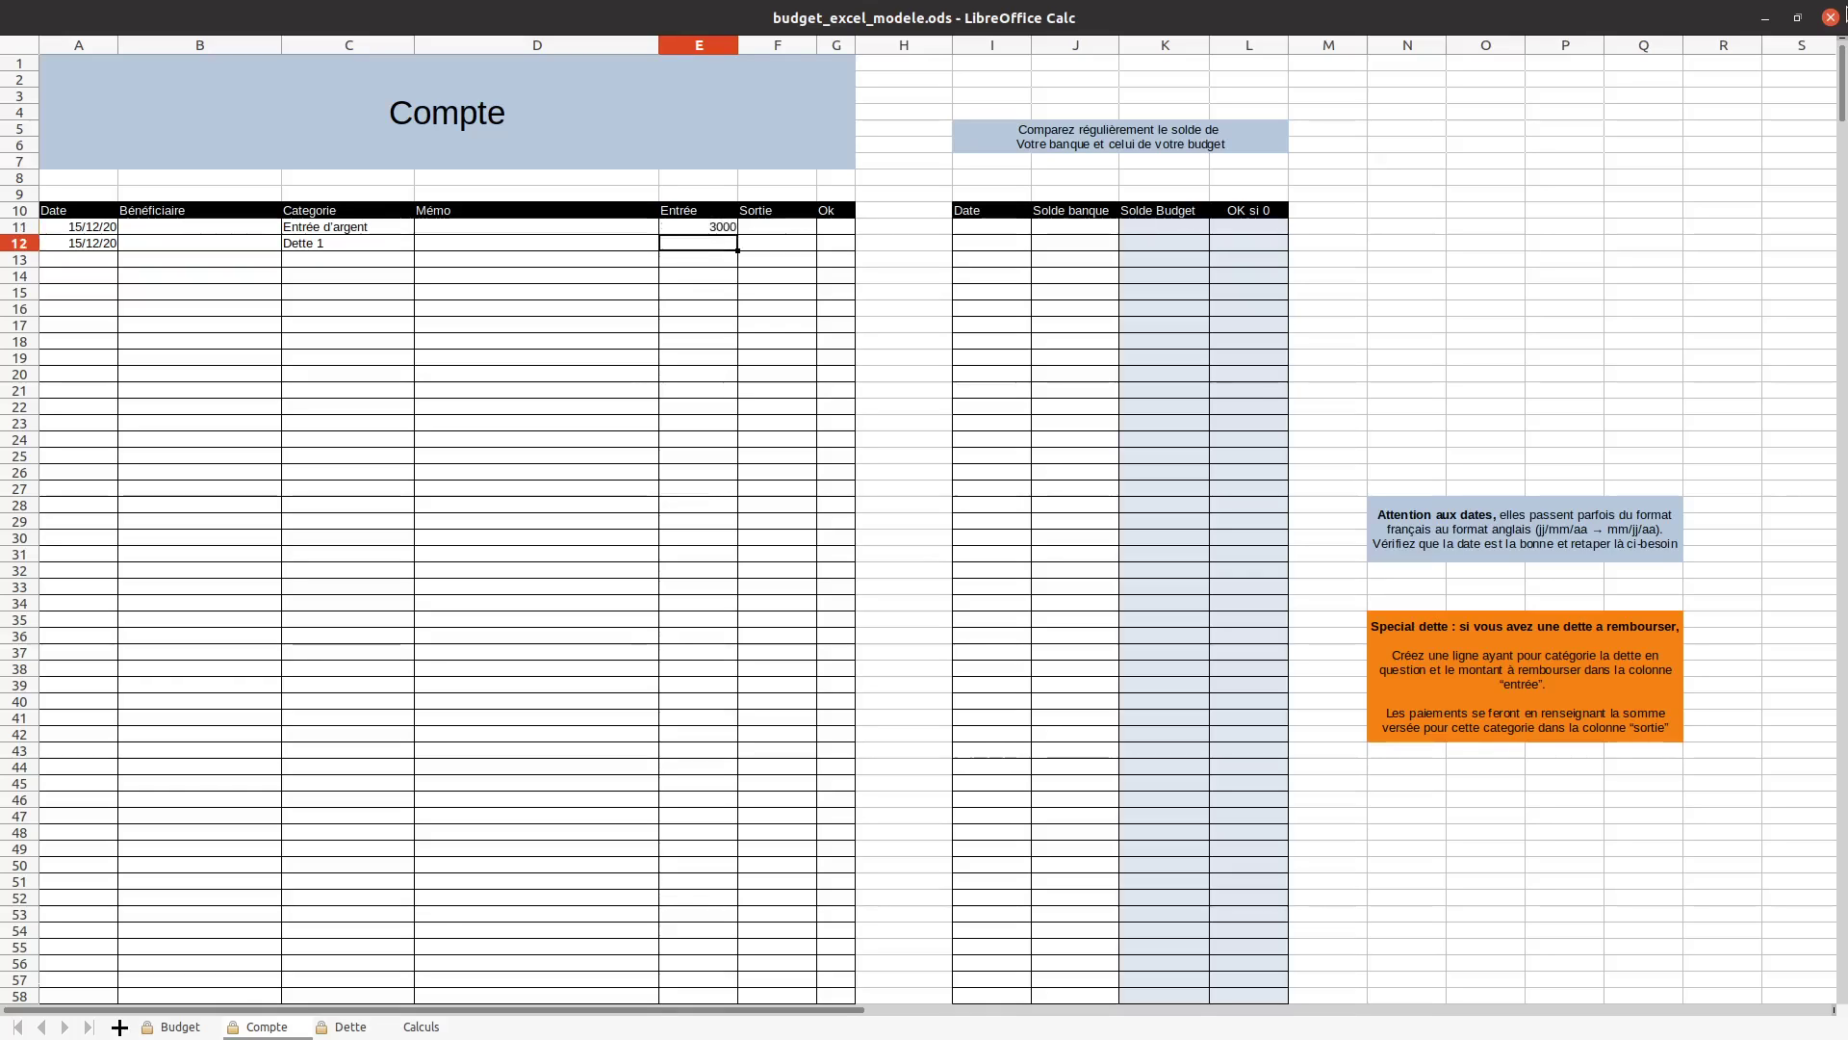
{"action": "type", "text": "2000"}
Choose Entrée d'argent as the category of row 11 and Dette 1 as the category of row 12
{"action": "left_click", "coordinate": [395, 230]}
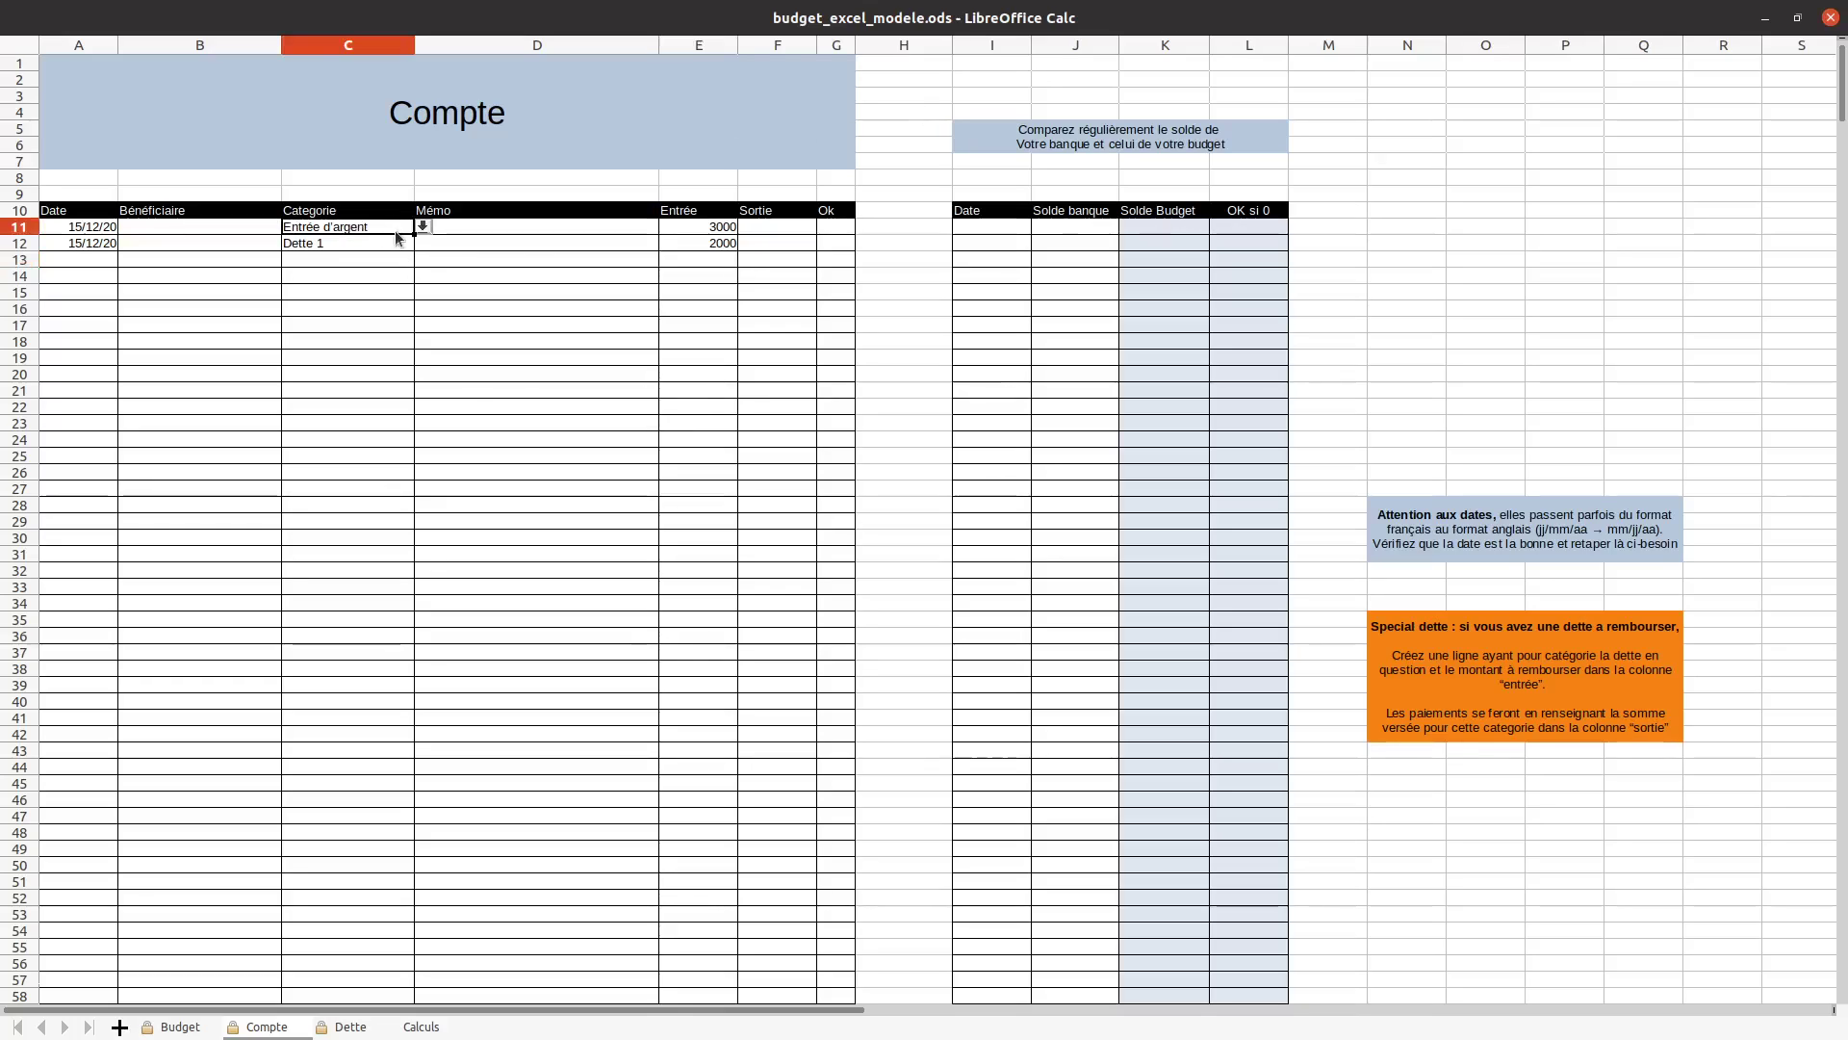
{"action": "left_click", "coordinate": [423, 226]}
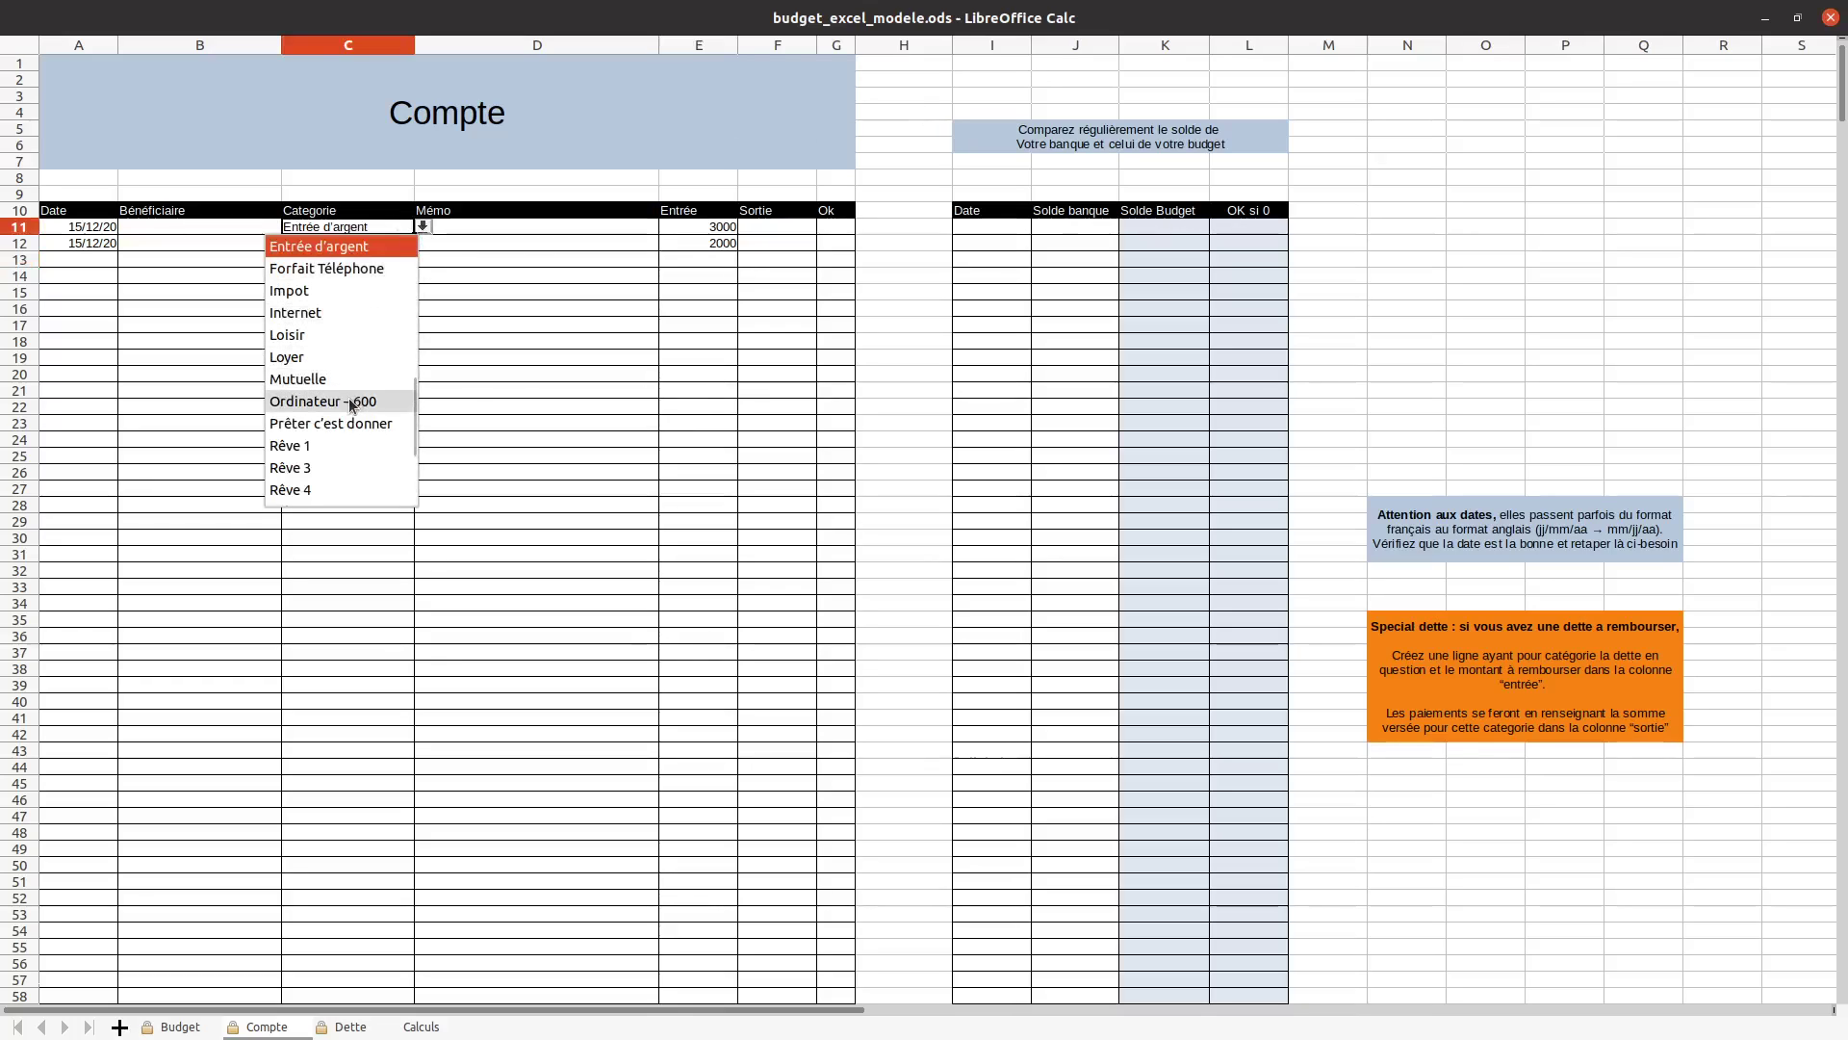
{"action": "left_click", "coordinate": [367, 245]}
{"action": "left_click", "coordinate": [396, 246]}
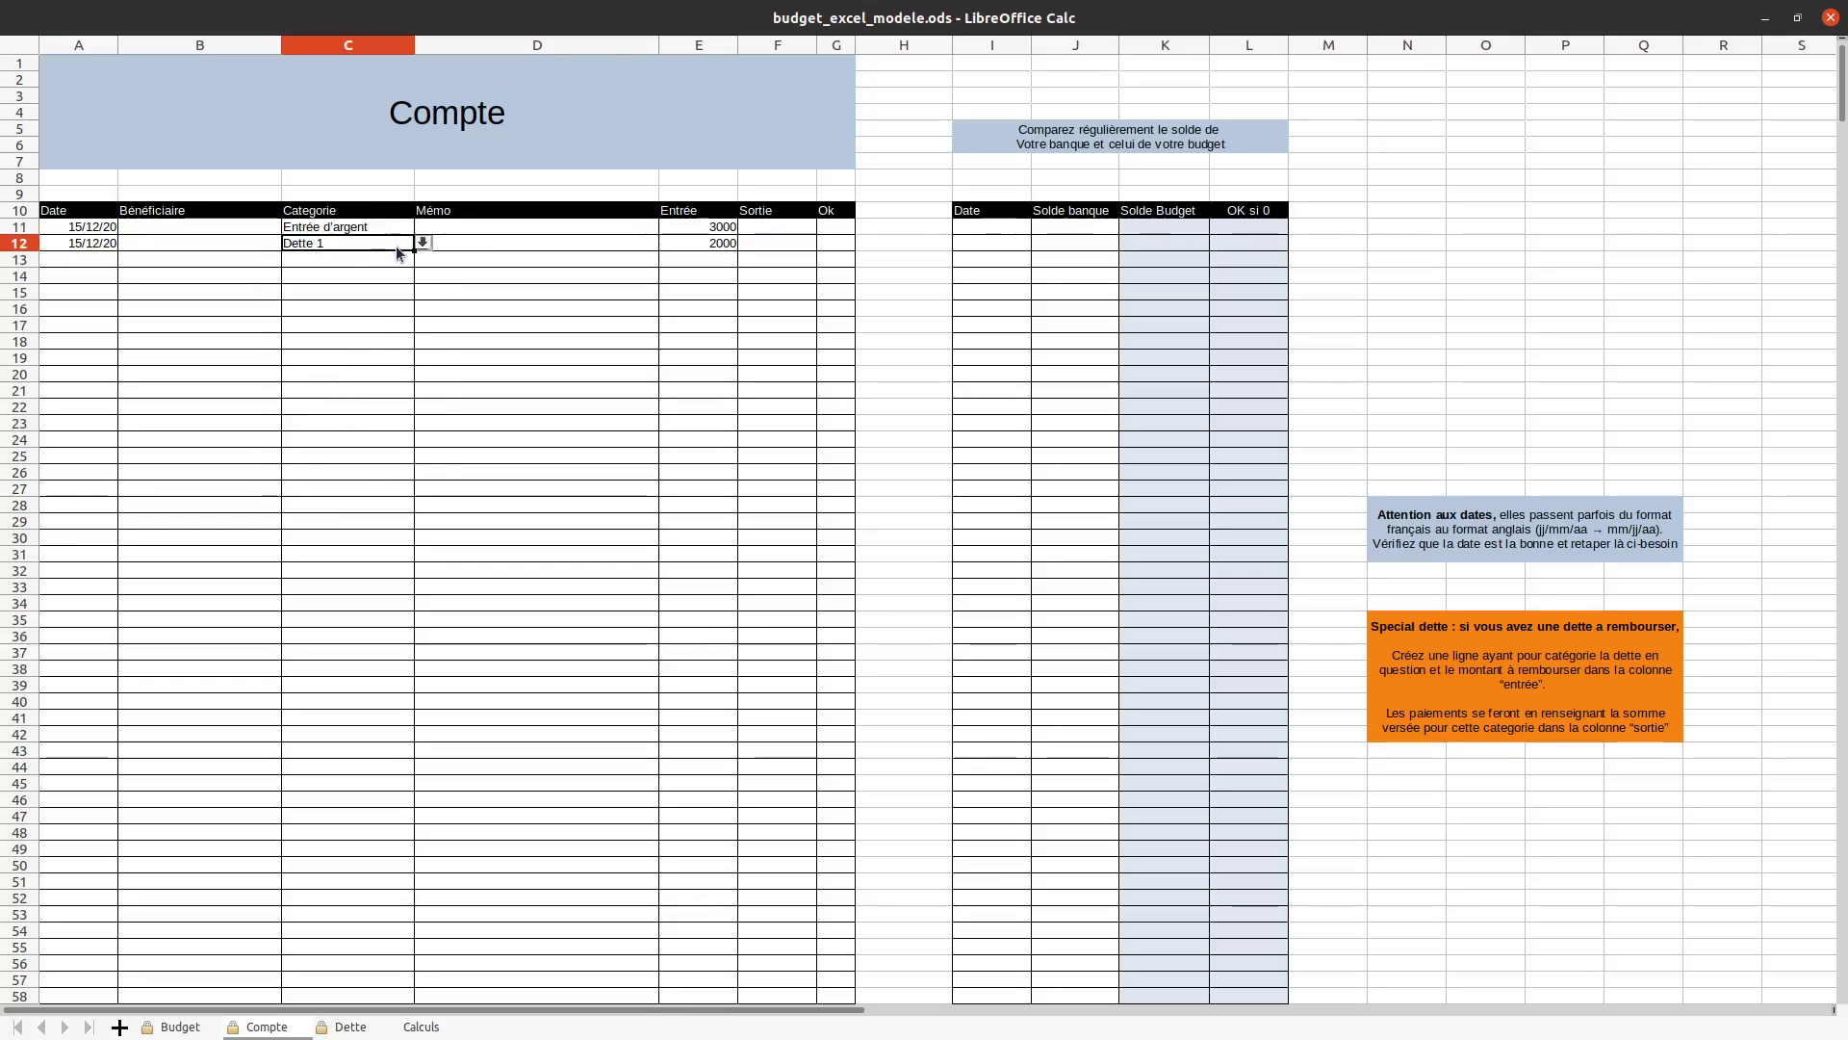
{"action": "left_click", "coordinate": [421, 244]}
{"action": "left_click", "coordinate": [345, 268]}
On the Budget sheet, rename the Rêve 1 objective as "Devenir proprietaire"
{"action": "left_click", "coordinate": [175, 1026]}
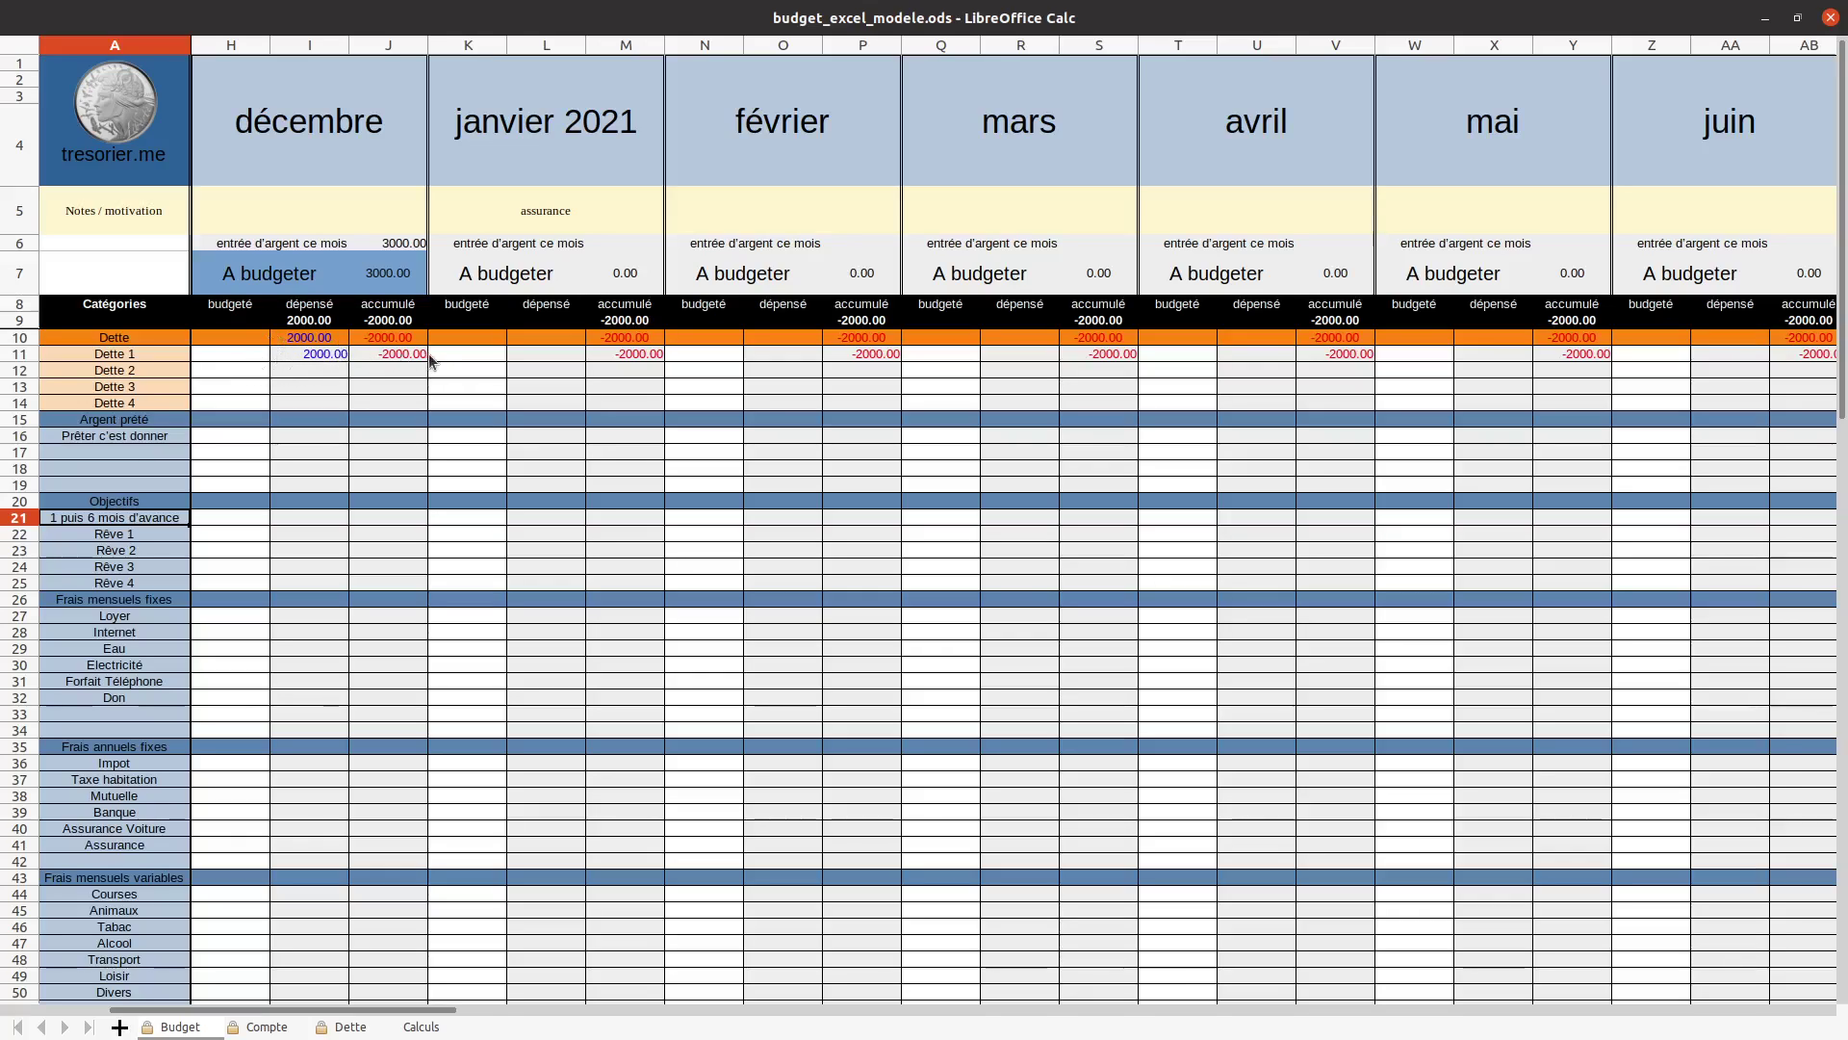
{"action": "left_click", "coordinate": [464, 357]}
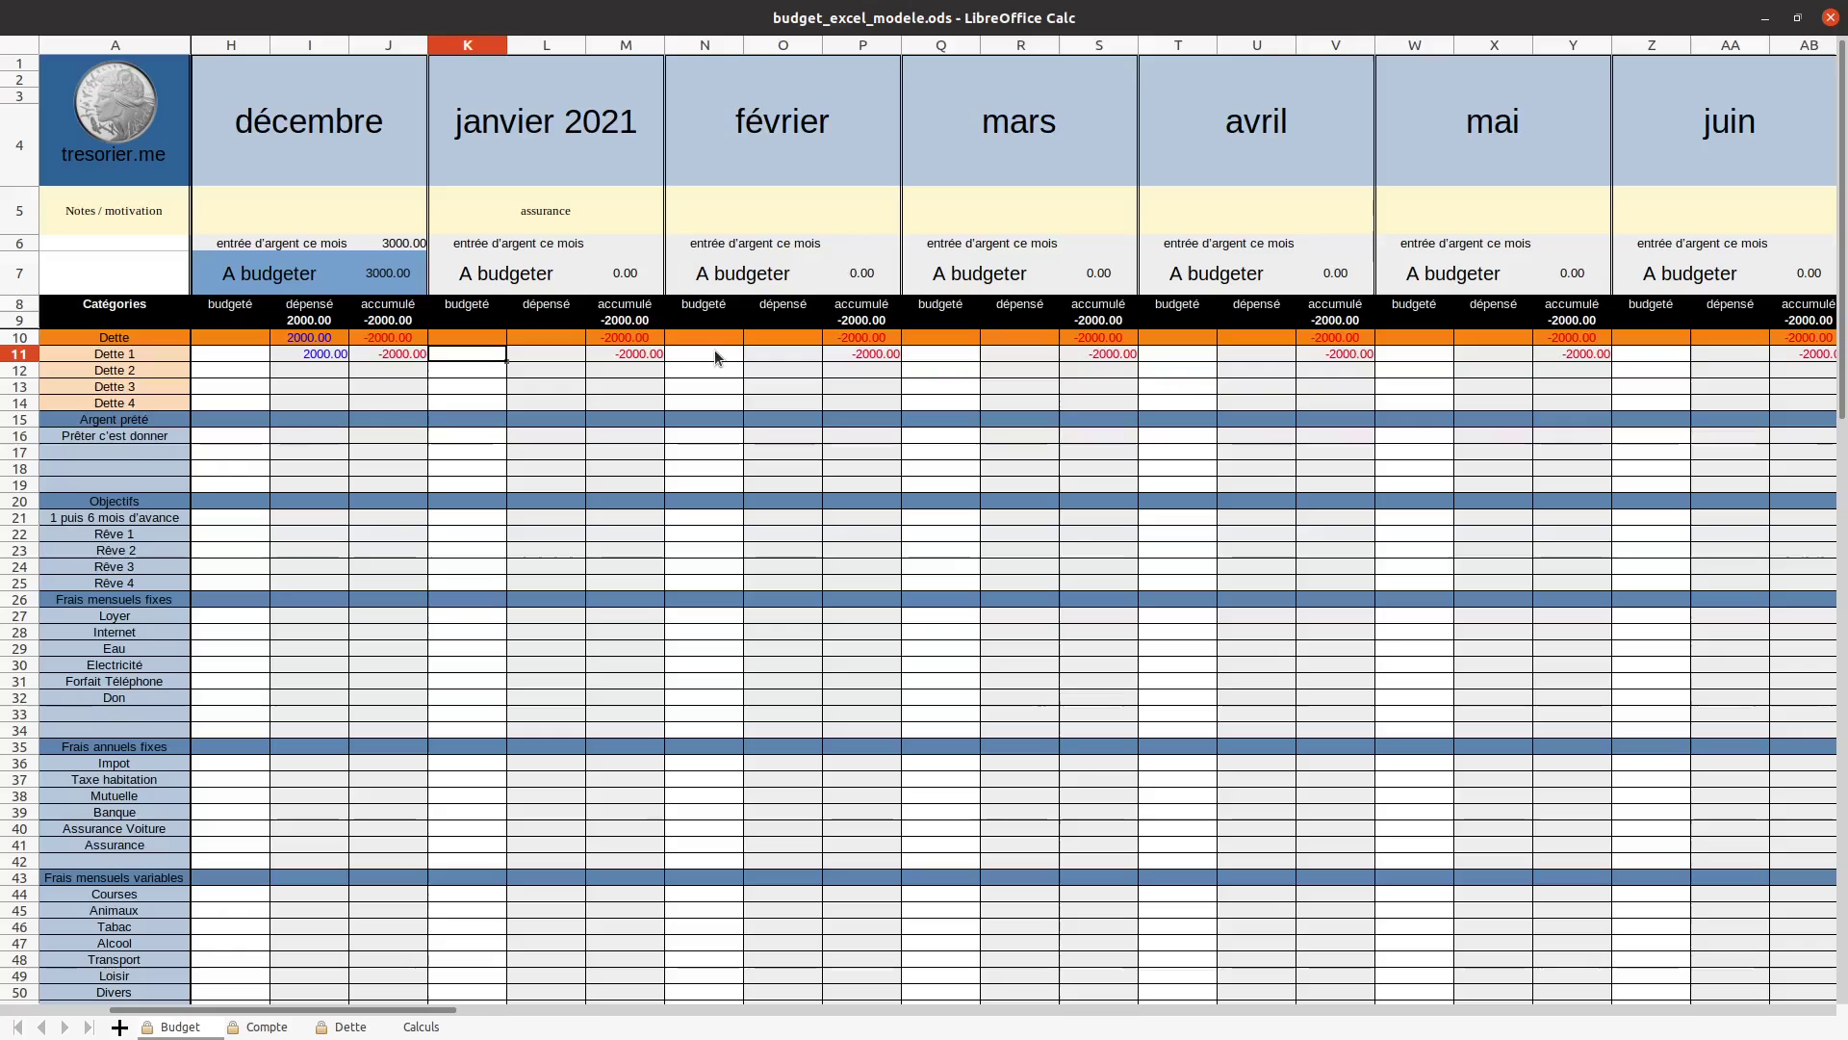
{"action": "left_click", "coordinate": [718, 357]}
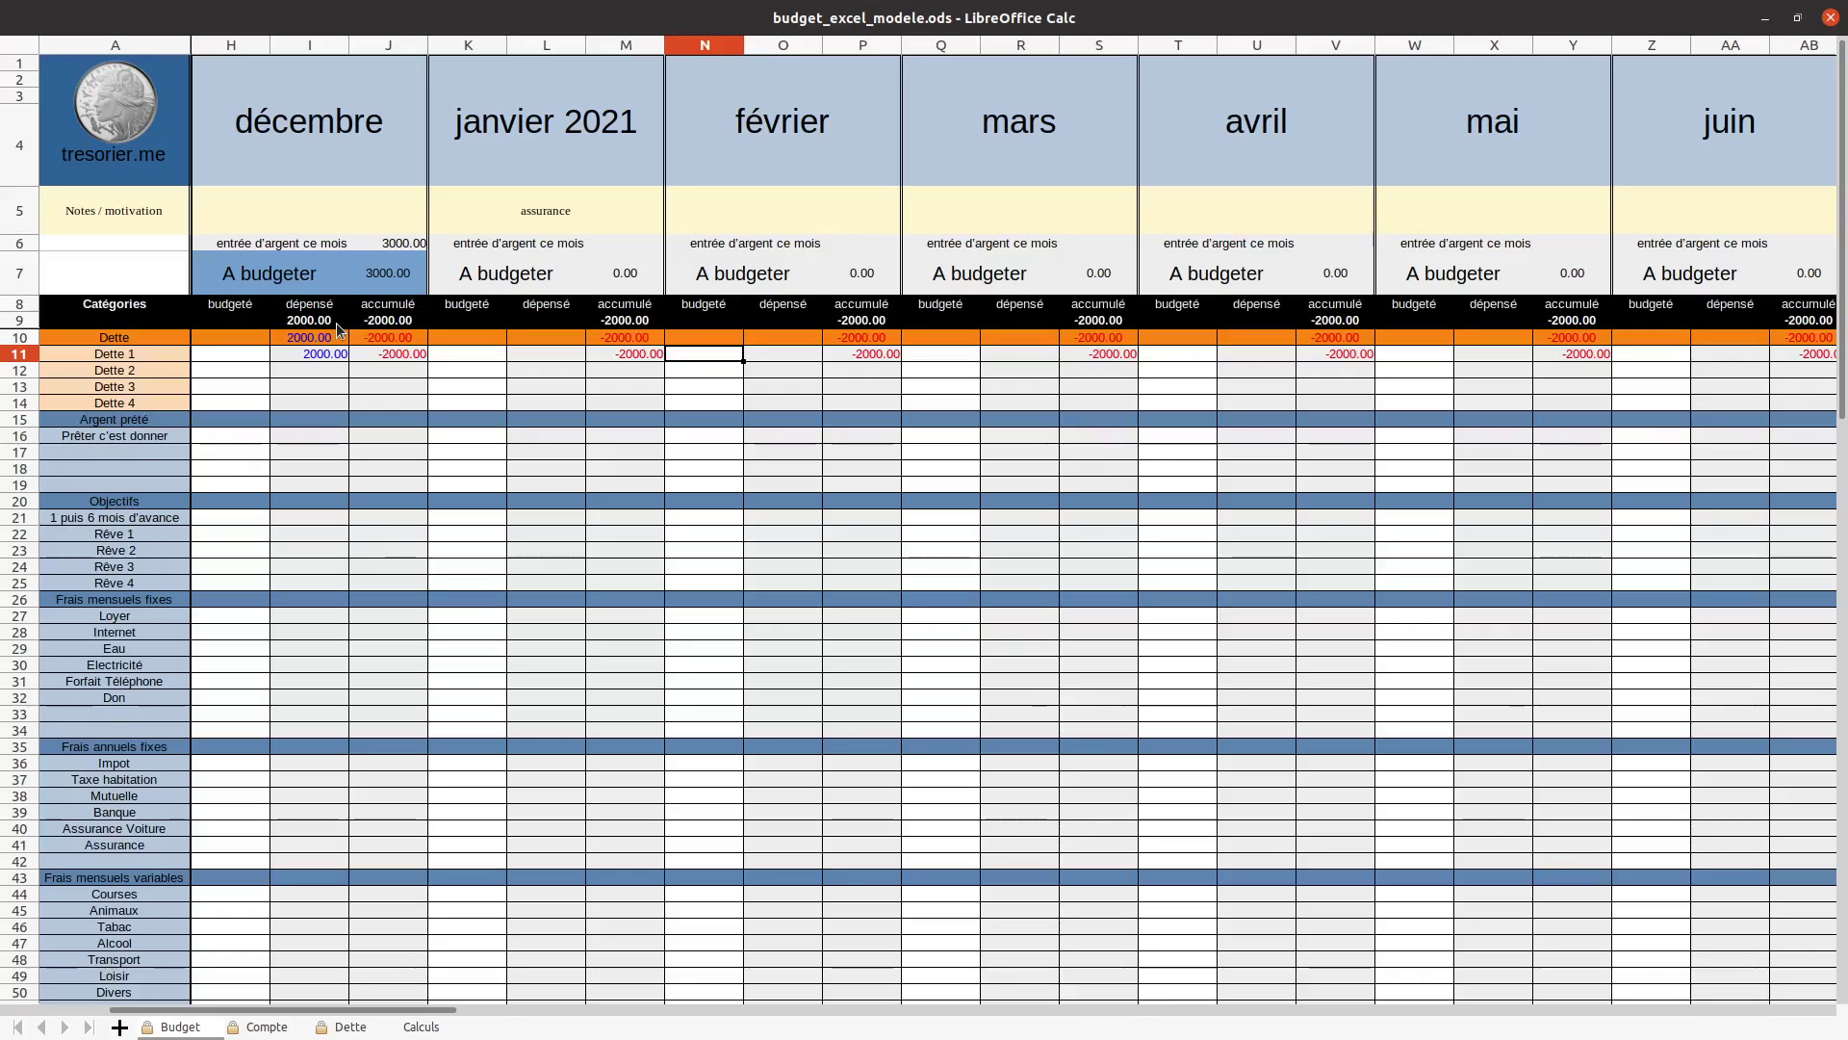
{"action": "double_click", "coordinate": [152, 538]}
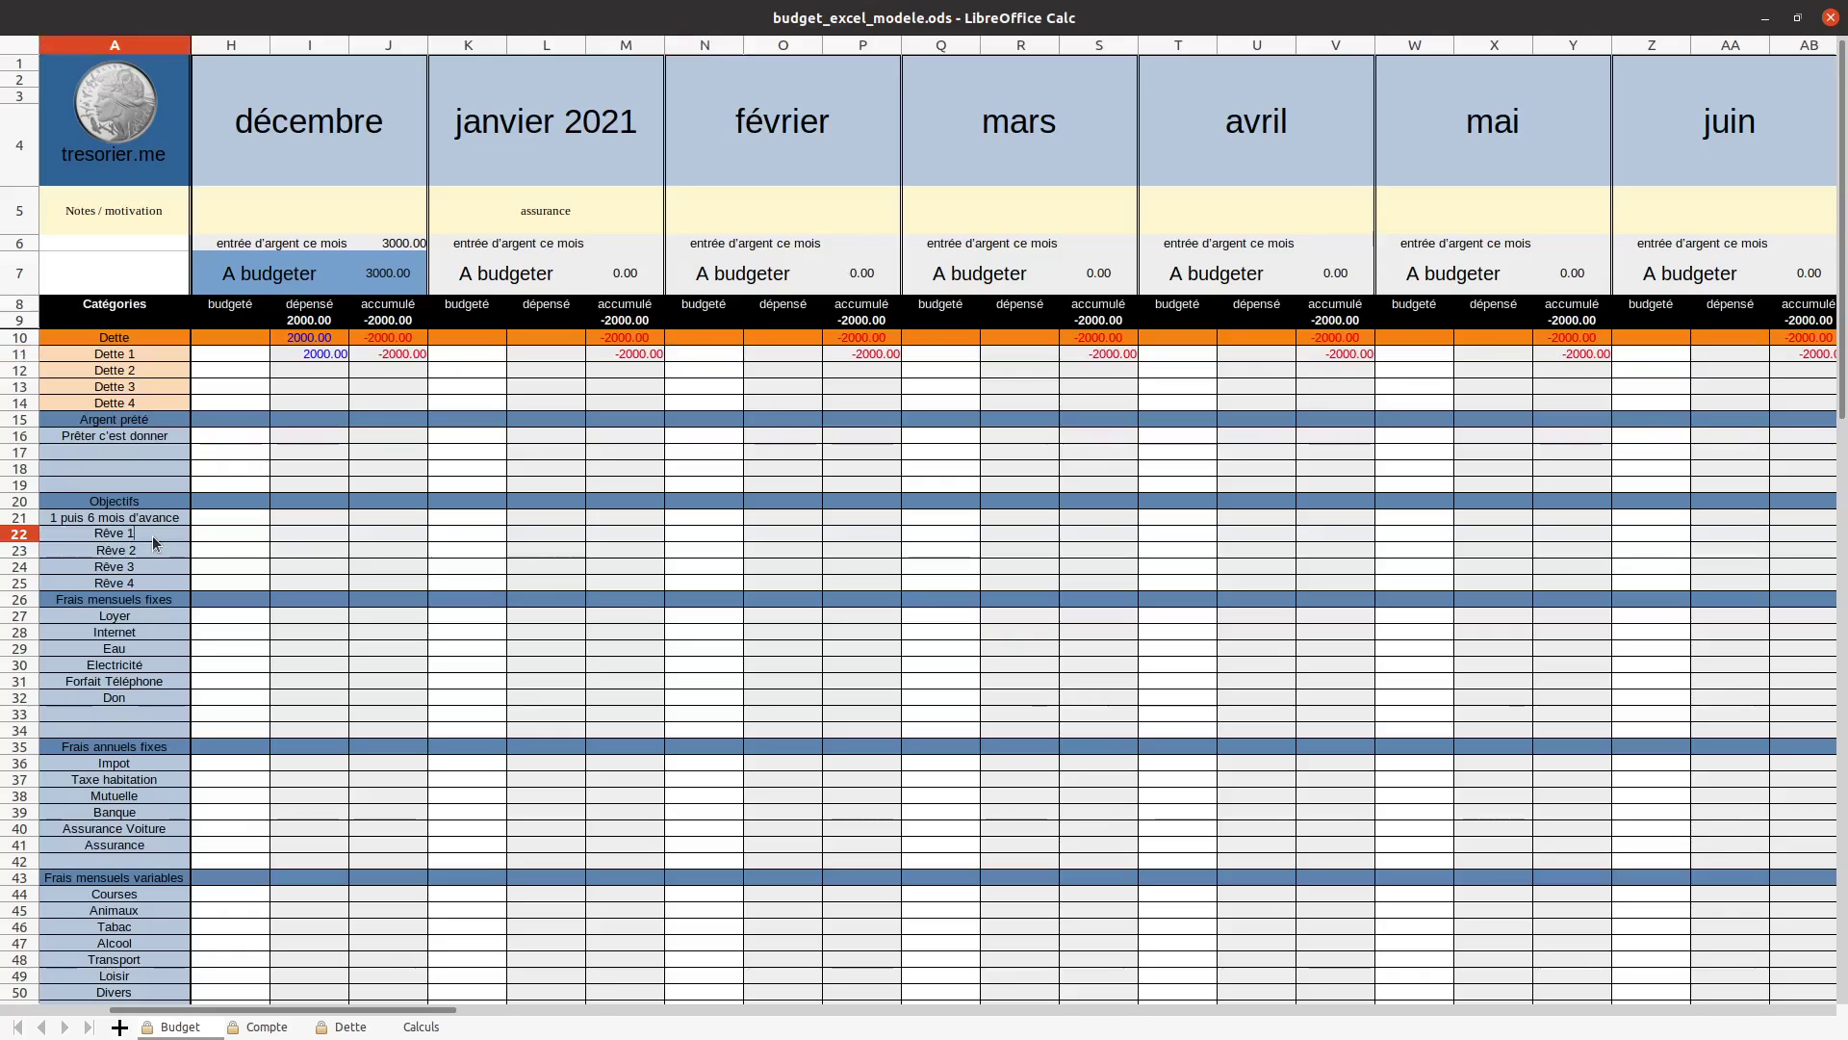
{"action": "key", "text": "BackSpace"}
{"action": "key", "text": "BackSpace"}
{"action": "key", "text": "BackSpace"}
{"action": "key", "text": "BackSpace"}
{"action": "key", "text": "BackSpace"}
{"action": "key", "text": "BackSpace"}
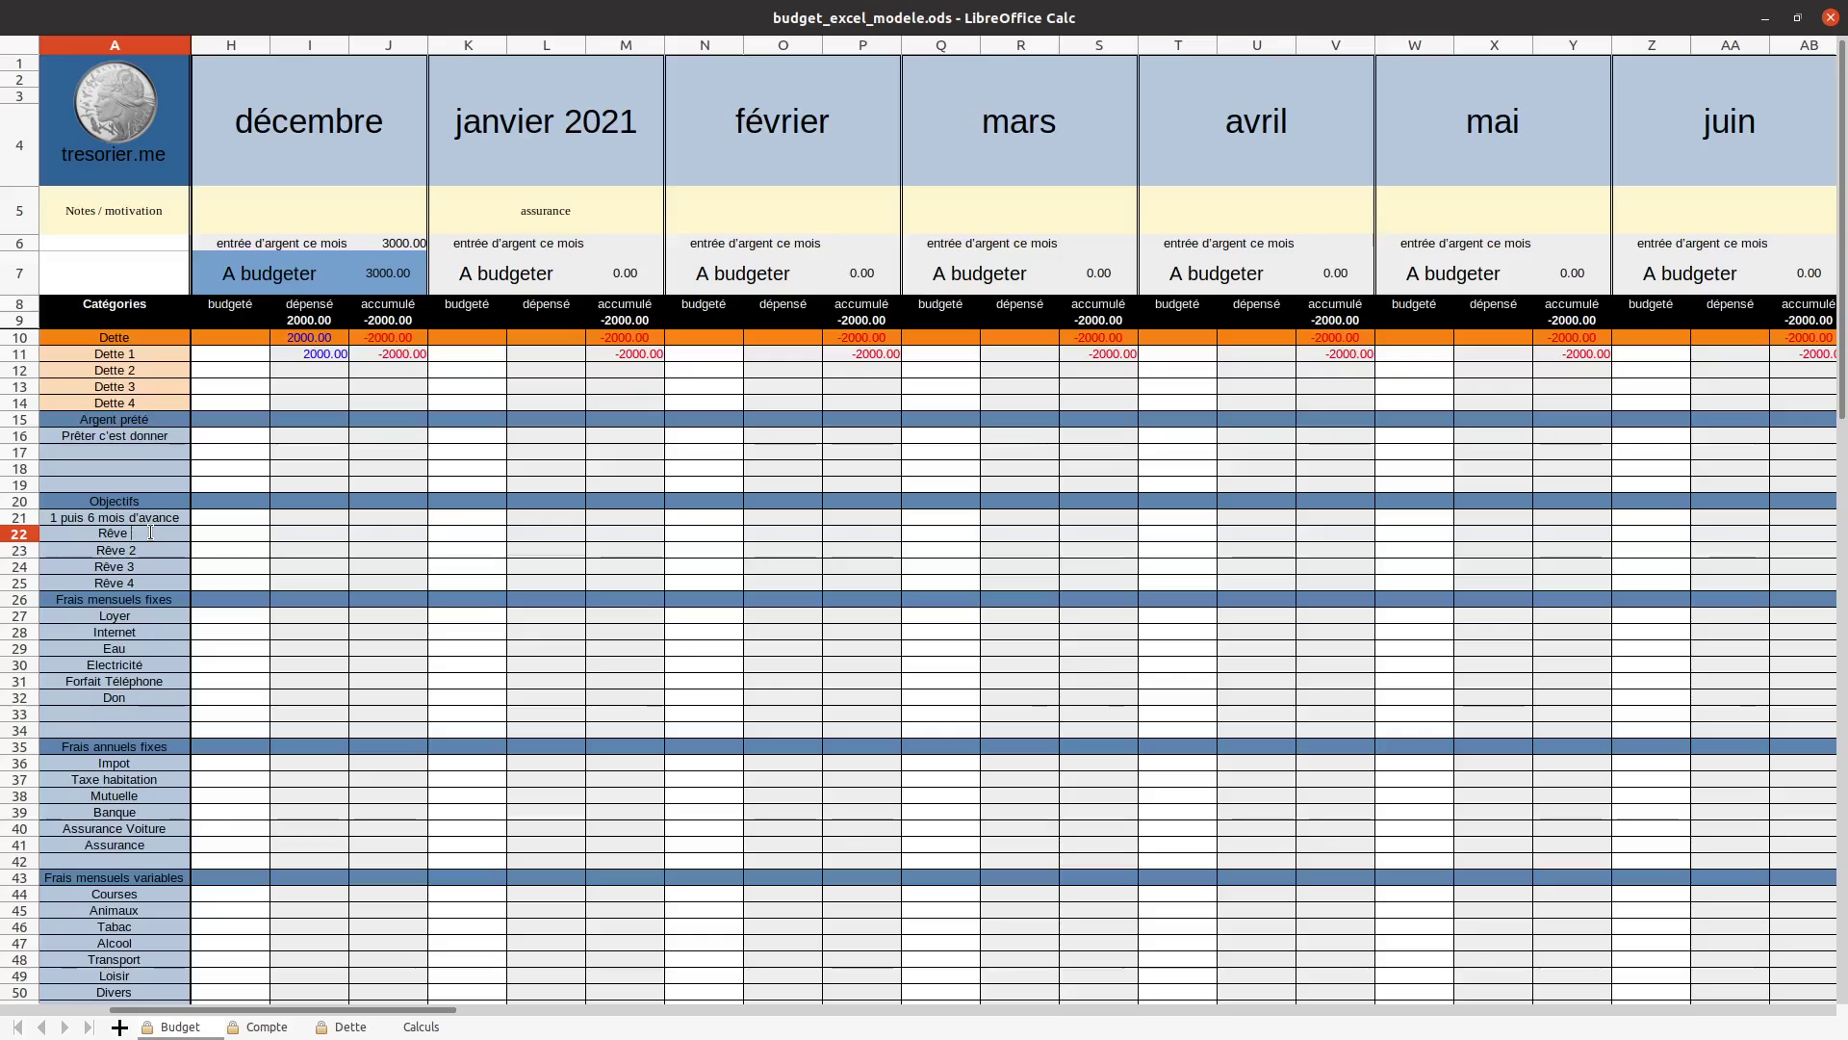
{"action": "type", "text": "Devenir proprietaire"}
{"action": "key", "text": "Return"}
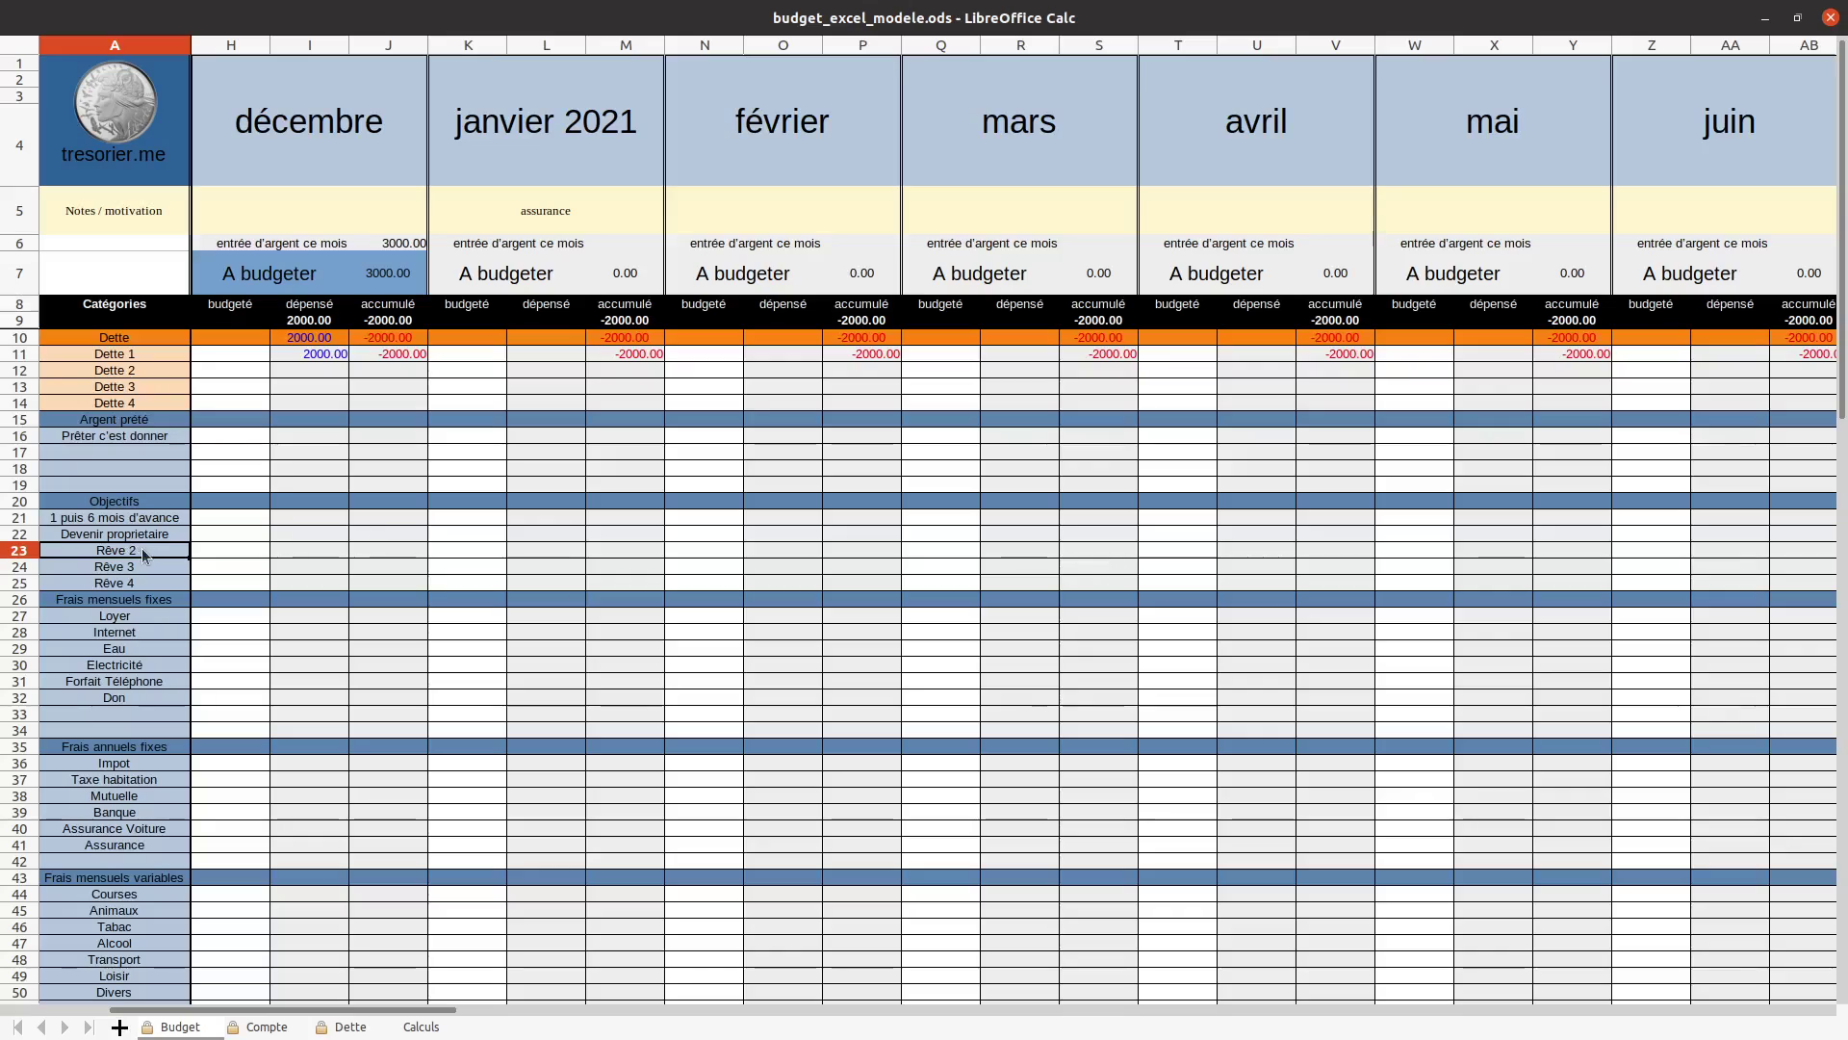
Rename the Rêve 2 objective as "Musique"
{"action": "double_click", "coordinate": [142, 550]}
{"action": "key", "text": "BackSpace"}
{"action": "key", "text": "BackSpace"}
{"action": "key", "text": "BackSpace"}
{"action": "key", "text": "BackSpace"}
{"action": "key", "text": "BackSpace"}
{"action": "key", "text": "BackSpace"}
{"action": "type", "text": "Musique"}
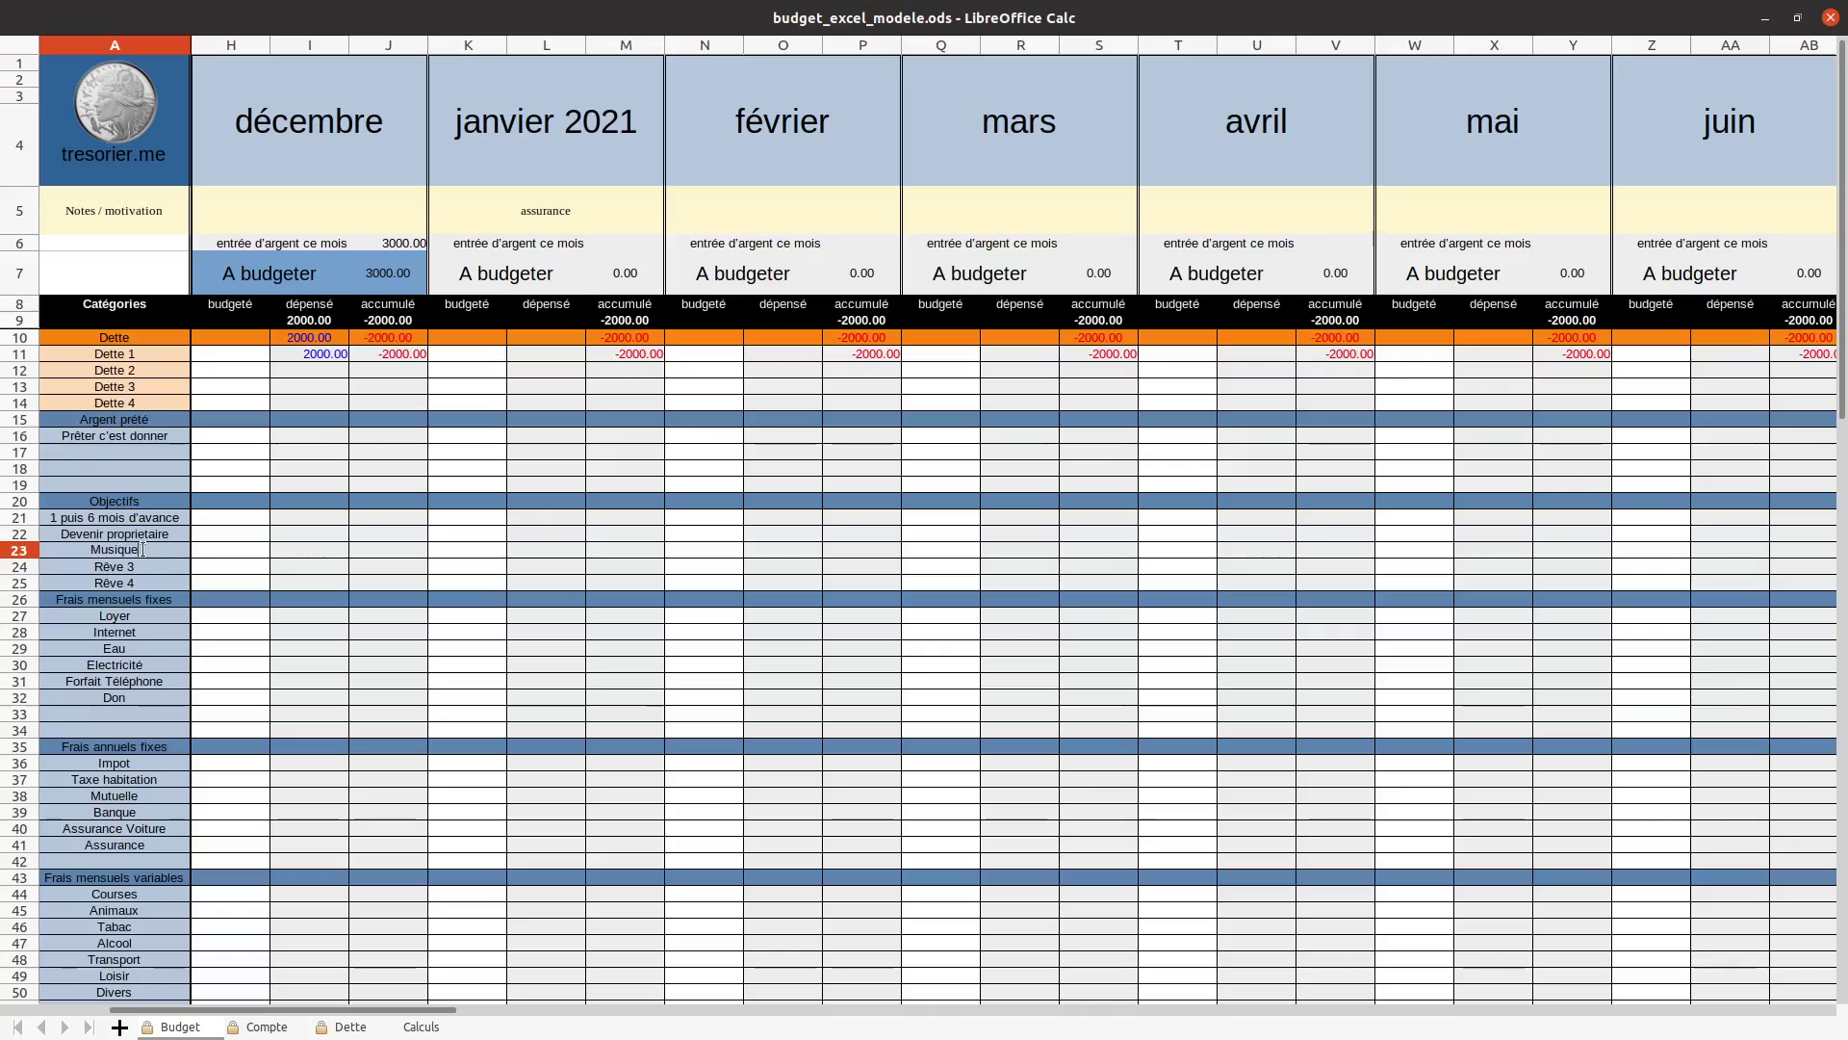
{"action": "key", "text": "Return"}
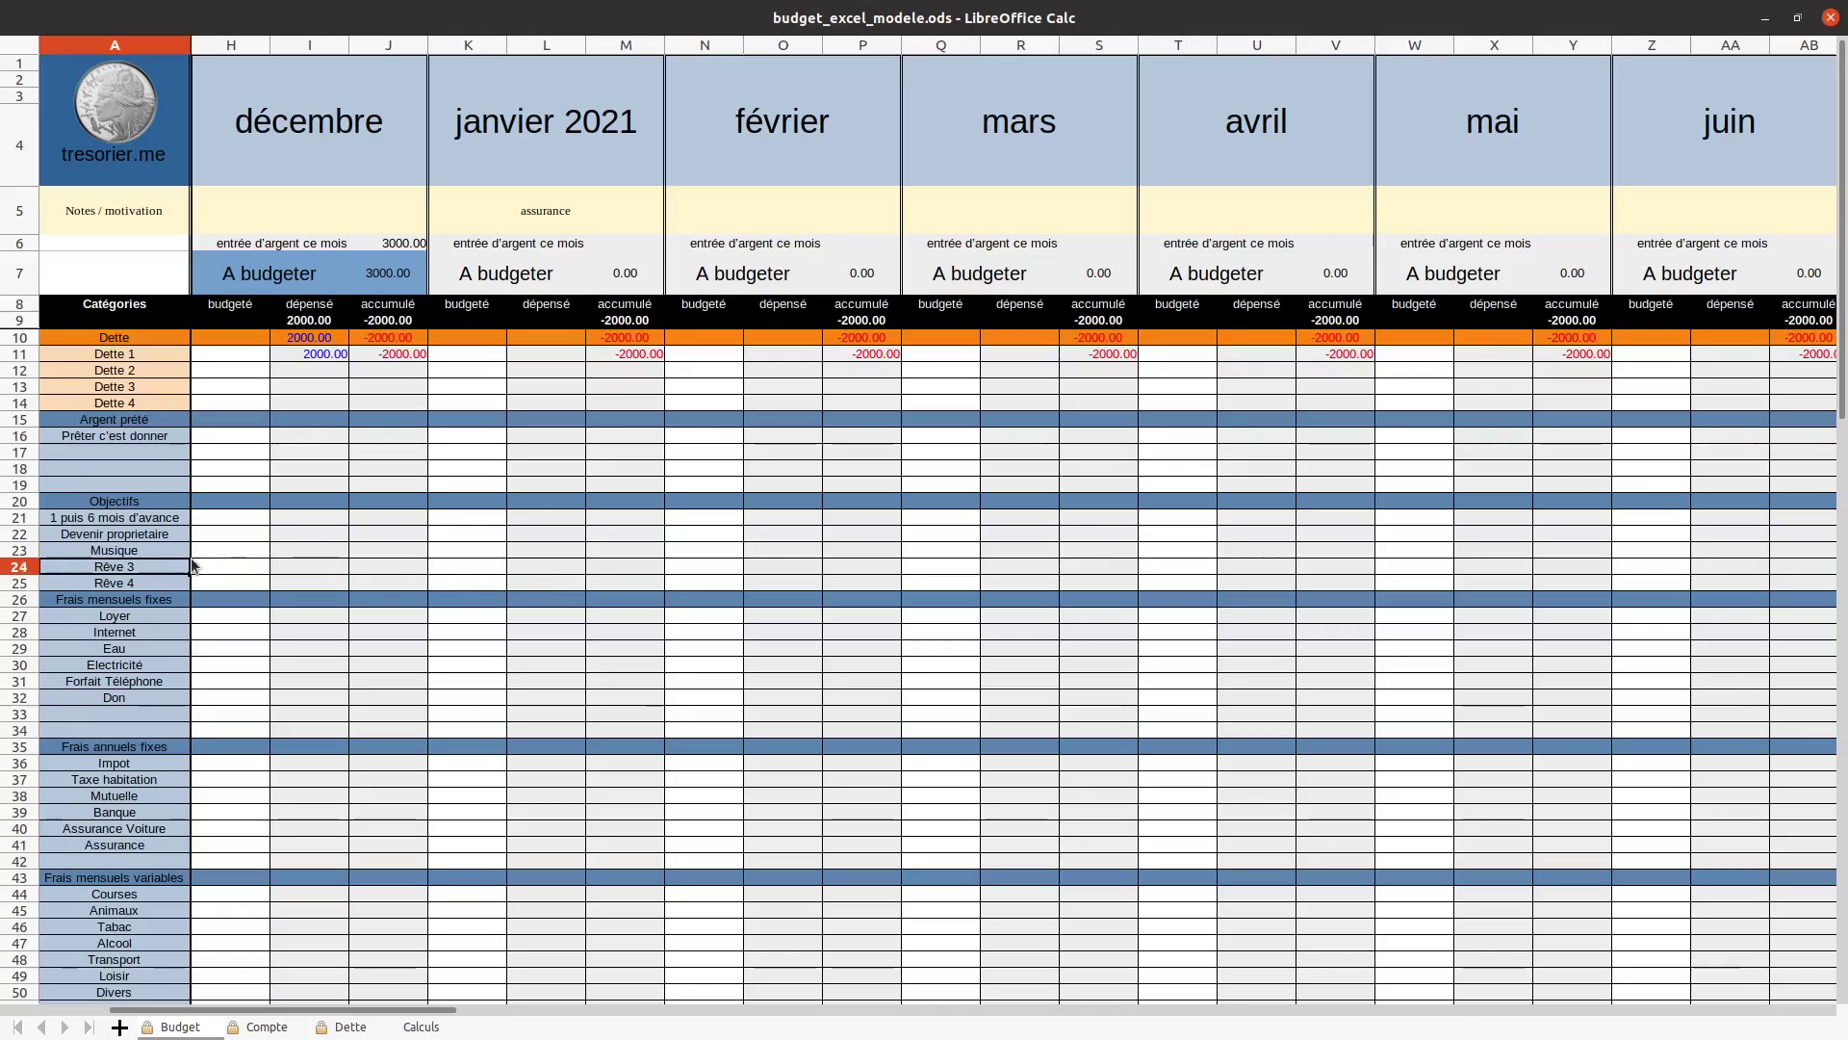
In décembre's budgeté column, allocate 50 to Prêter c'est donner and 1000 to 1 puis 6 mois d'avance
{"action": "left_click", "coordinate": [230, 550]}
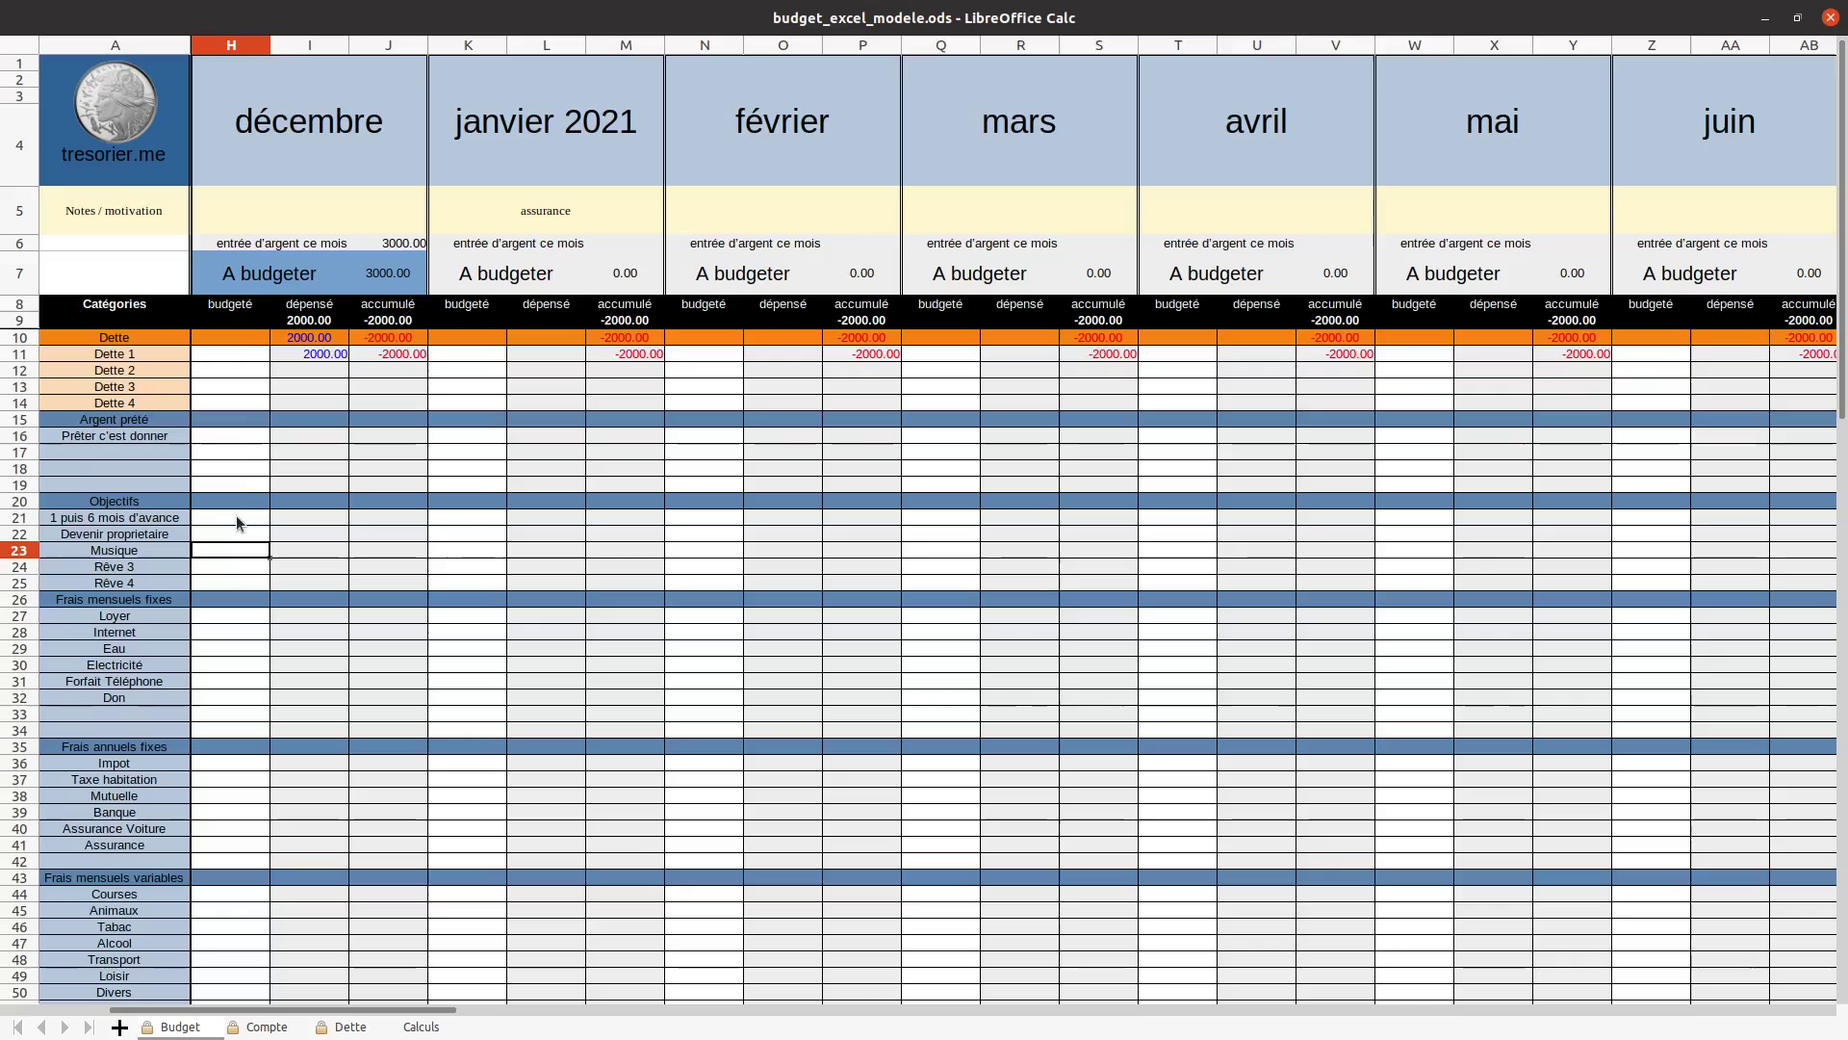
{"action": "left_click", "coordinate": [240, 437]}
{"action": "type", "text": "50"}
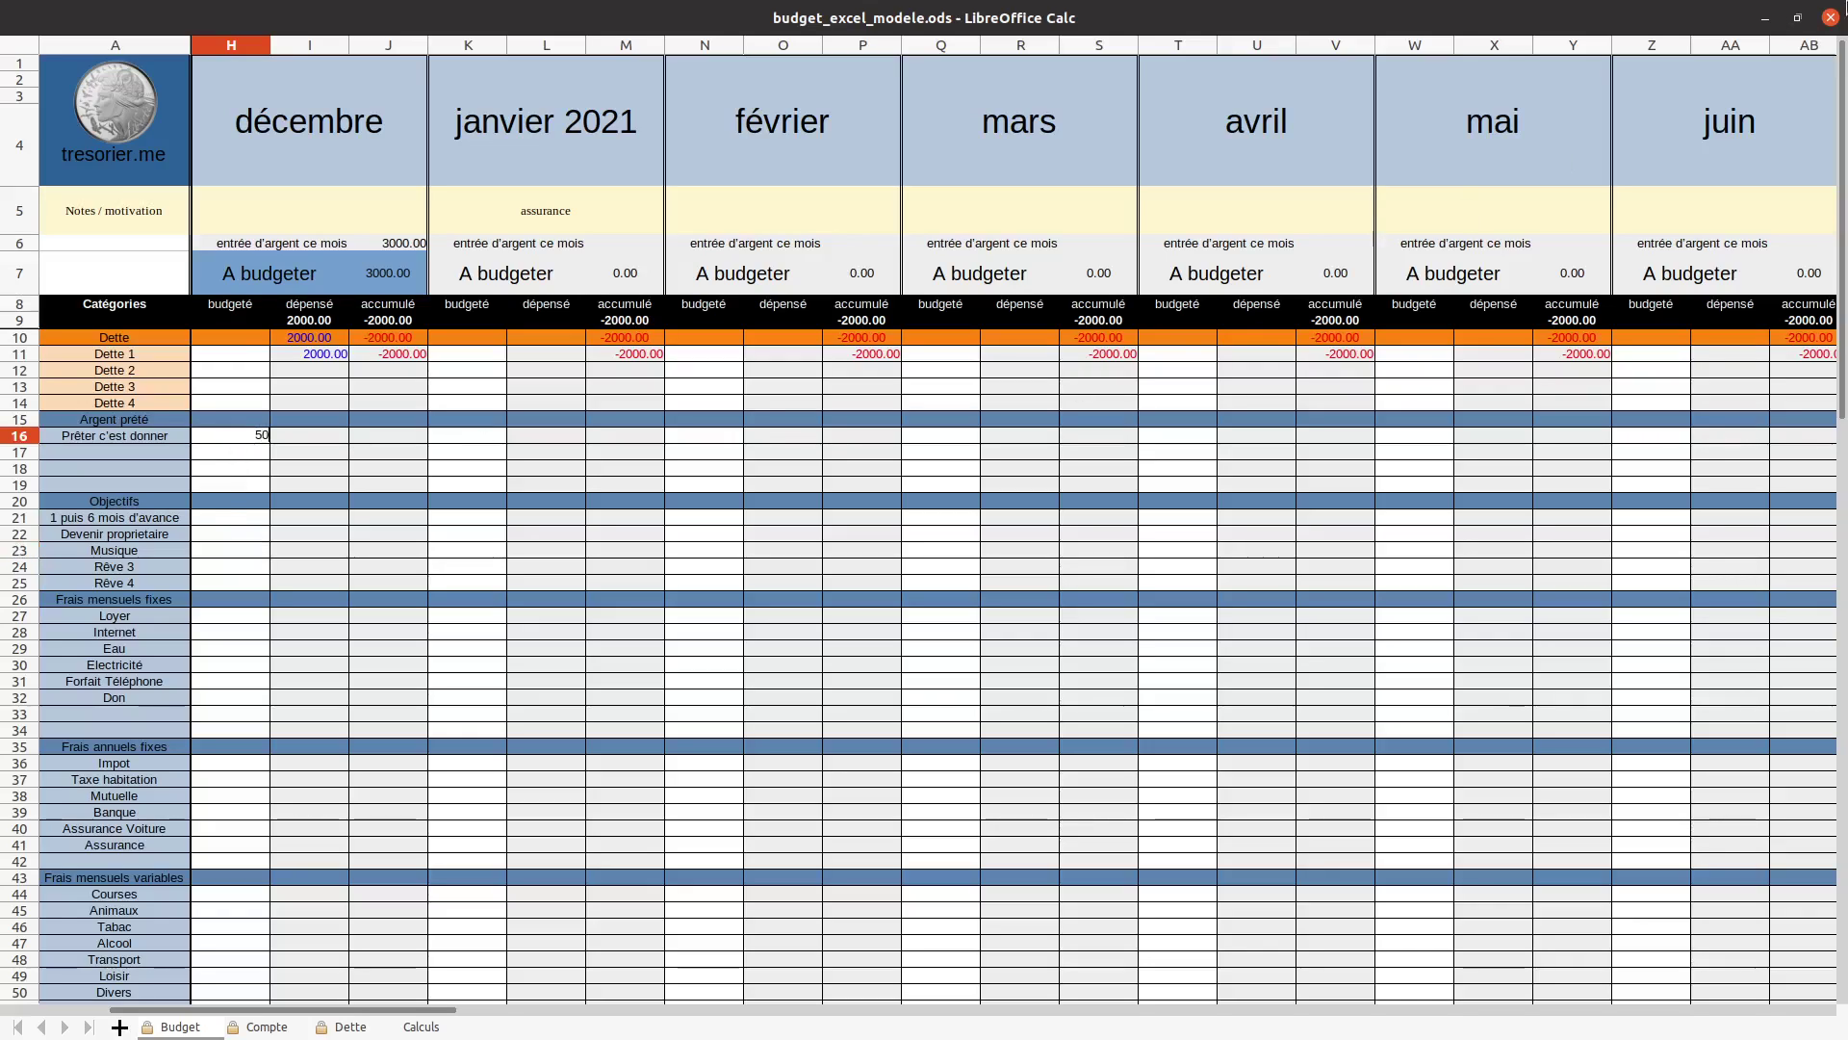
{"action": "key", "text": "Return"}
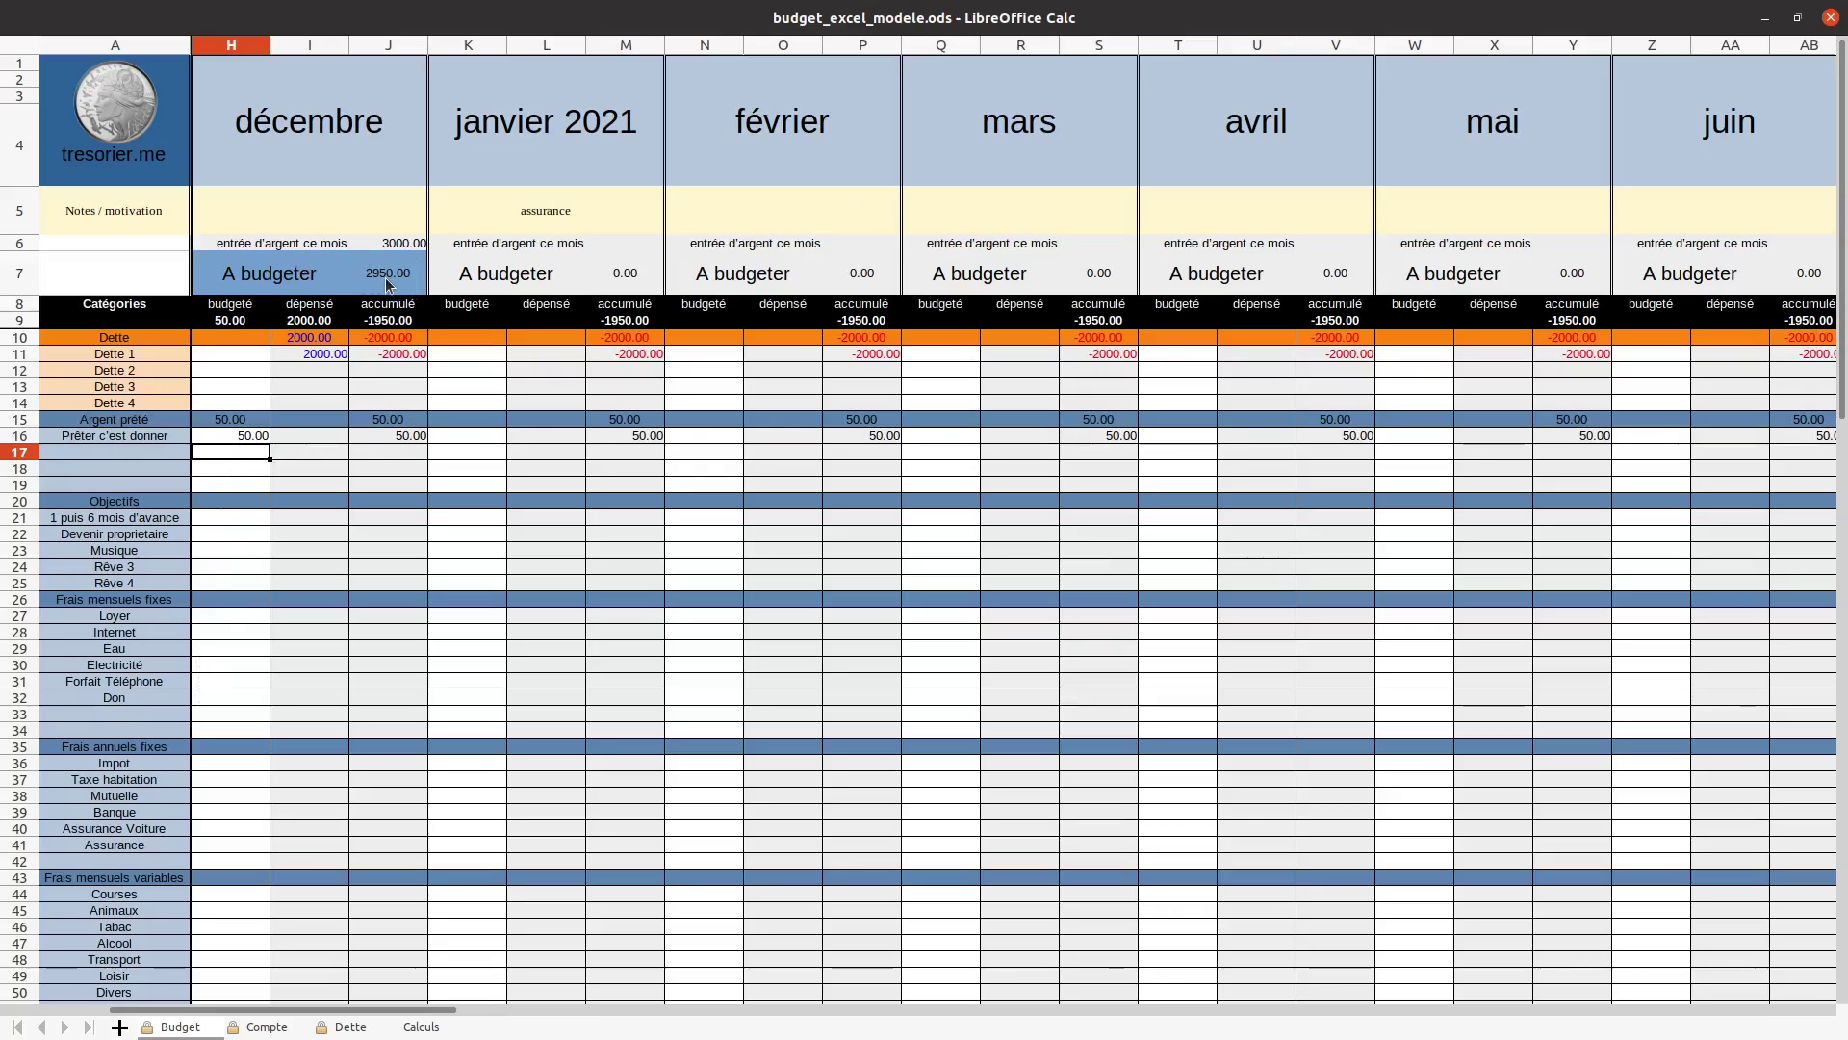
{"action": "left_click", "coordinate": [226, 518]}
{"action": "type", "text": "1000"}
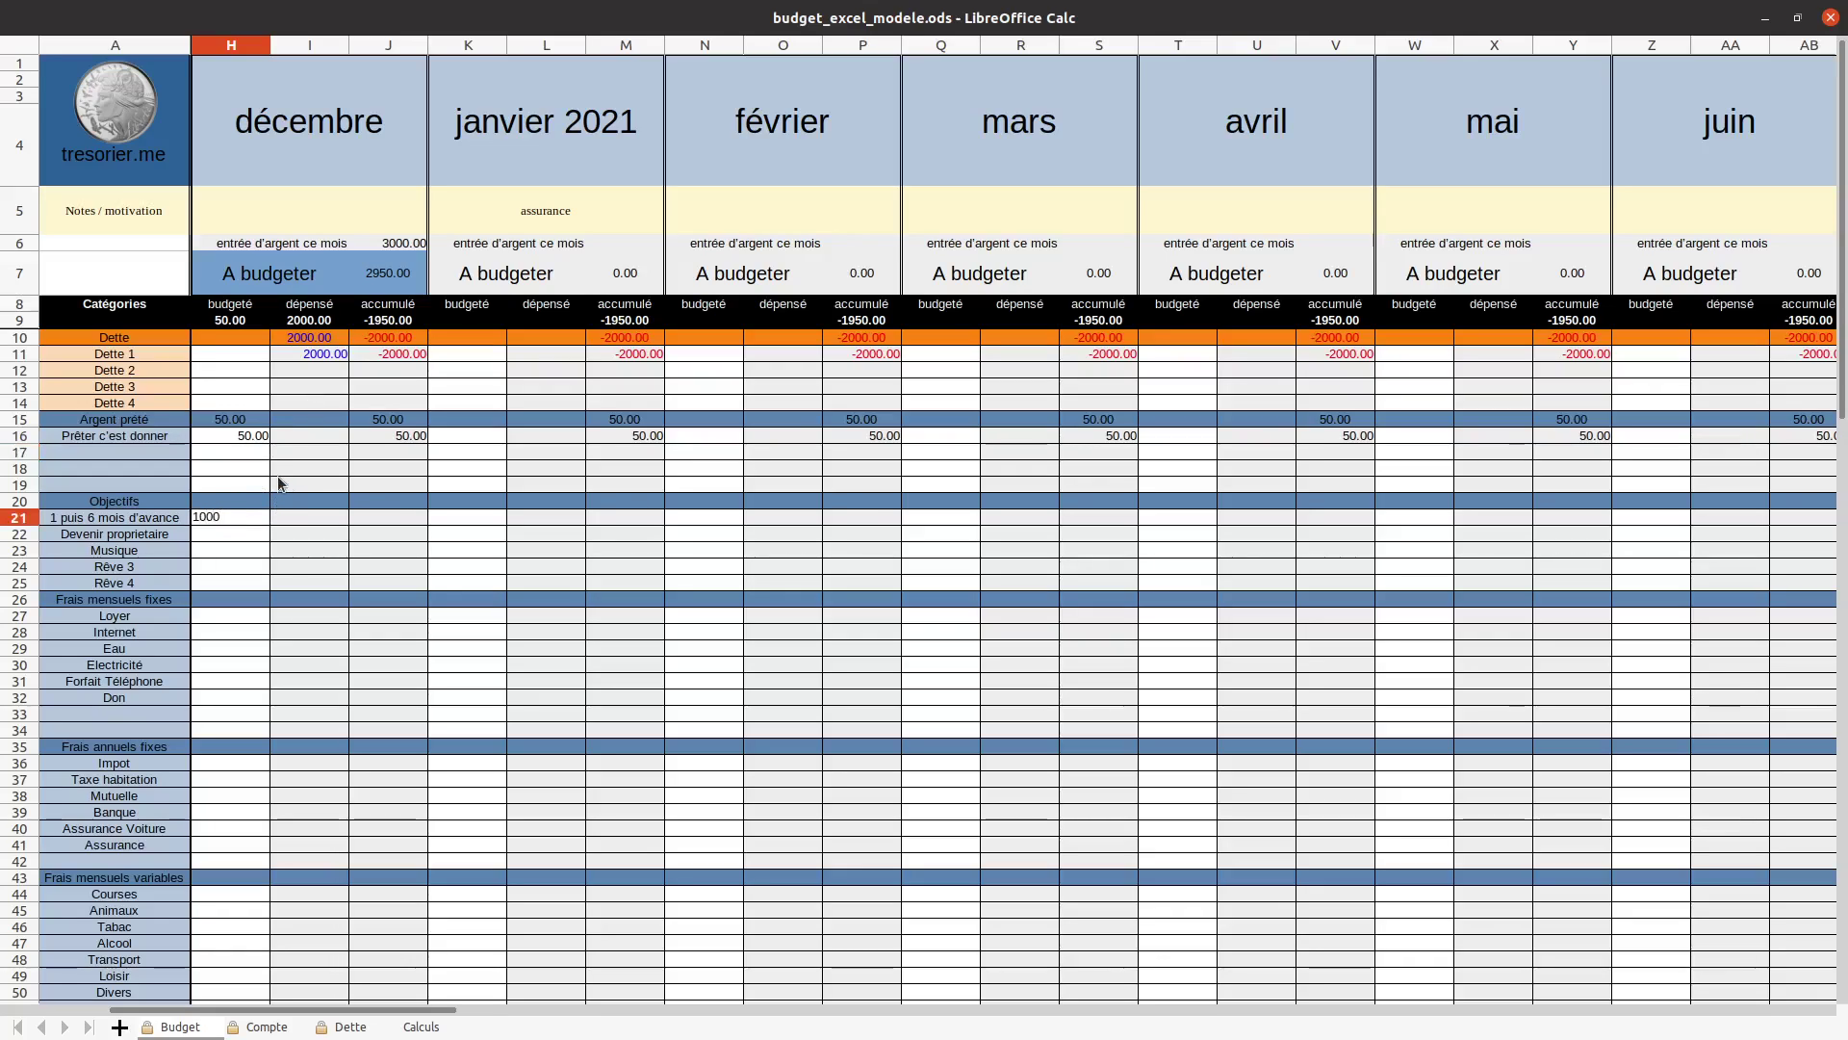
{"action": "key", "text": "Return"}
{"action": "key", "text": "Up"}
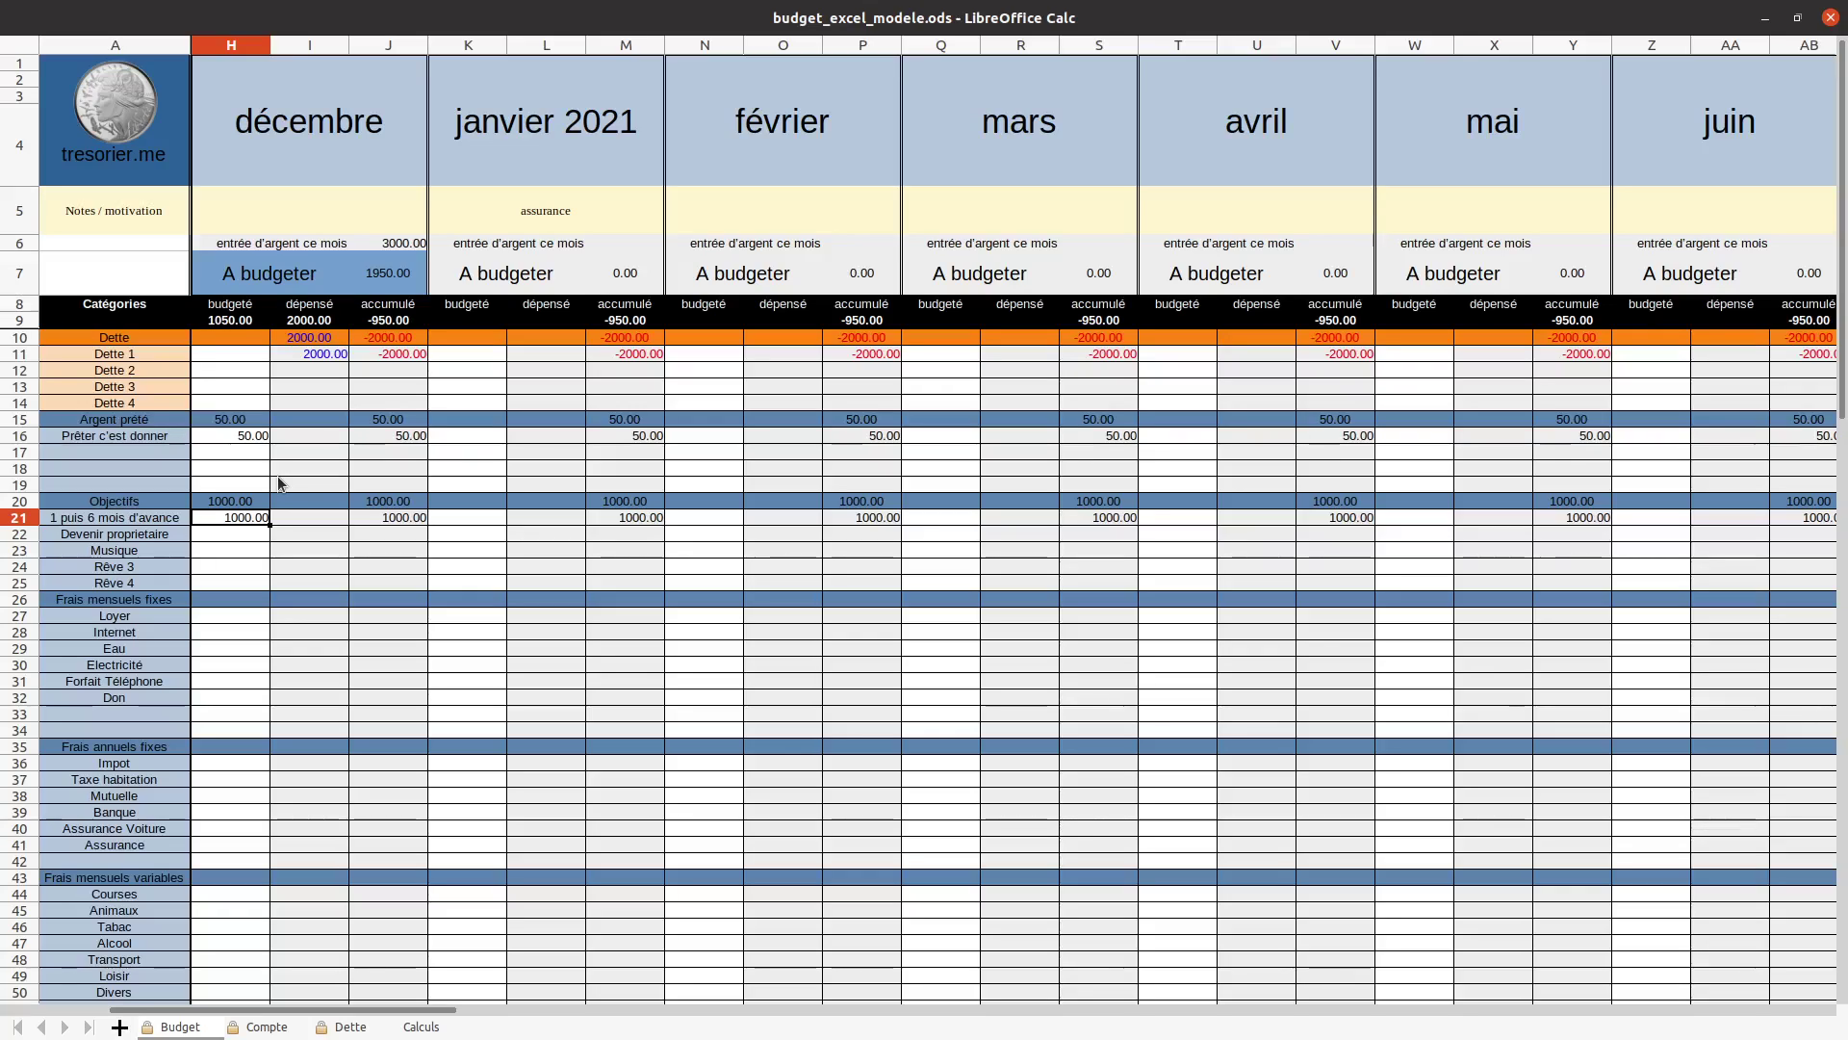
{"action": "key", "text": "Down"}
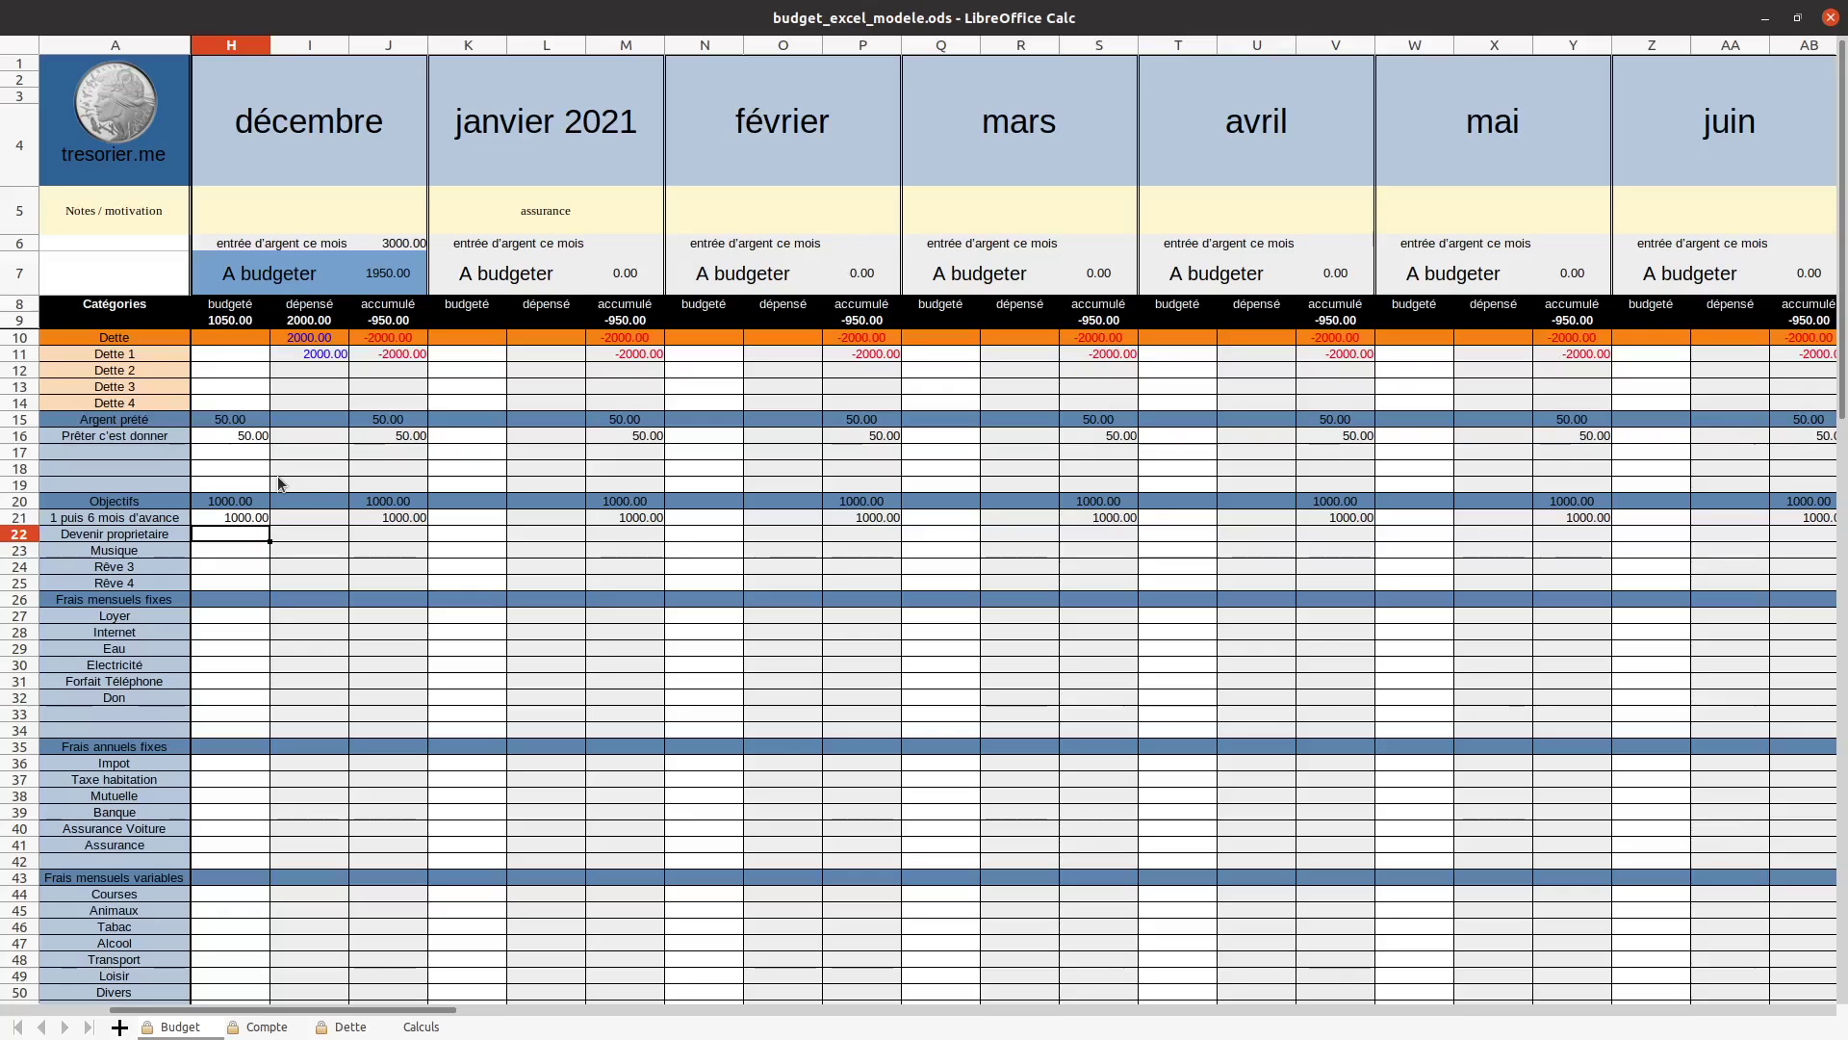
Budget décembre's fixed monthly costs with 436 for Loyer, 15 for Internet and 15 for Eau
{"action": "double_click", "coordinate": [231, 619]}
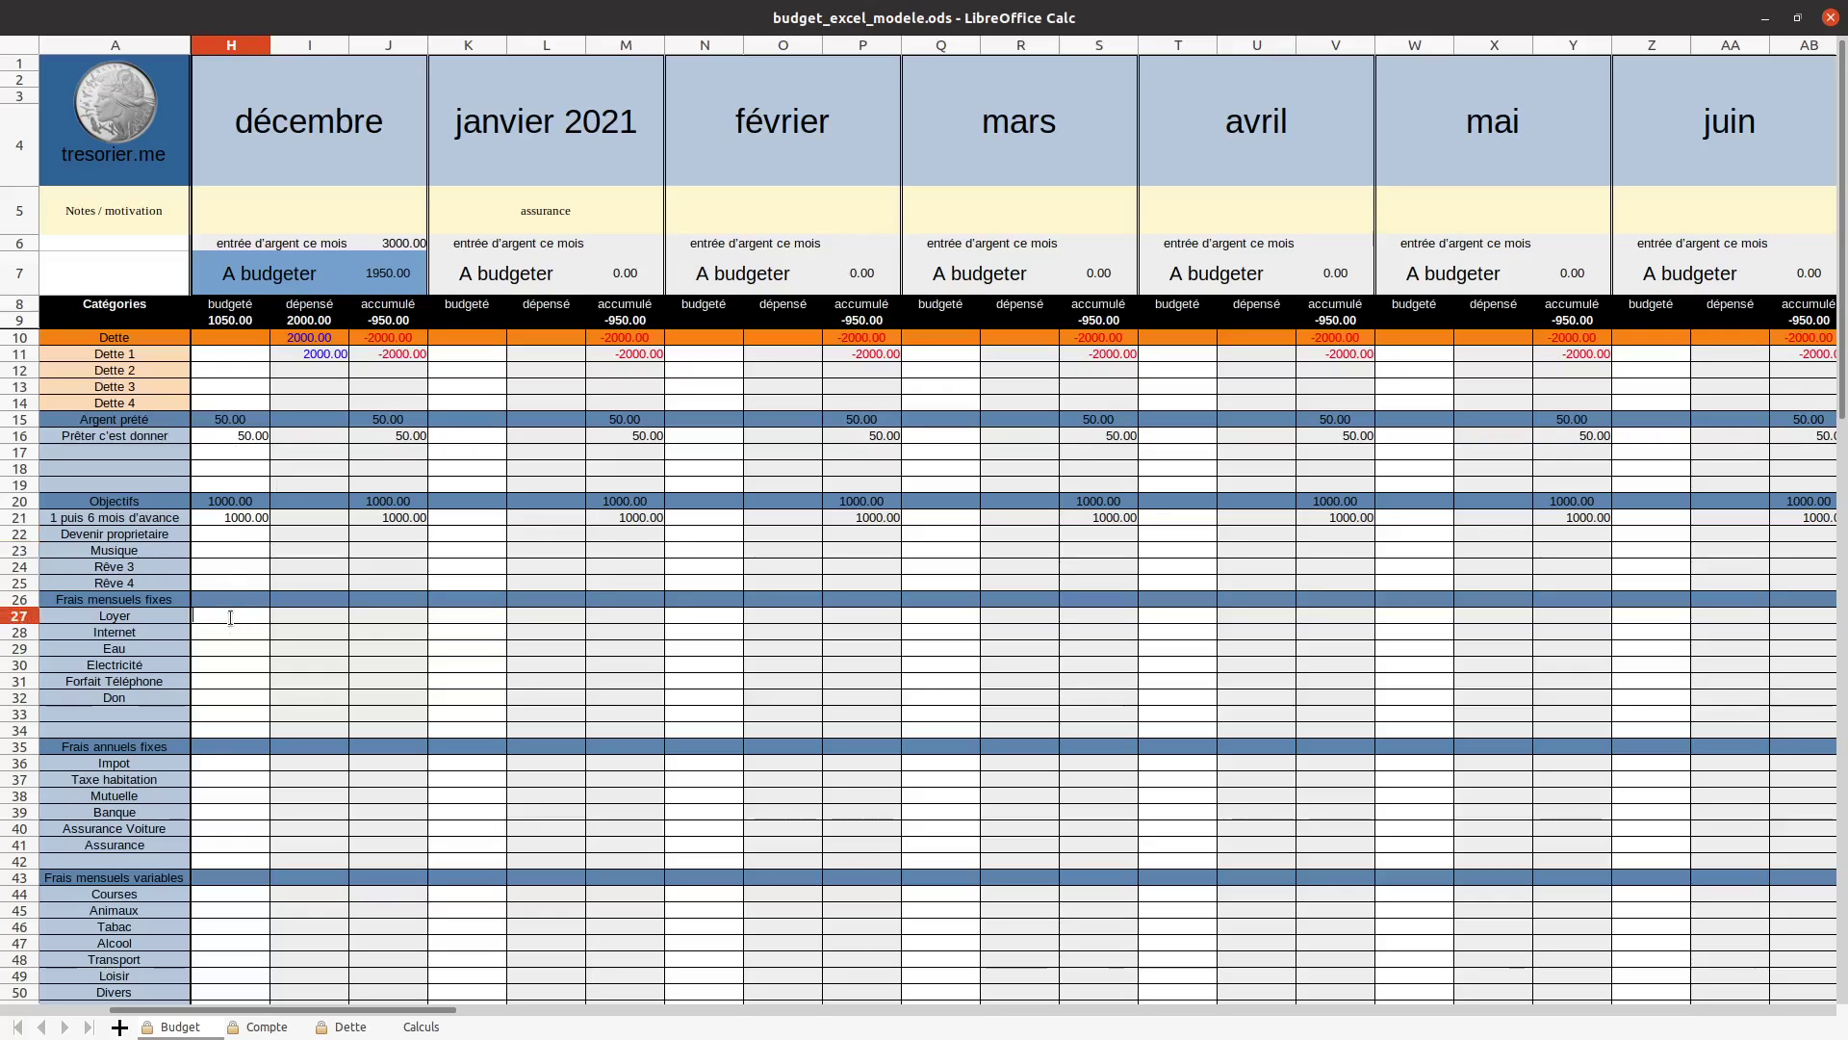
{"action": "type", "text": "436"}
{"action": "key", "text": "Return"}
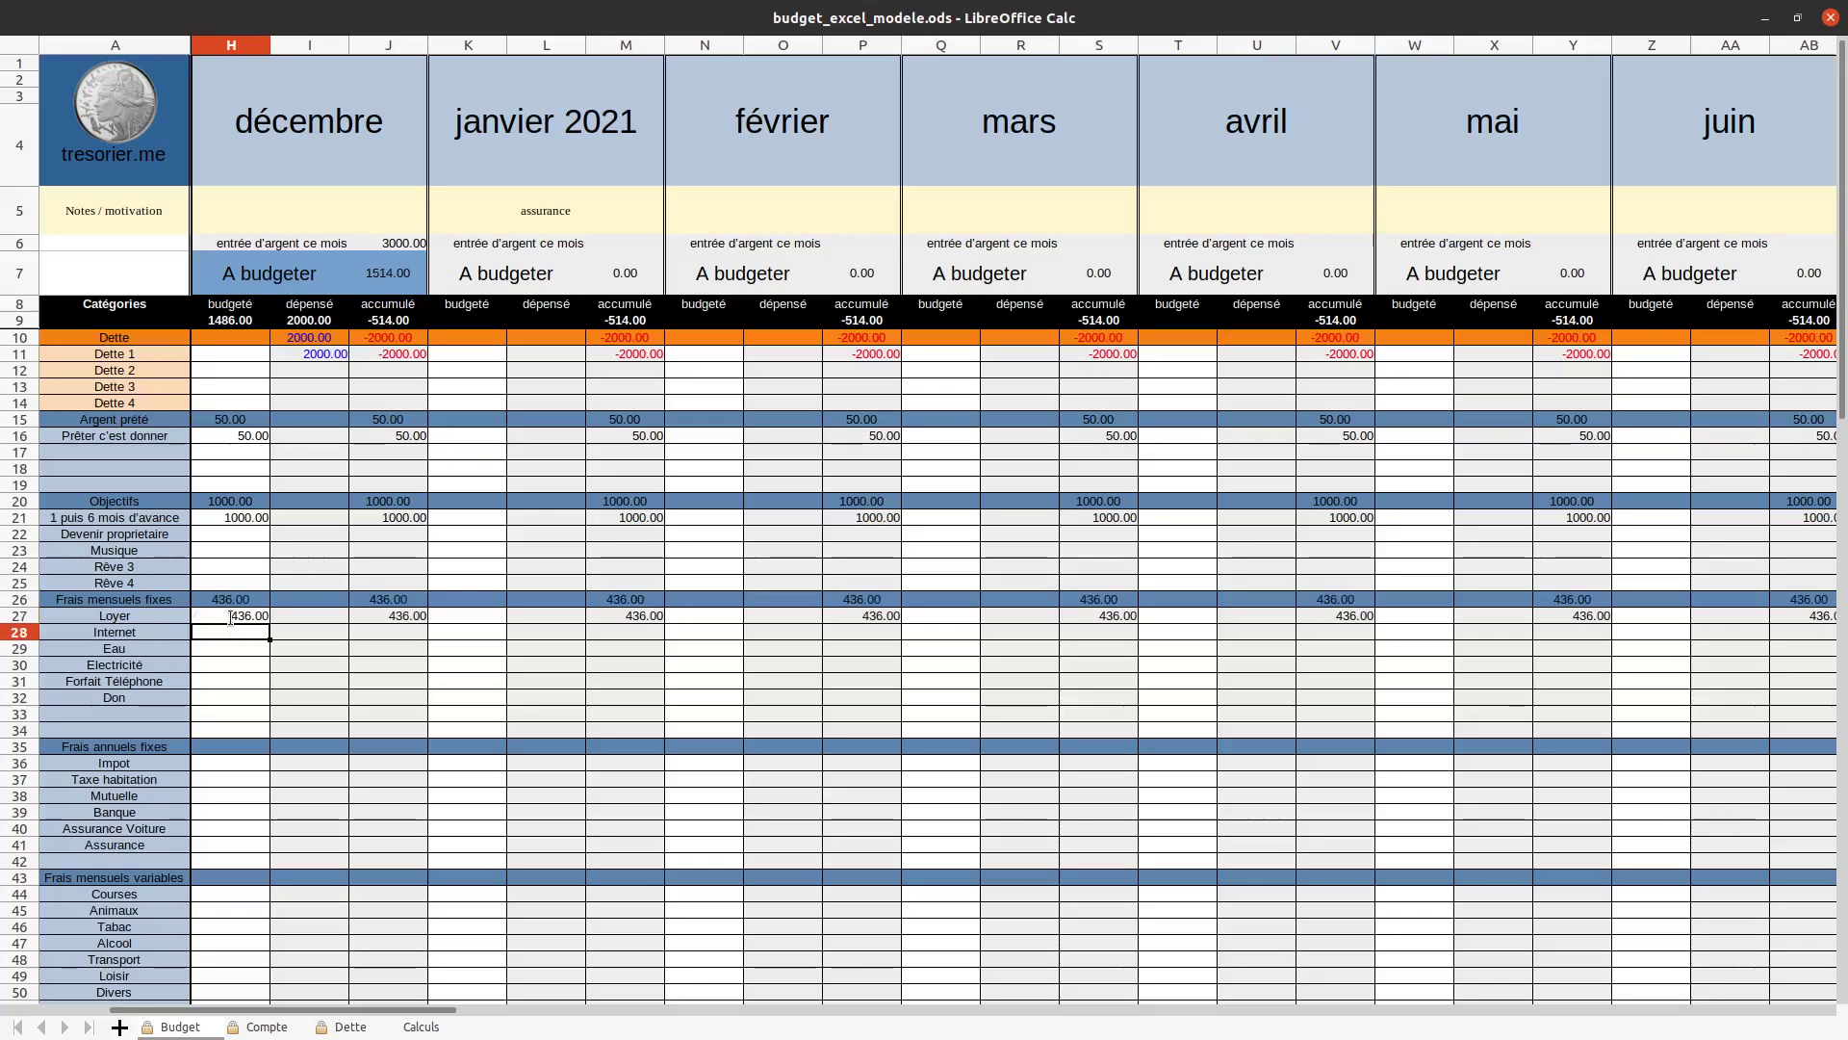
{"action": "type", "text": "15"}
{"action": "key", "text": "Return"}
{"action": "type", "text": "15"}
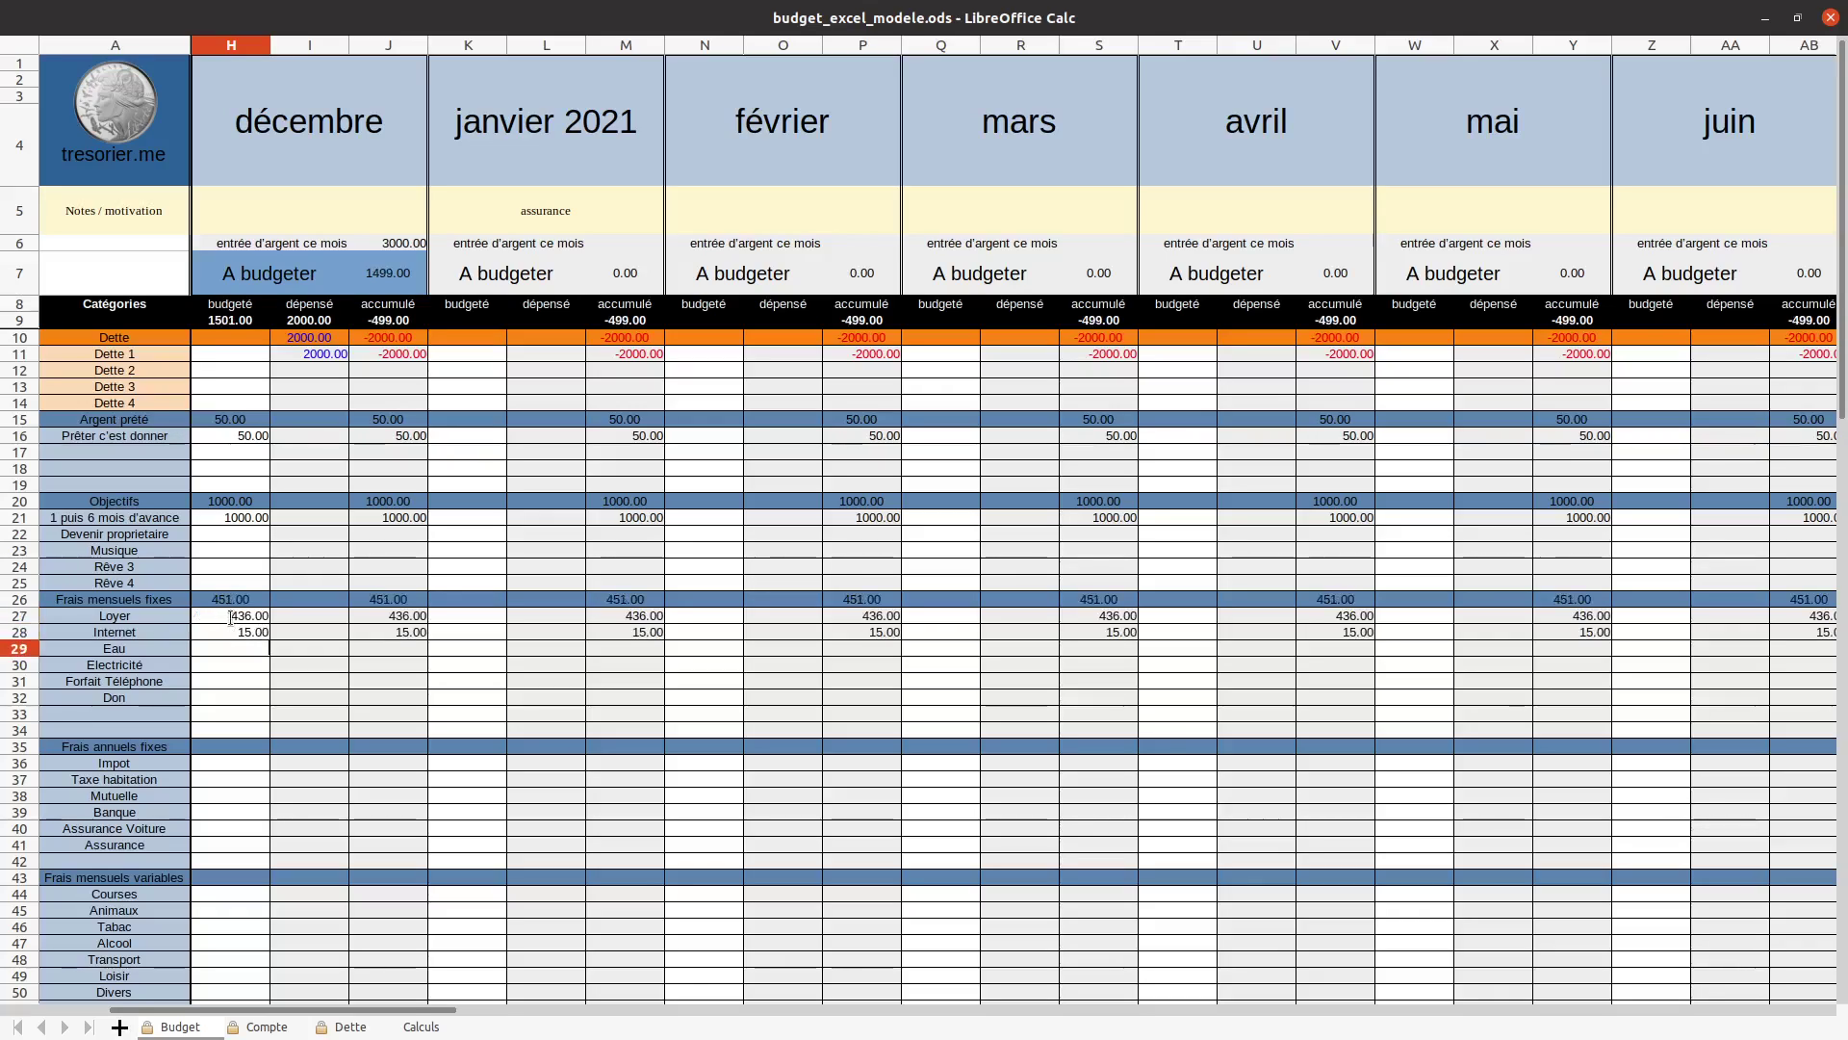
{"action": "key", "text": "Return"}
Budget 15 for Electricité, 5 for Forfait Téléphone and 10 for Don in décembre
{"action": "type", "text": "15"}
{"action": "key", "text": "Return"}
{"action": "type", "text": "5"}
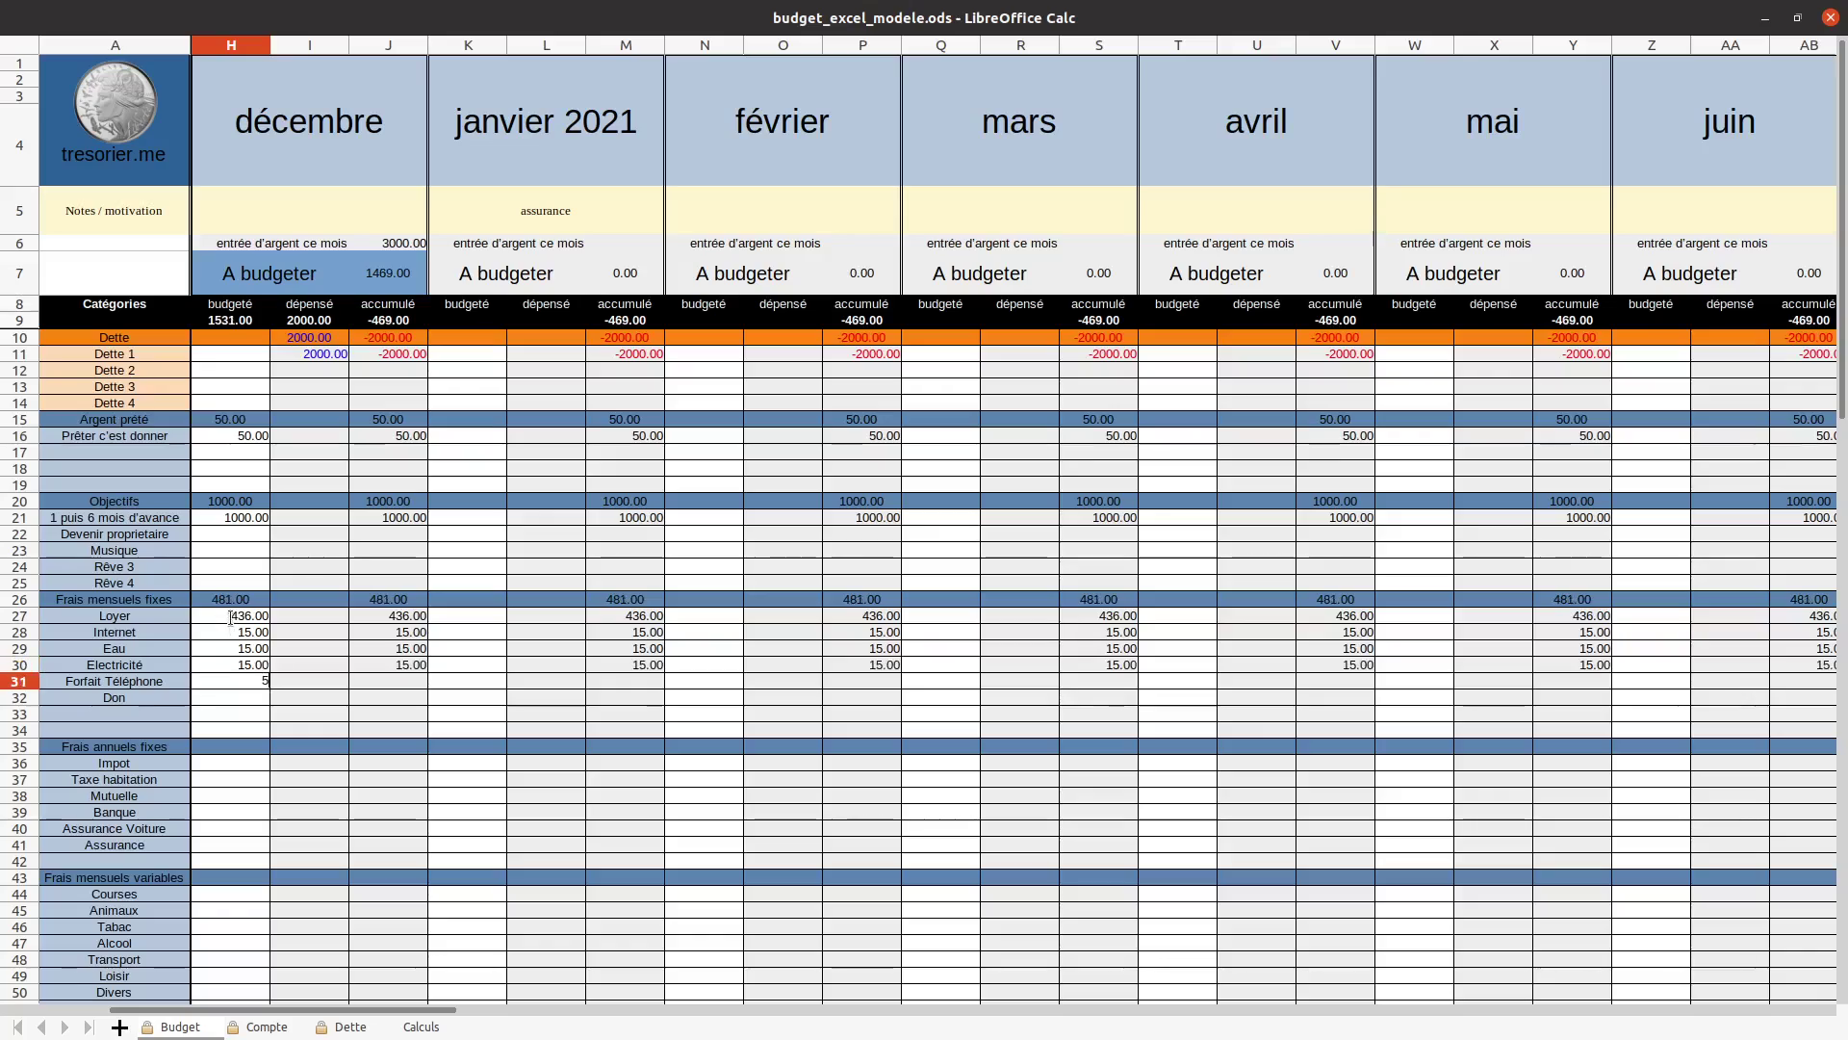
{"action": "key", "text": "Return"}
{"action": "type", "text": "10"}
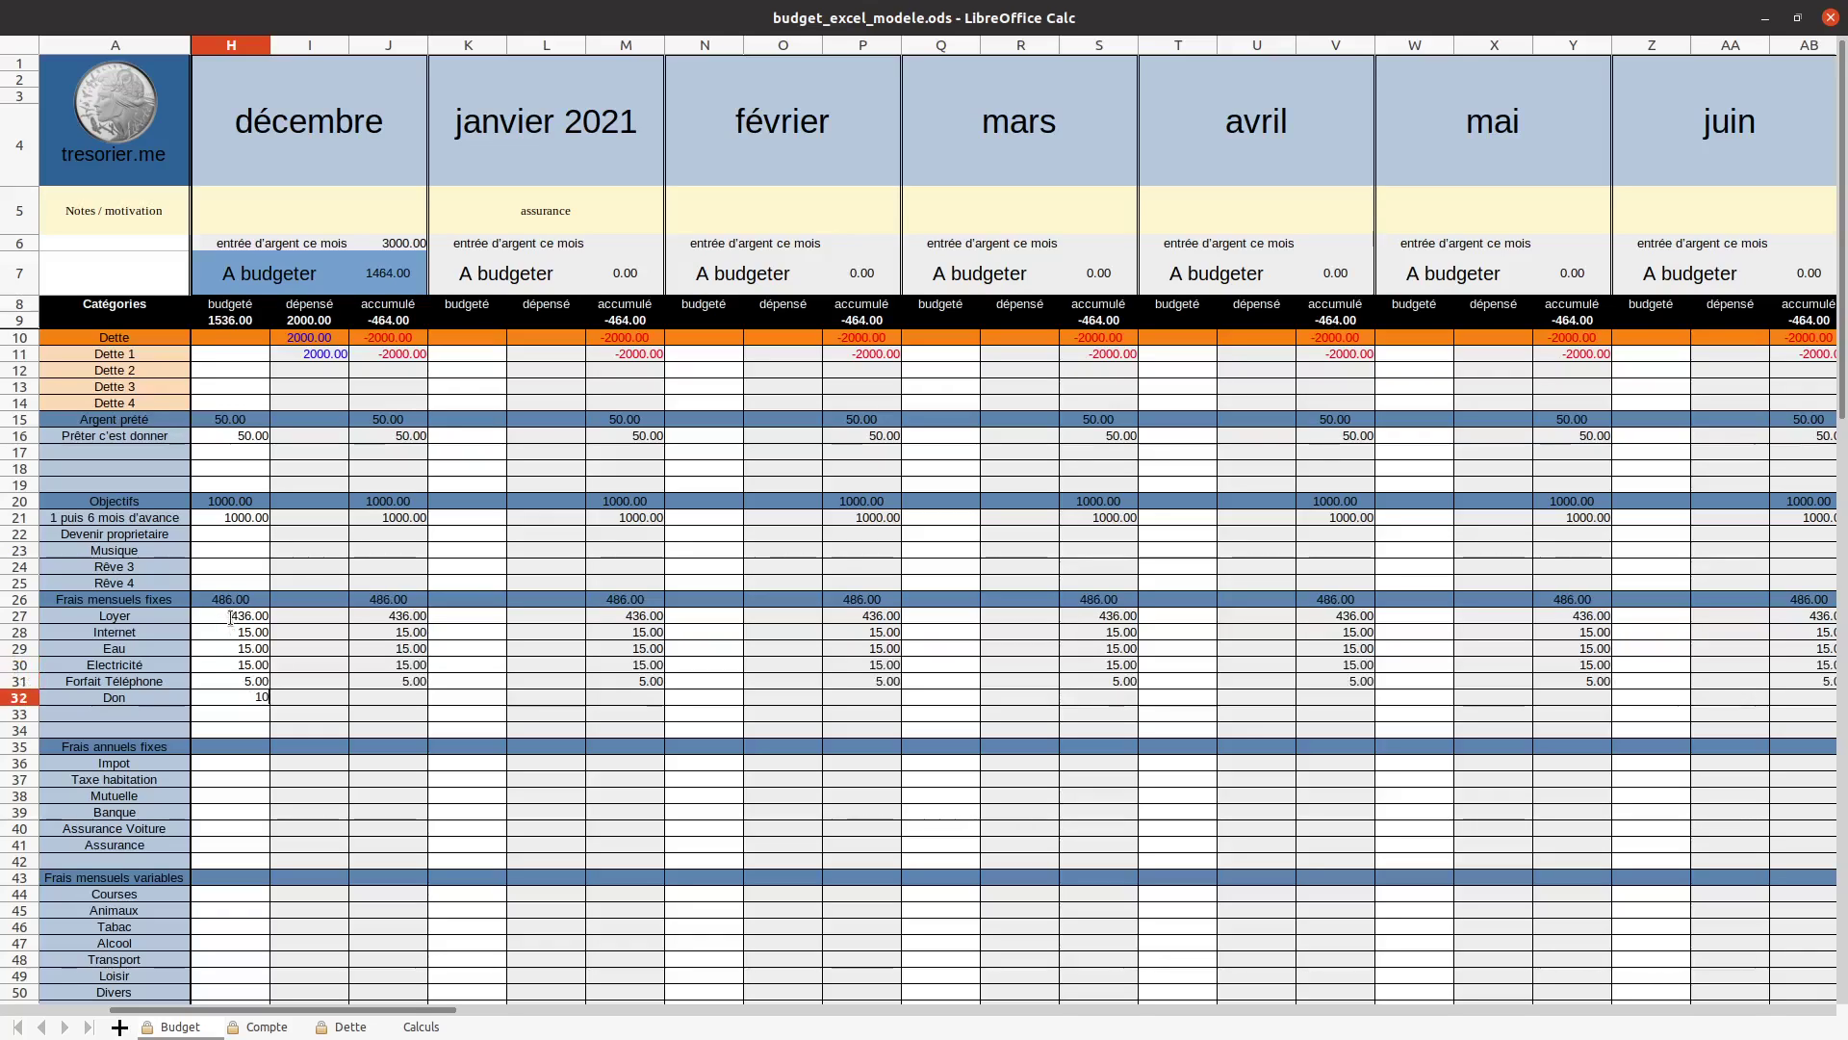
{"action": "key", "text": "Return"}
Under Frais annuels fixes, budget 50 for Impot in décembre
{"action": "key", "text": "Down"}
{"action": "key", "text": "Down"}
{"action": "key", "text": "Down"}
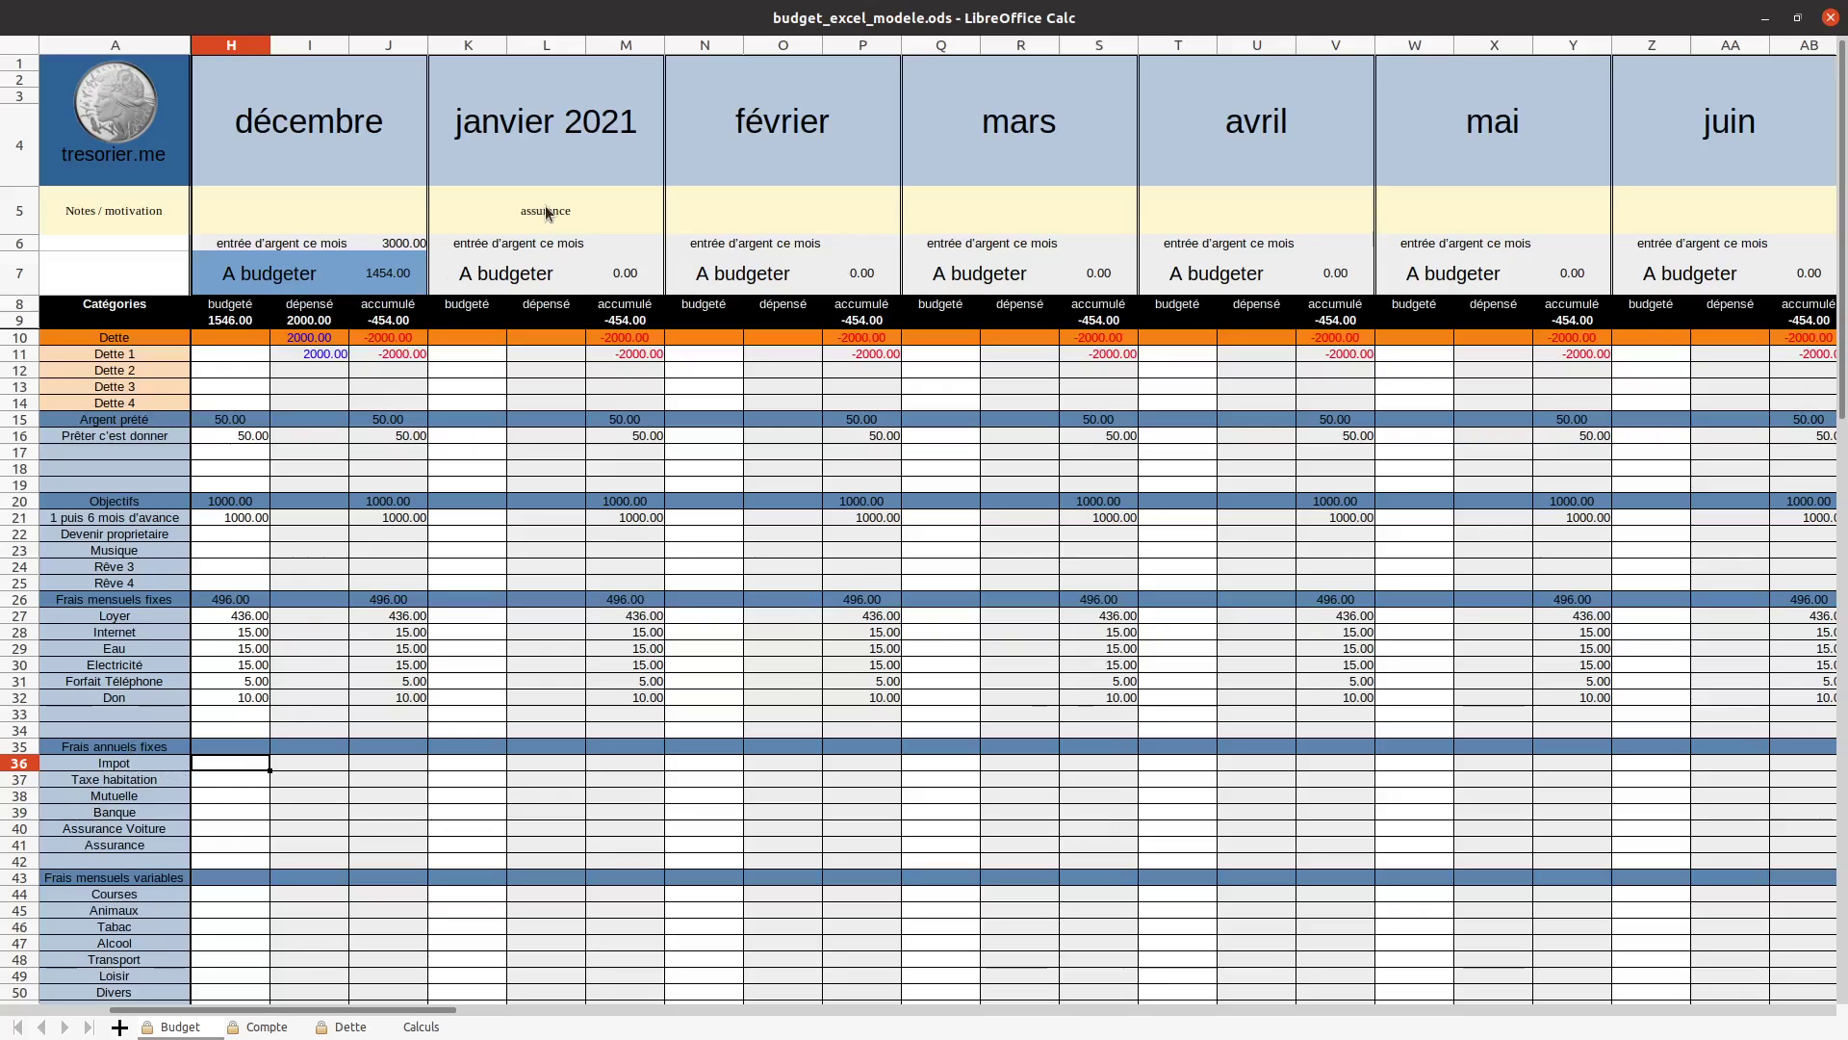
{"action": "left_click", "coordinate": [231, 783]}
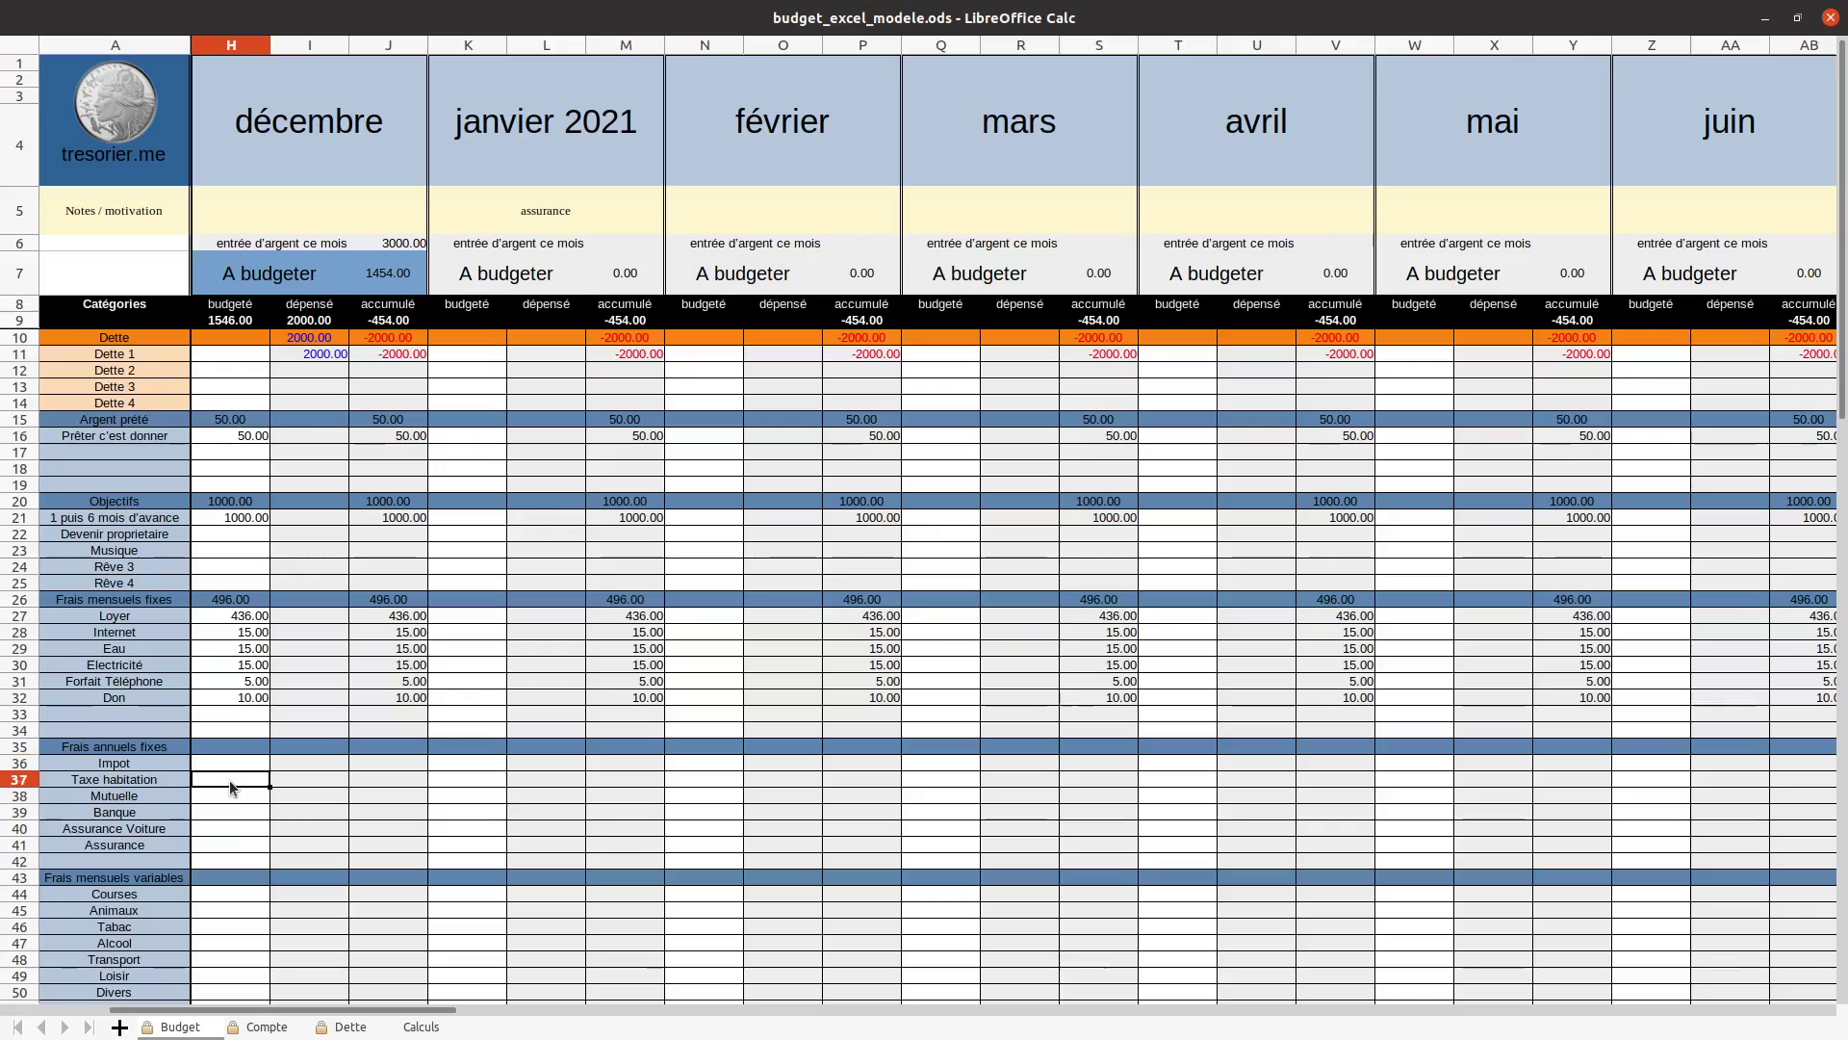
{"action": "key", "text": "Up"}
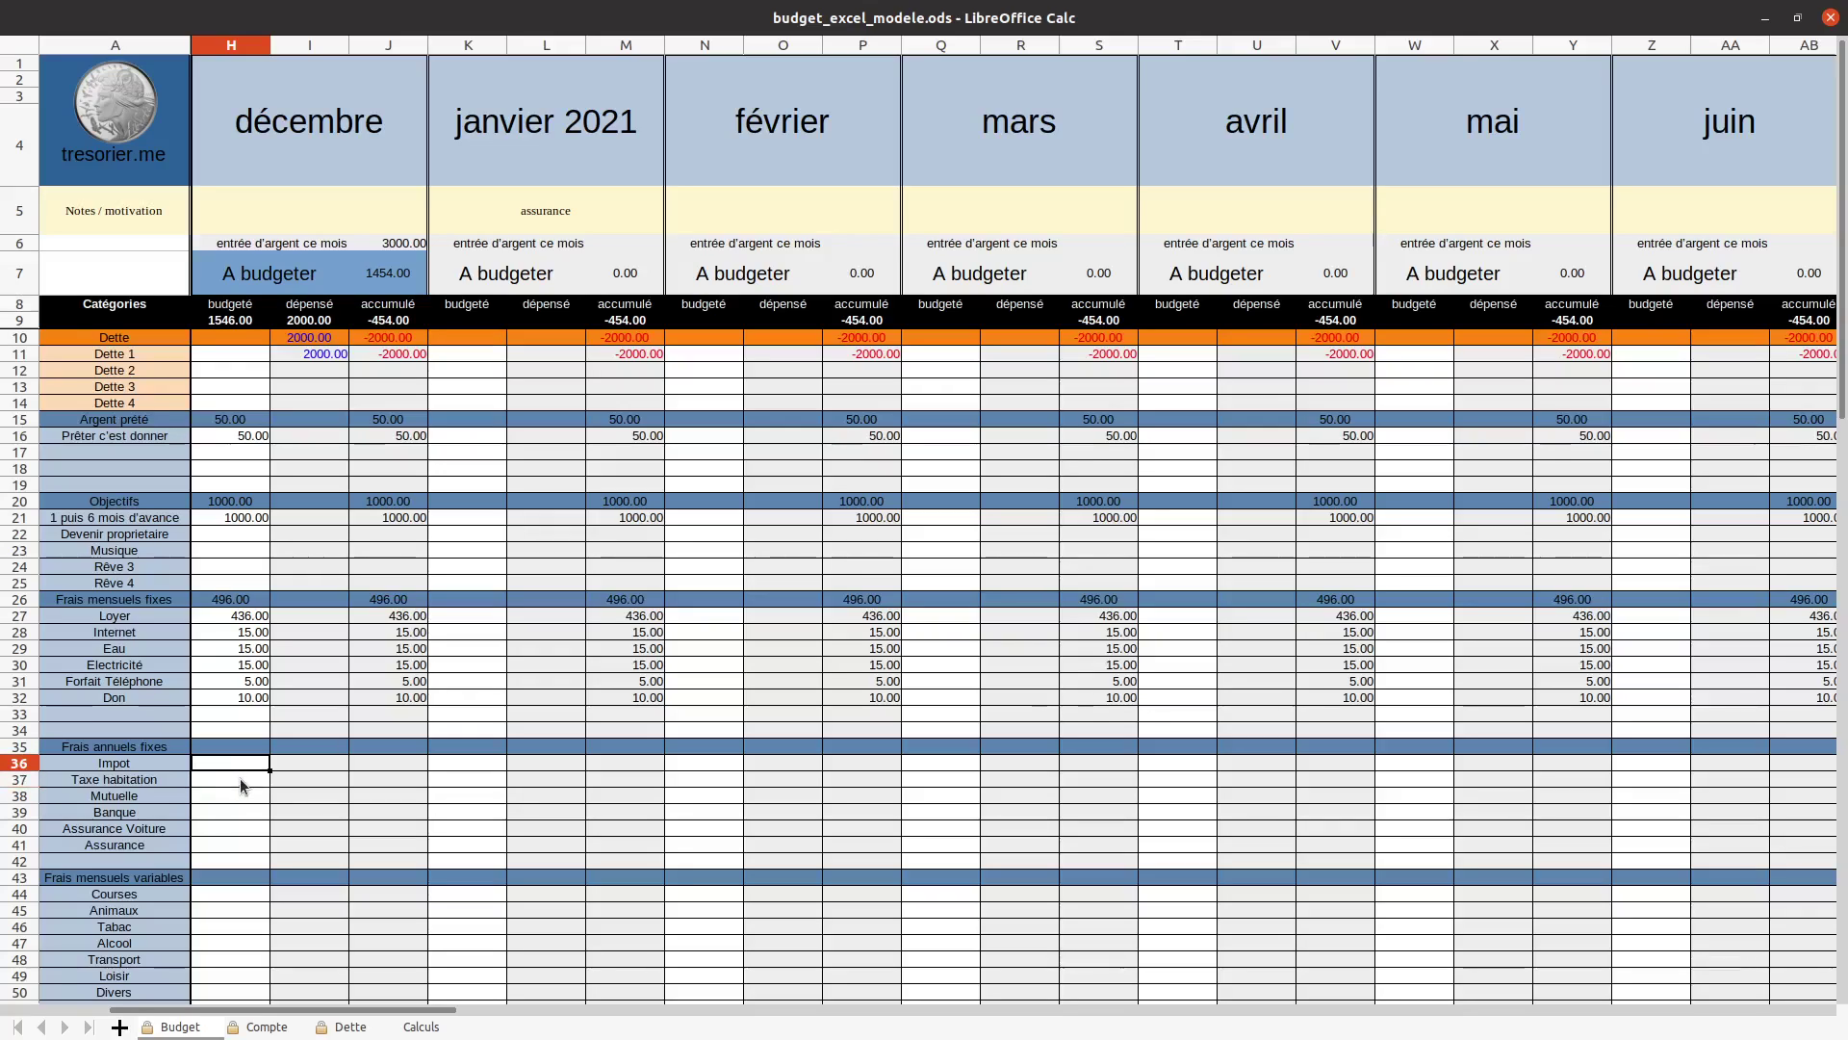
{"action": "type", "text": "50"}
{"action": "key", "text": "Return"}
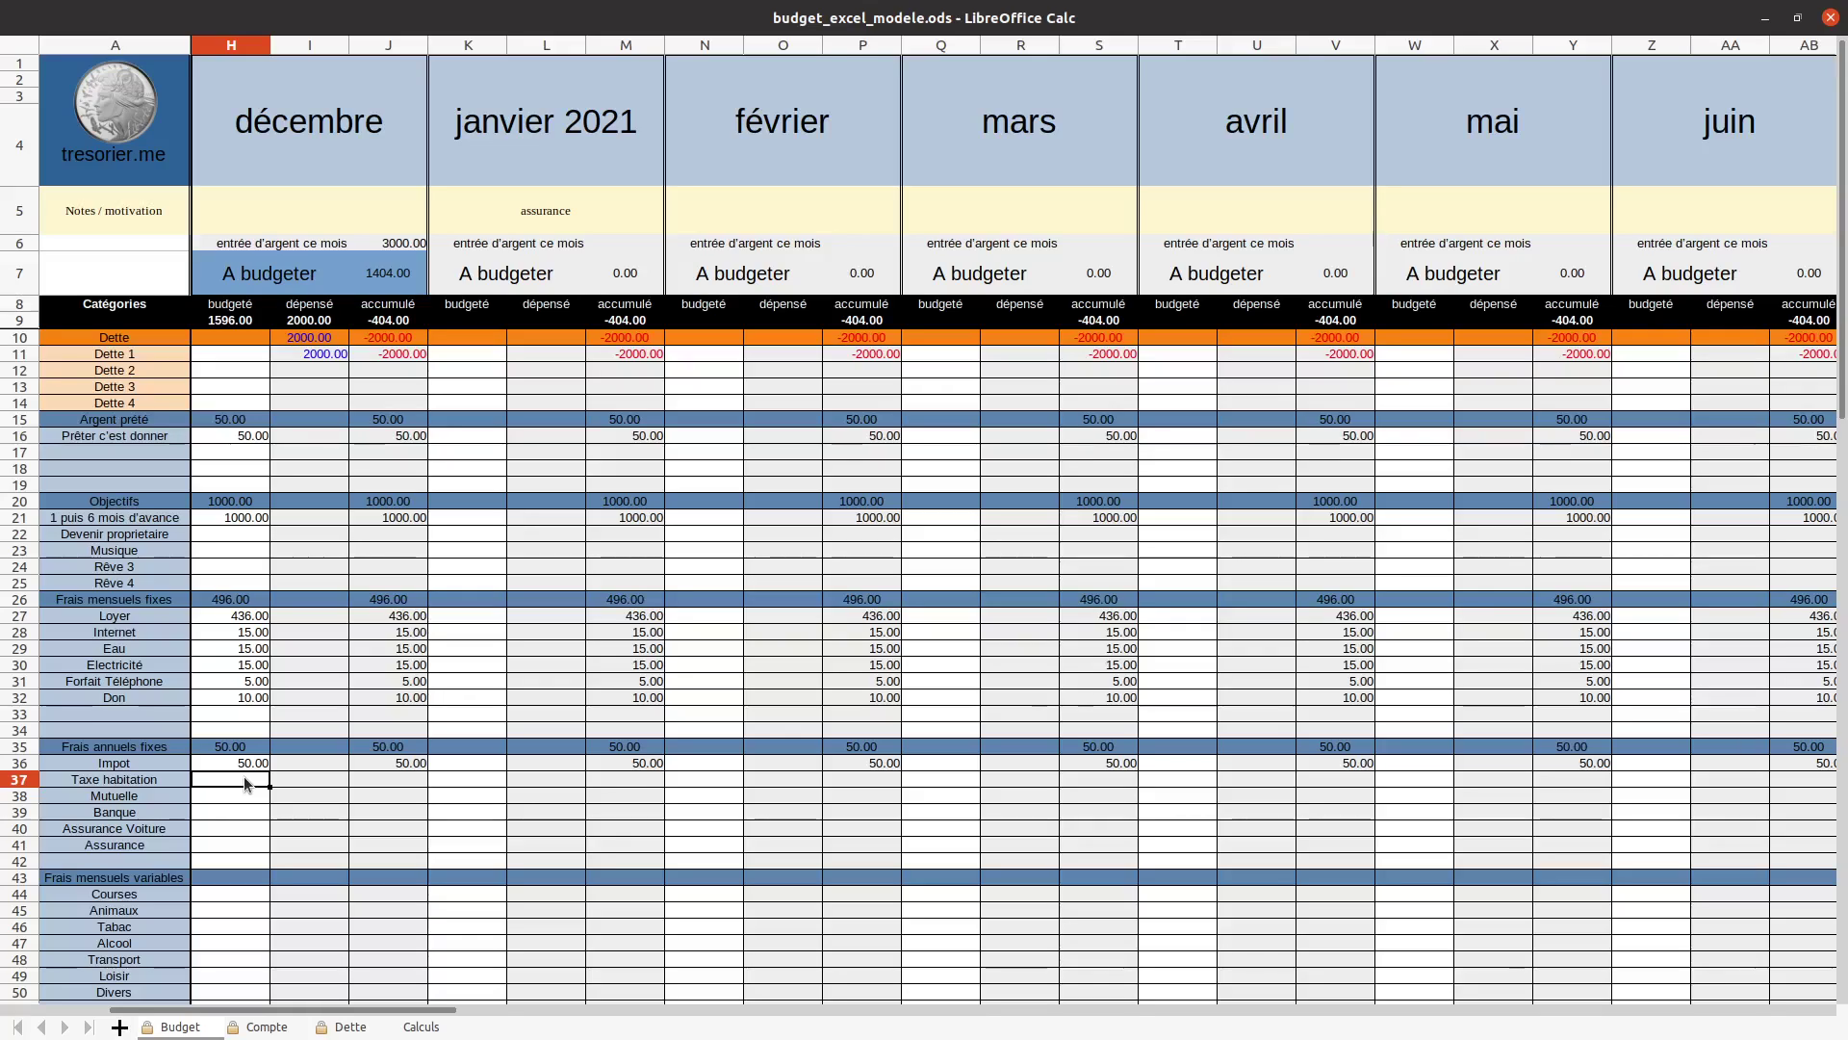
Under Frais annuels fixes, budget 300 for Mutuelle, 40 for Banque, 300 for Assurance Voiture and 300 for Assurance in décembre
{"action": "key", "text": "Down"}
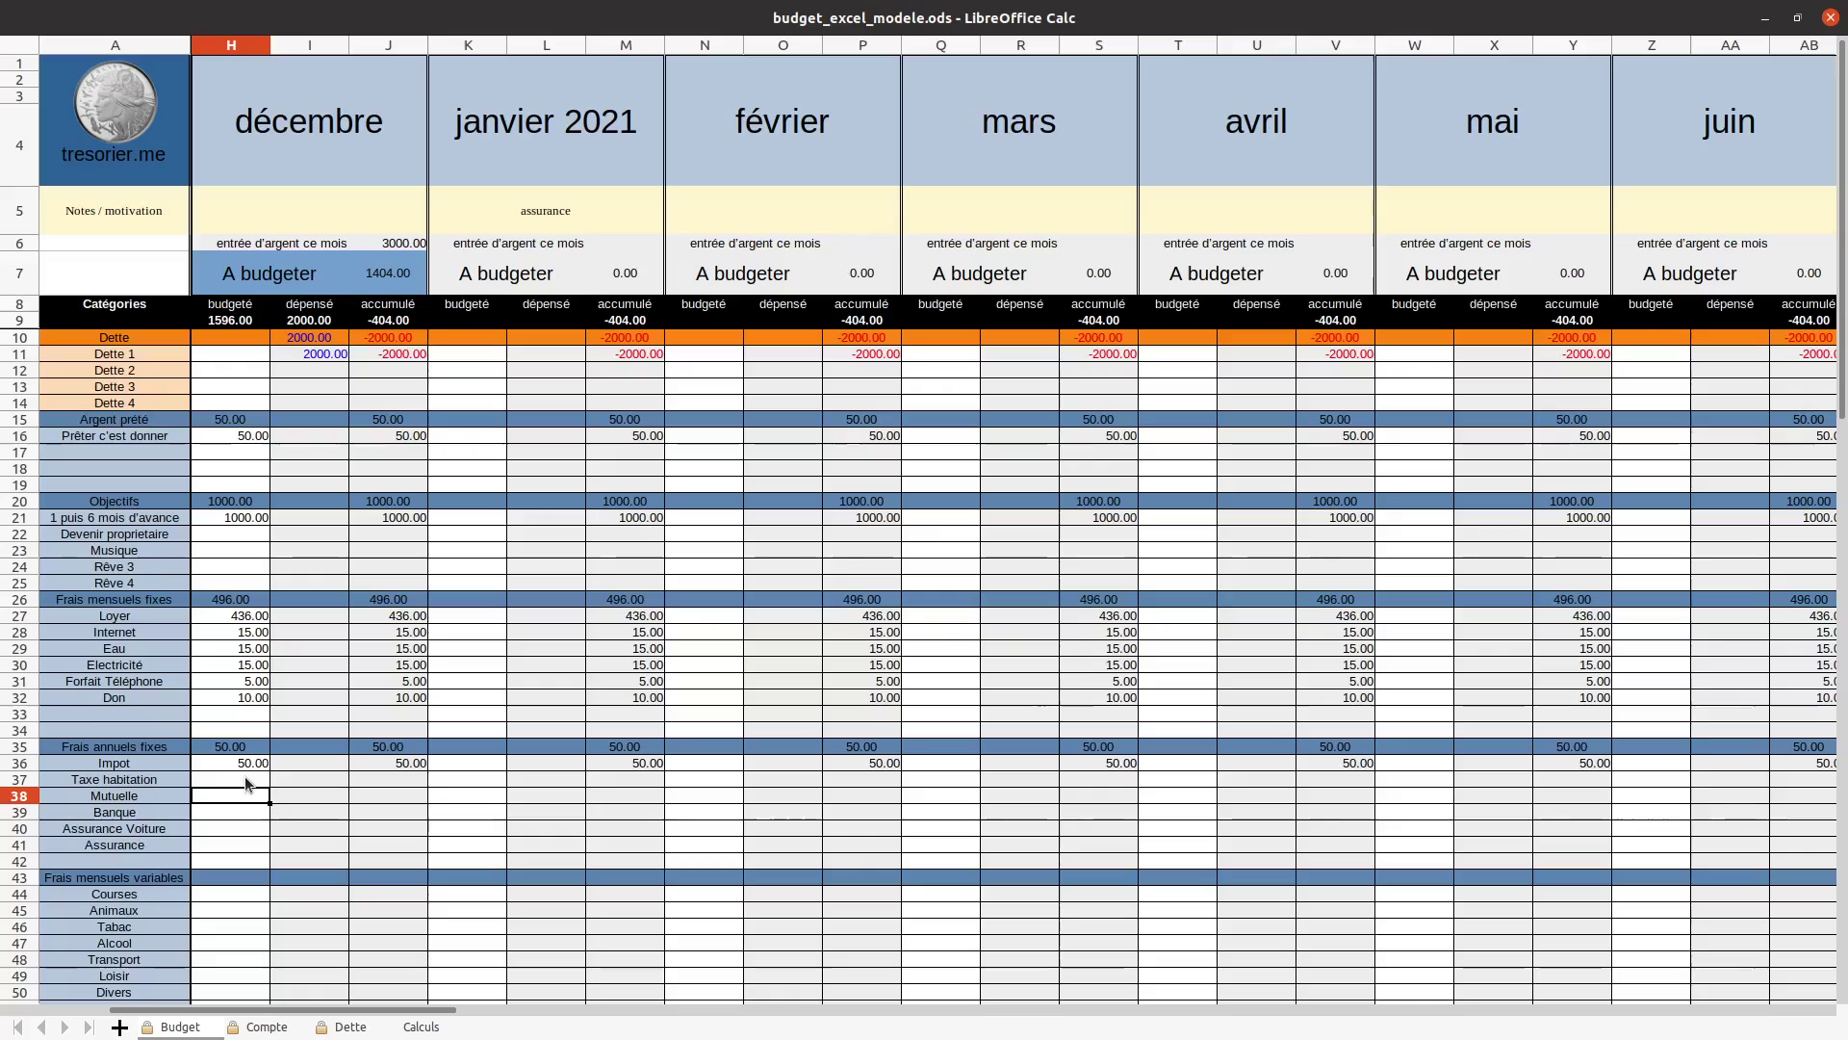
{"action": "type", "text": "300"}
{"action": "key", "text": "Return"}
{"action": "type", "text": "40"}
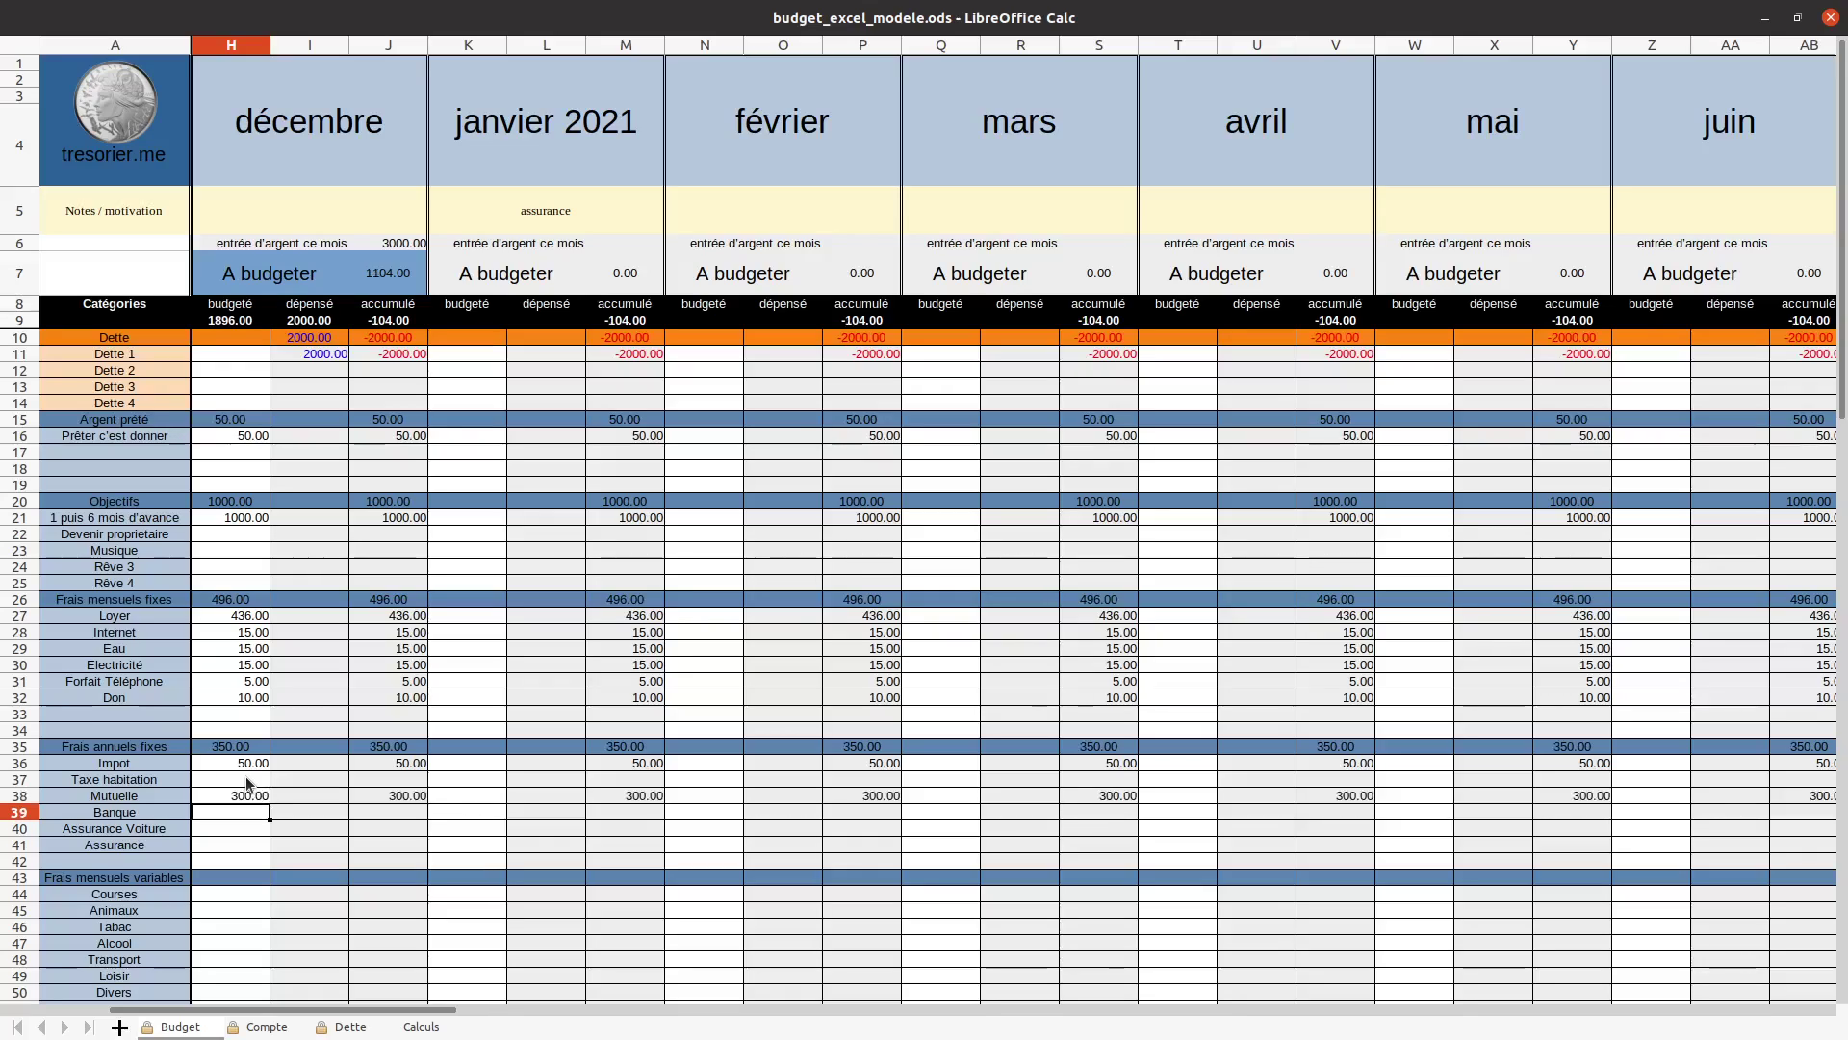
{"action": "key", "text": "Return"}
{"action": "type", "text": "300"}
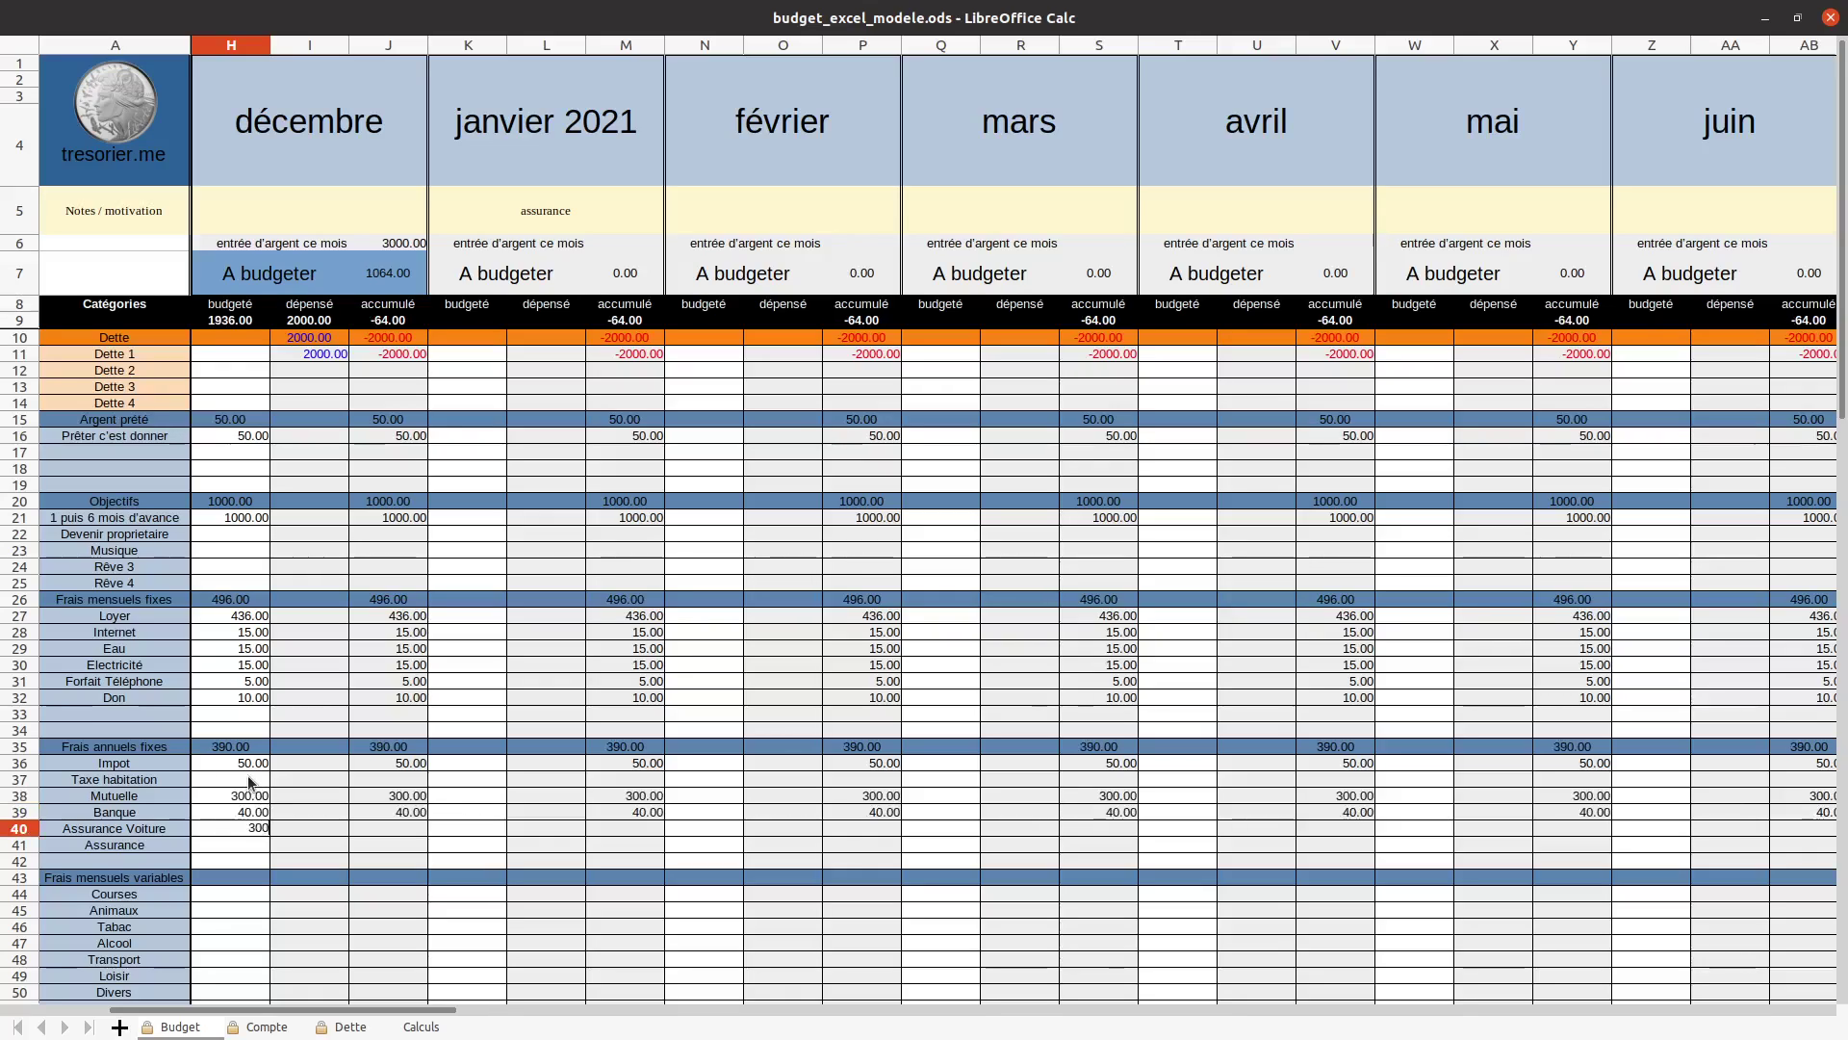
{"action": "key", "text": "Return"}
{"action": "type", "text": "300"}
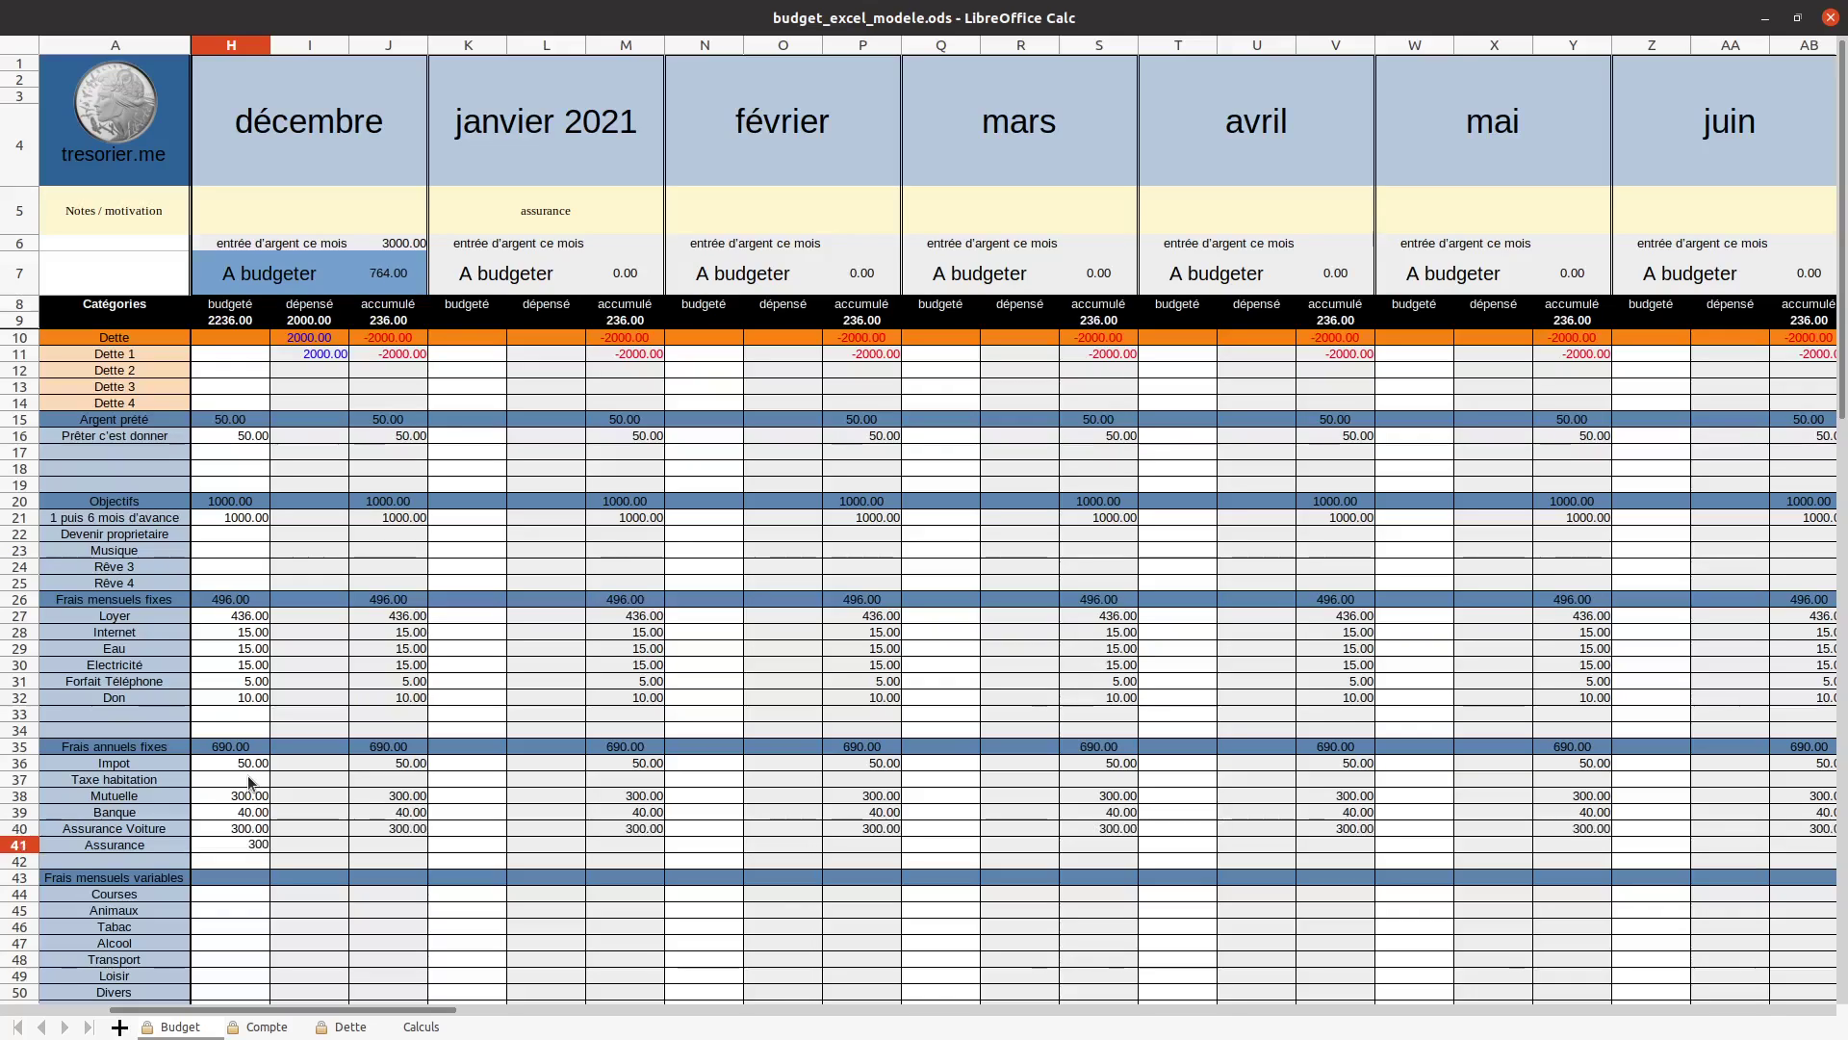
{"action": "key", "text": "Return"}
Under Frais mensuels variables, budget 150 for Courses in décembre's budgeté column
{"action": "key", "text": "Down"}
{"action": "key", "text": "Down"}
{"action": "key", "text": "Down"}
{"action": "key", "text": "Down"}
{"action": "key", "text": "Down"}
{"action": "key", "text": "Down"}
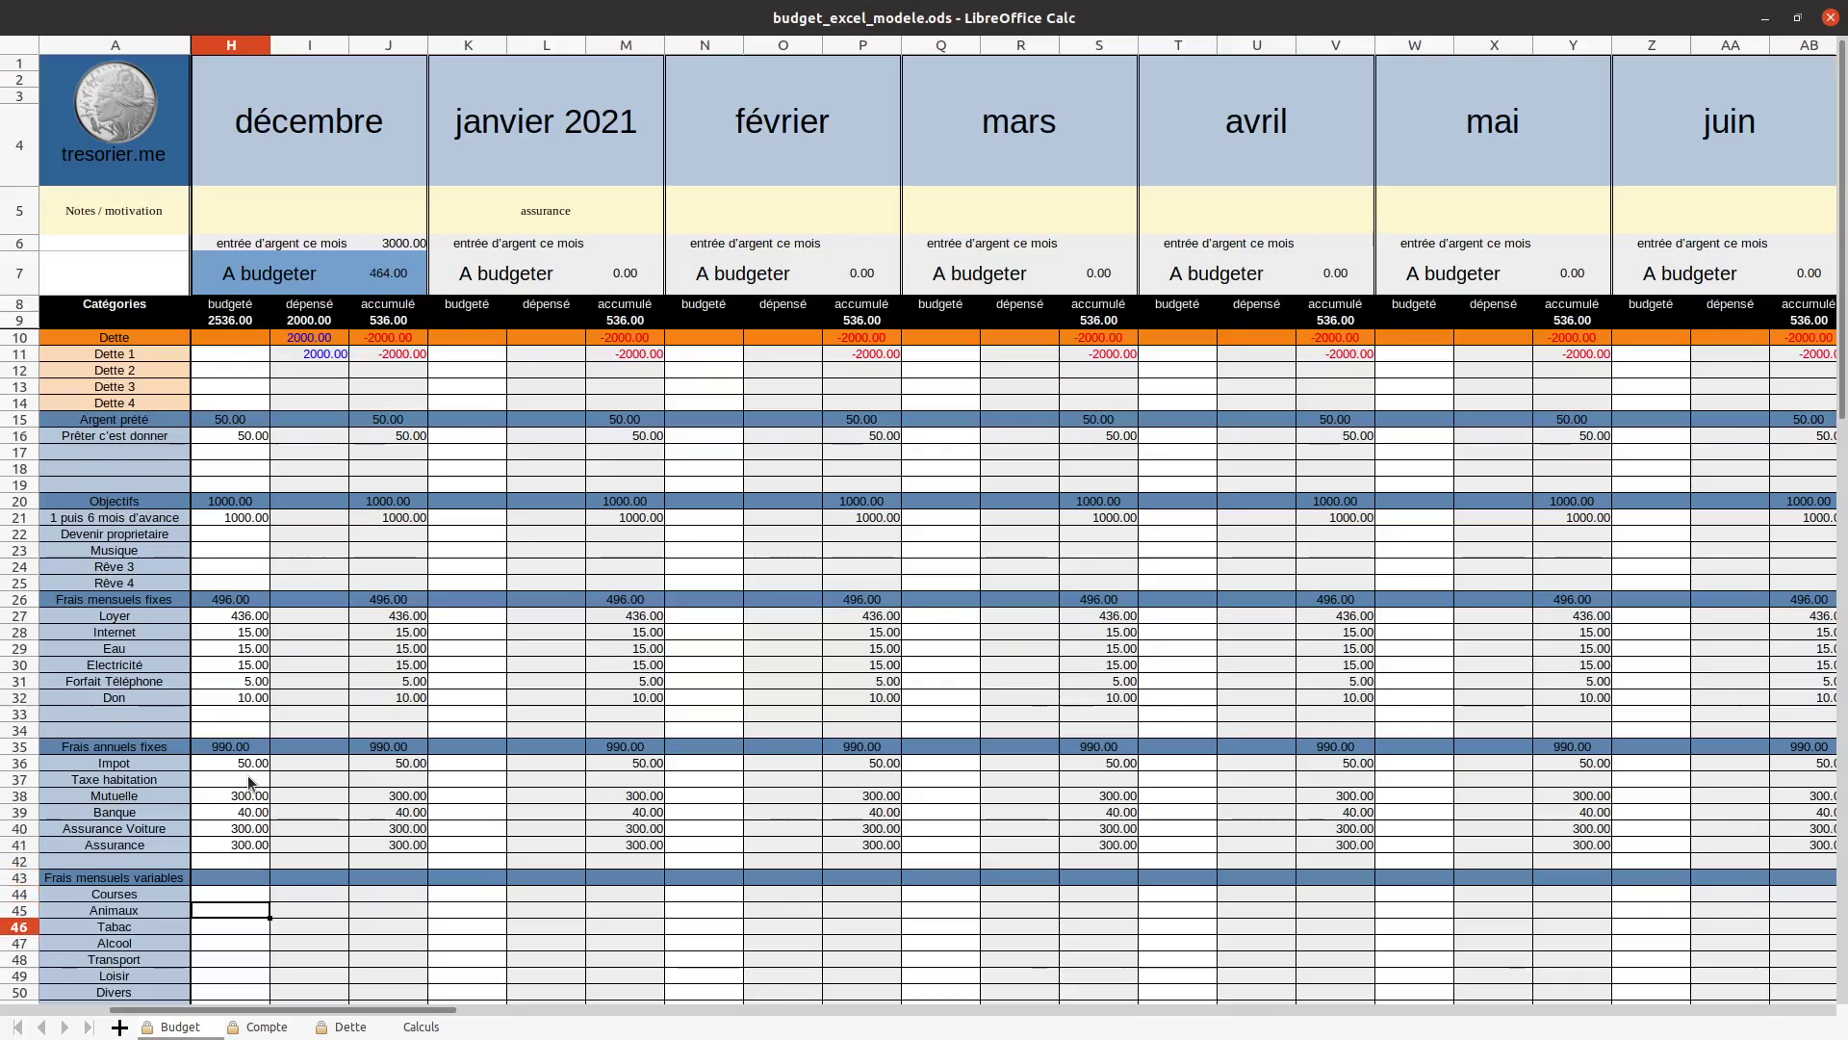
{"action": "key", "text": "Down"}
{"action": "key", "text": "Down"}
{"action": "key", "text": "Up"}
{"action": "key", "text": "Up"}
{"action": "key", "text": "Up"}
{"action": "key", "text": "Up"}
{"action": "key", "text": "Up"}
{"action": "key", "text": "Up"}
{"action": "key", "text": "Up"}
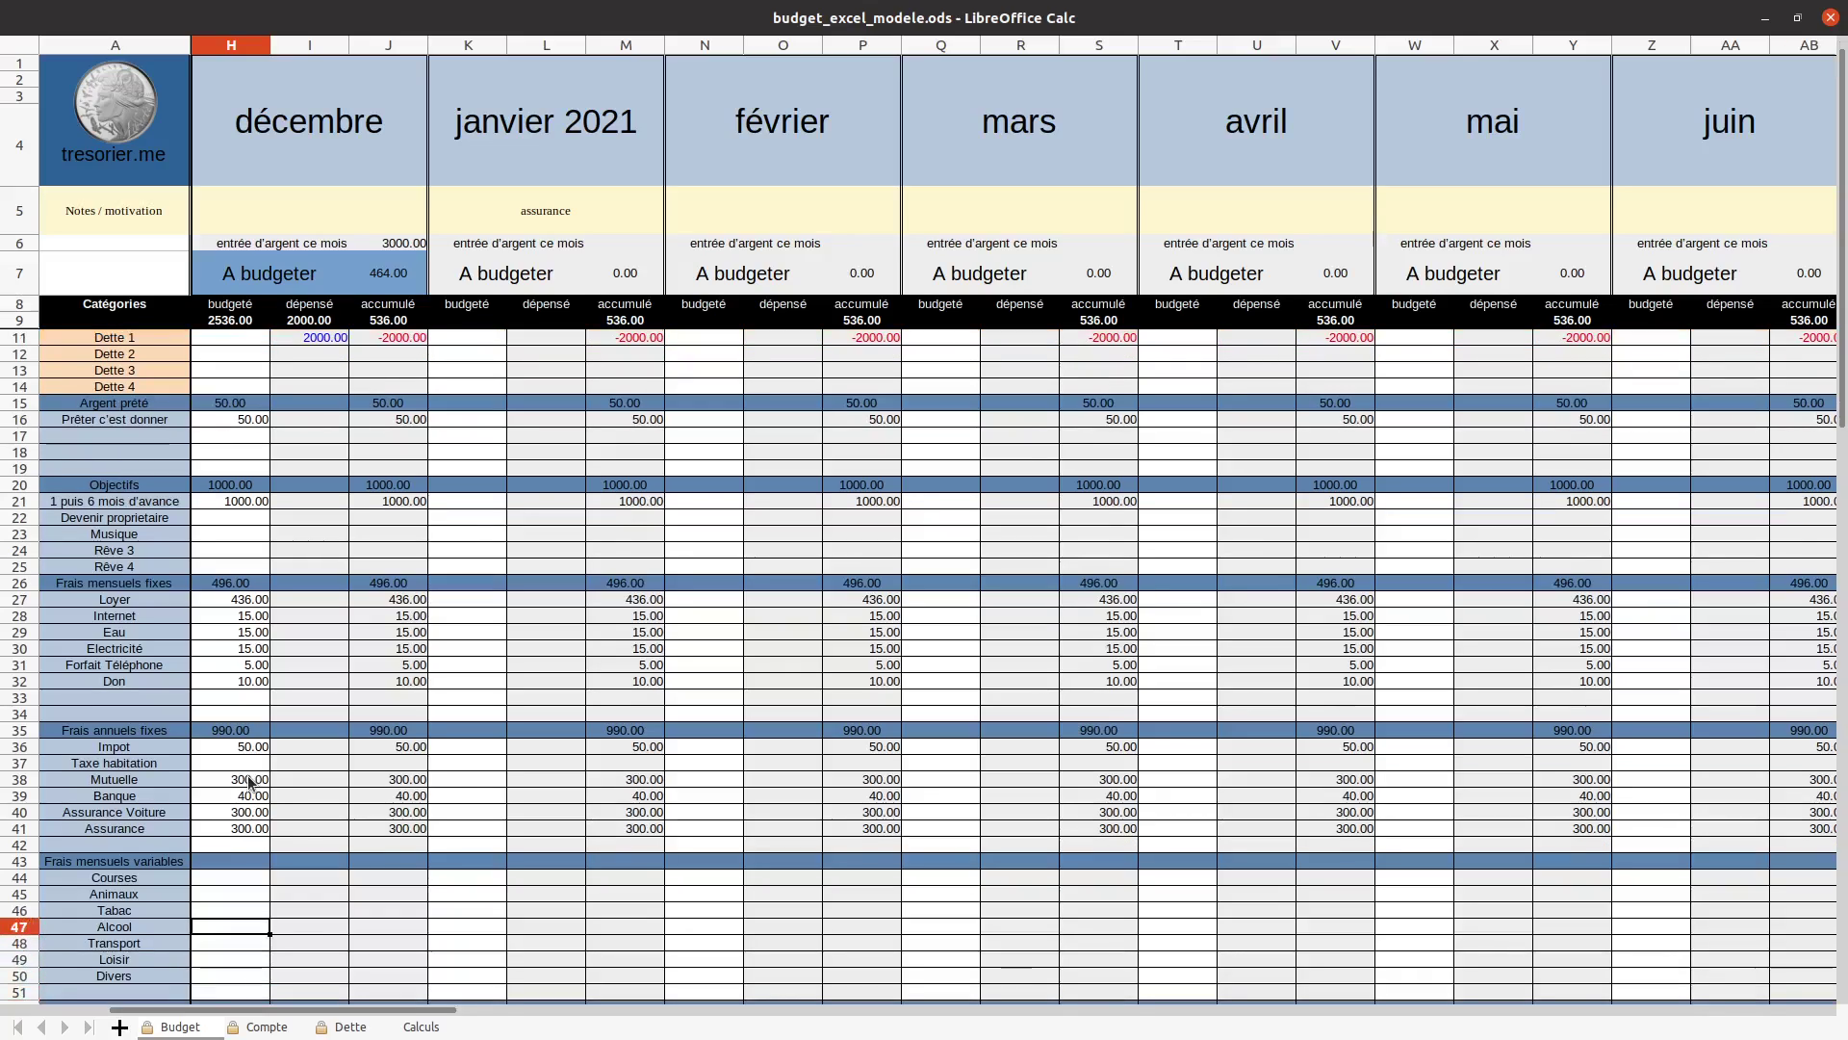
{"action": "type", "text": "150"}
{"action": "key", "text": "Return"}
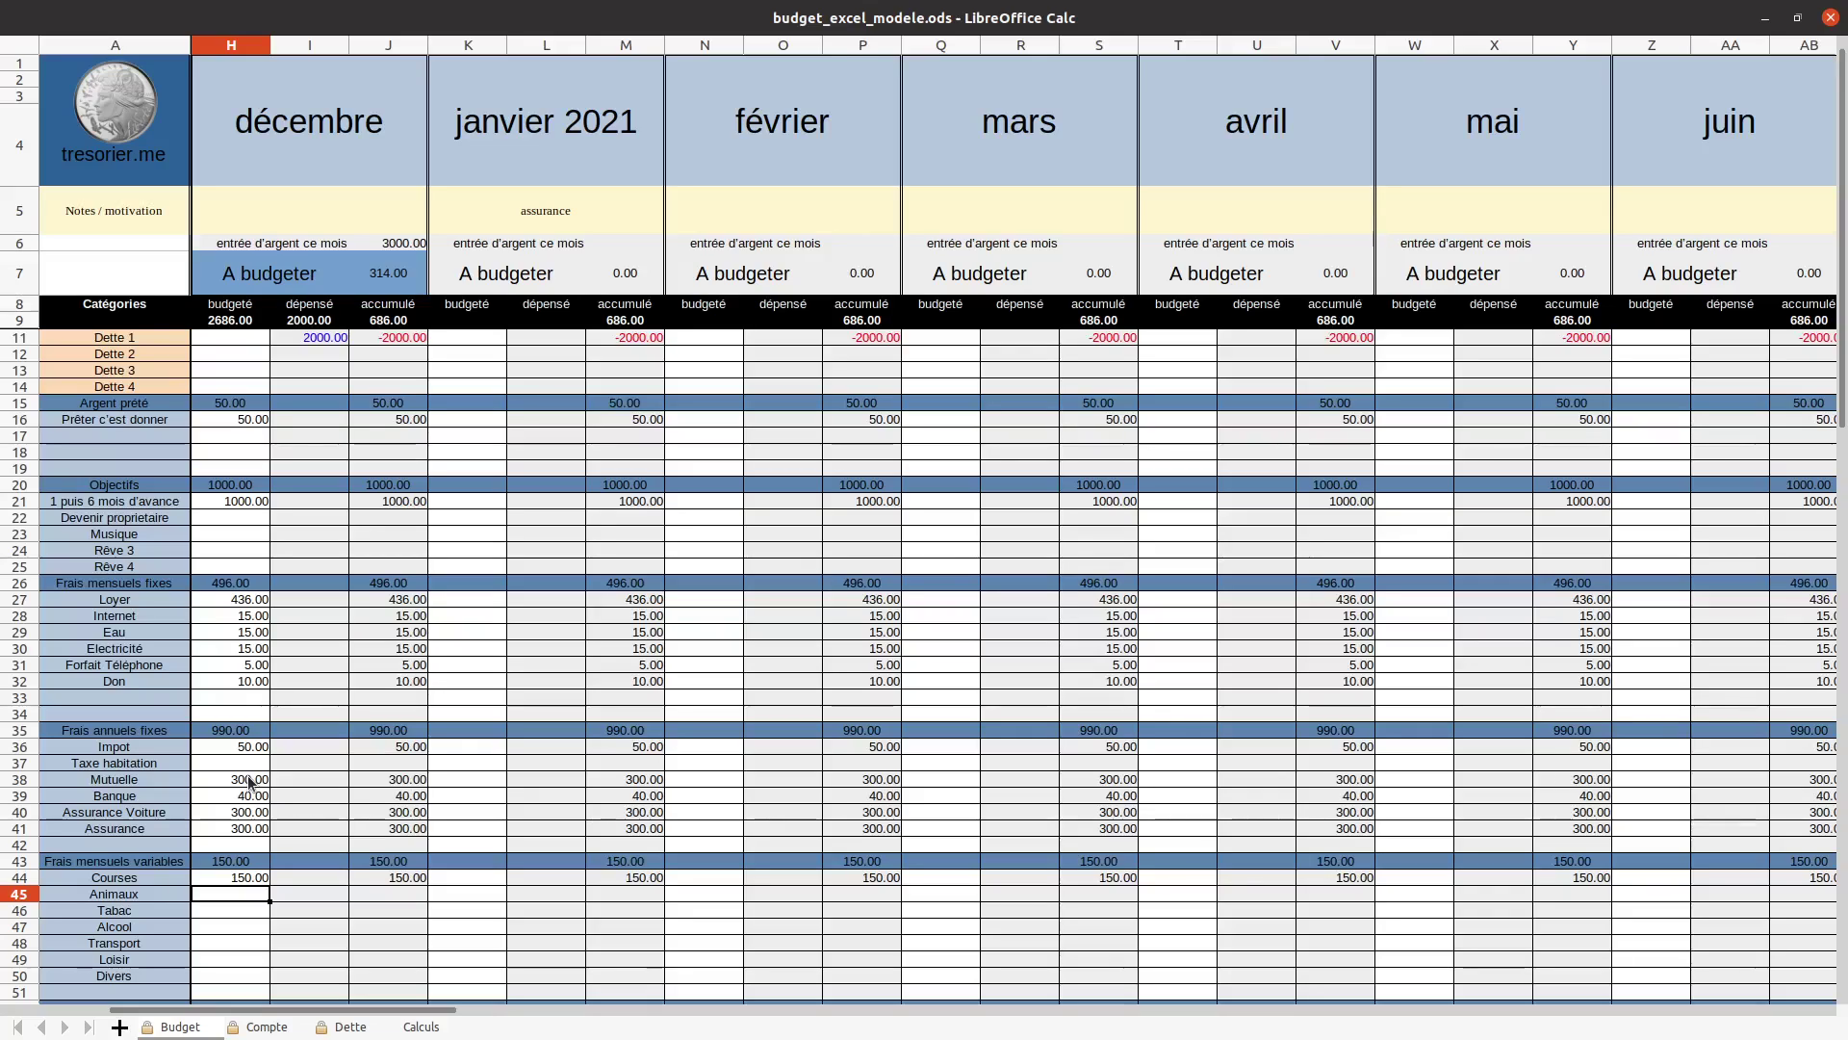
Budget 50 for Transport and 20 for Loisir in décembre's variable monthly costs
{"action": "key", "text": "Down"}
{"action": "key", "text": "Down"}
{"action": "key", "text": "Down"}
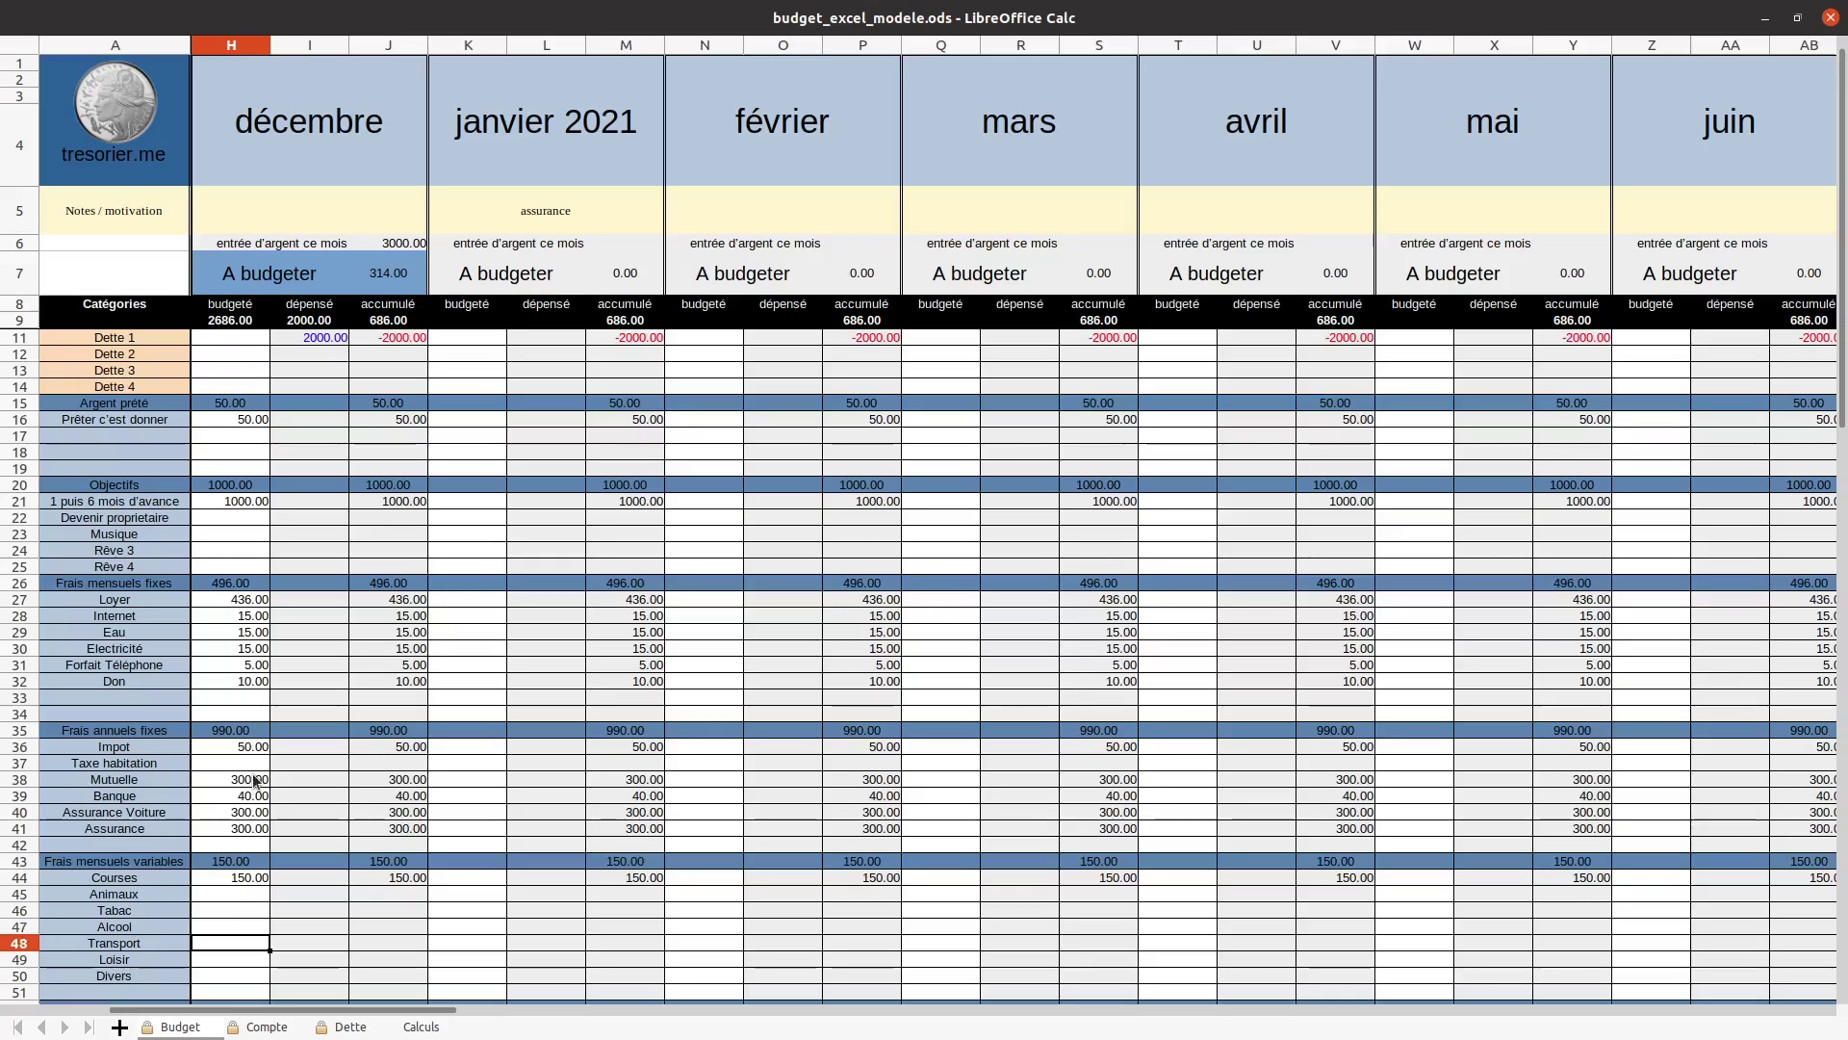
{"action": "type", "text": "50"}
{"action": "key", "text": "Return"}
{"action": "type", "text": "20"}
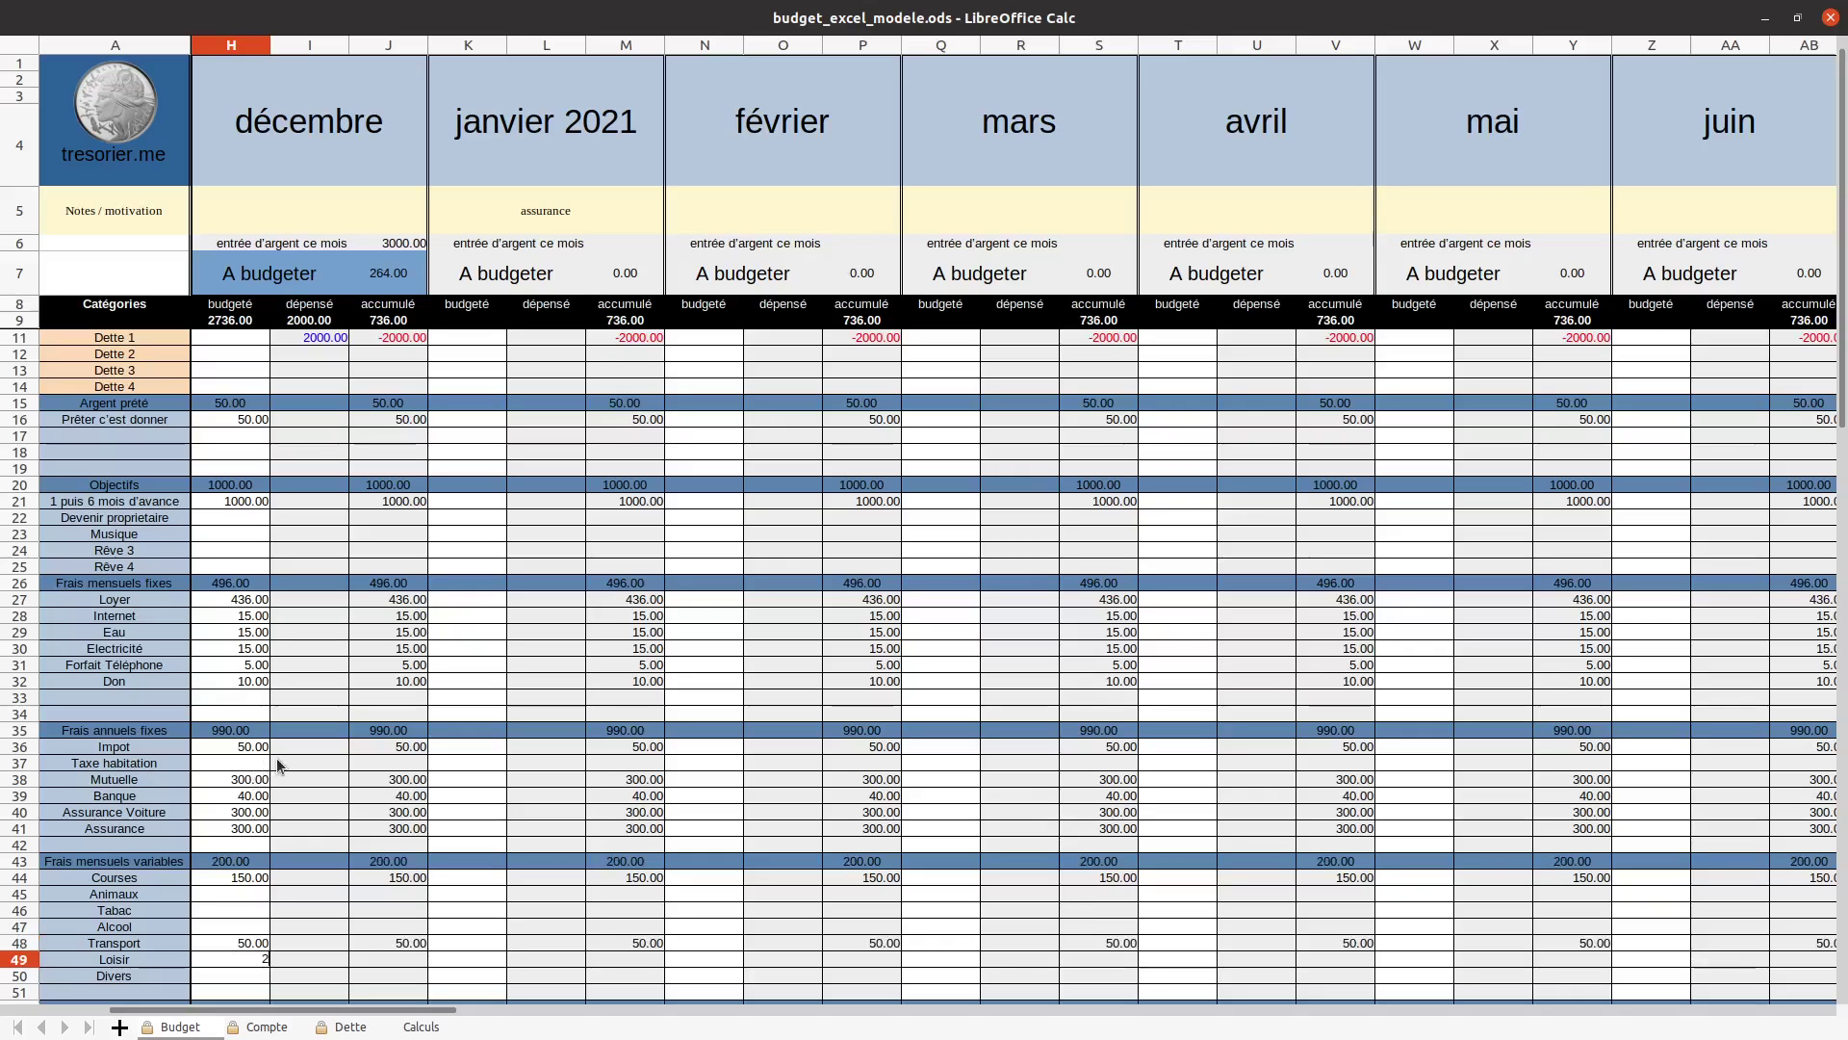
{"action": "key", "text": "Return"}
Look through the Provisions categories from Vêtements to Cadeaux in décembre's budgeté column
{"action": "key", "text": "Down"}
{"action": "key", "text": "Down"}
{"action": "key", "text": "Down"}
{"action": "key", "text": "Down"}
{"action": "key", "text": "Down"}
{"action": "key", "text": "Down"}
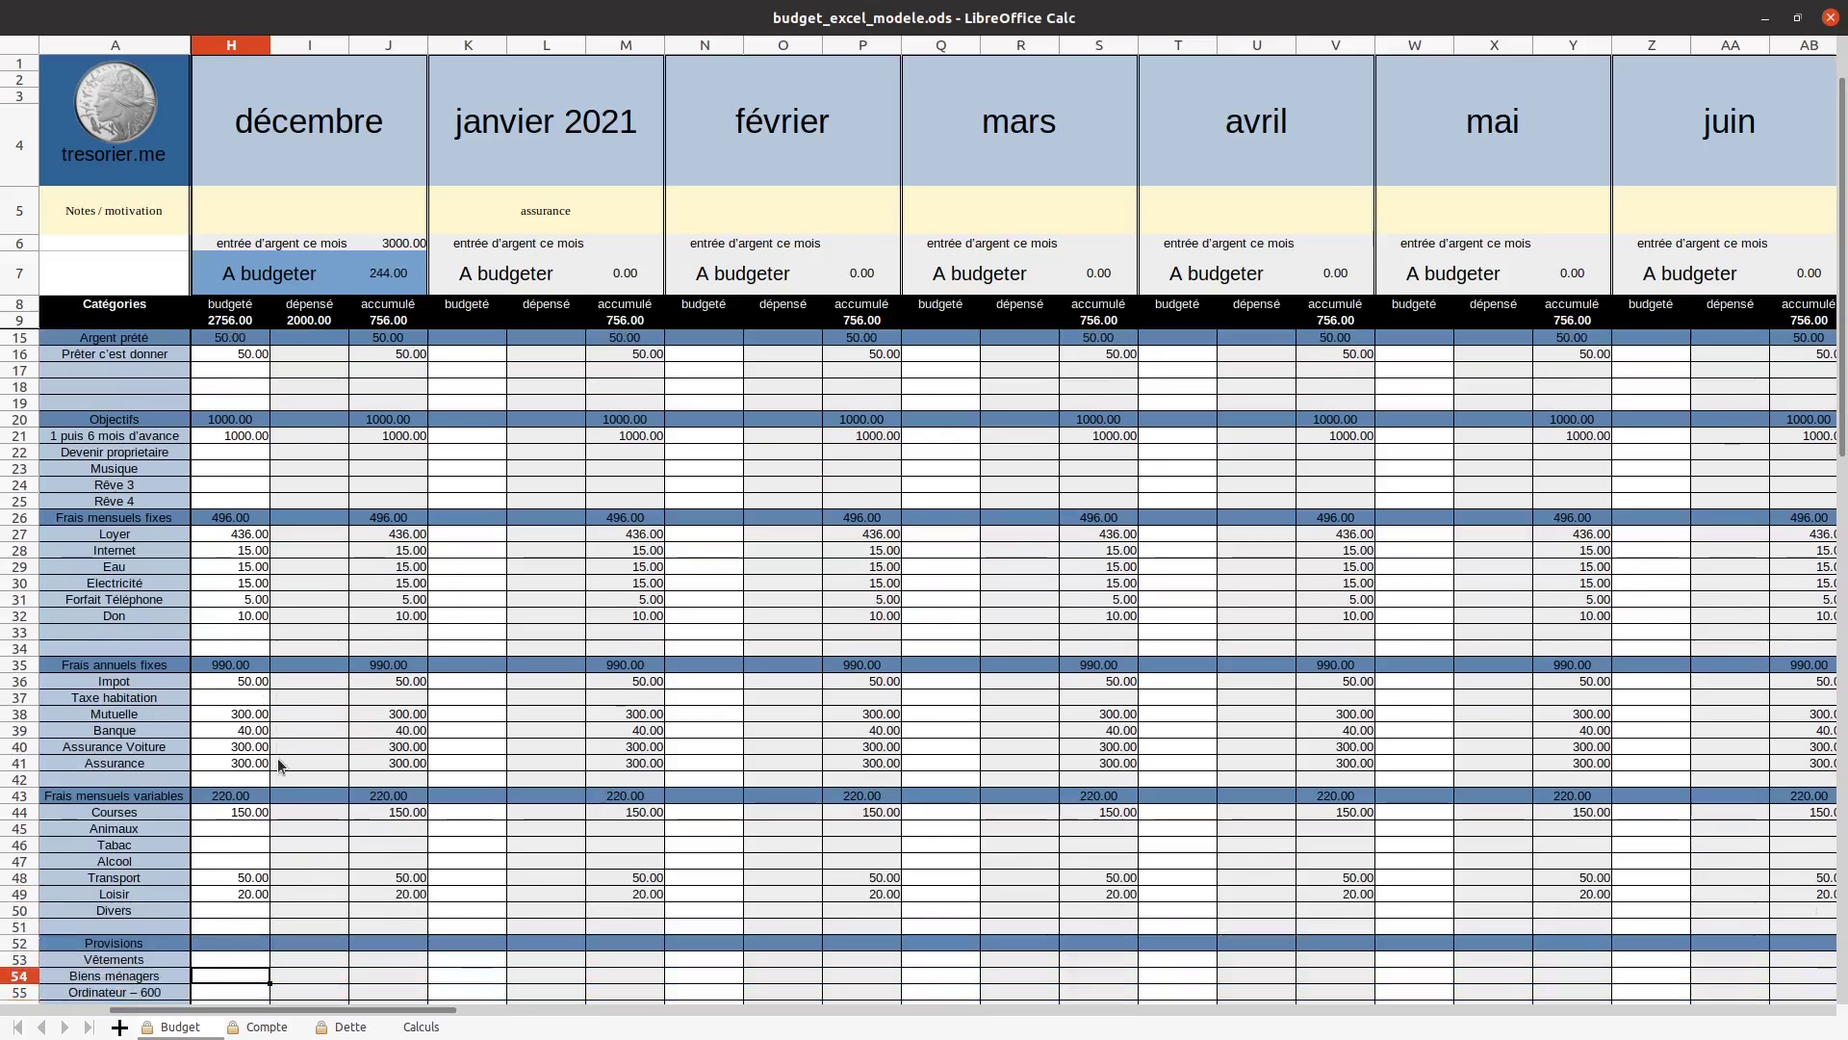
{"action": "key", "text": "Down"}
{"action": "key", "text": "Down"}
{"action": "key", "text": "Down"}
{"action": "key", "text": "Up"}
{"action": "key", "text": "Up"}
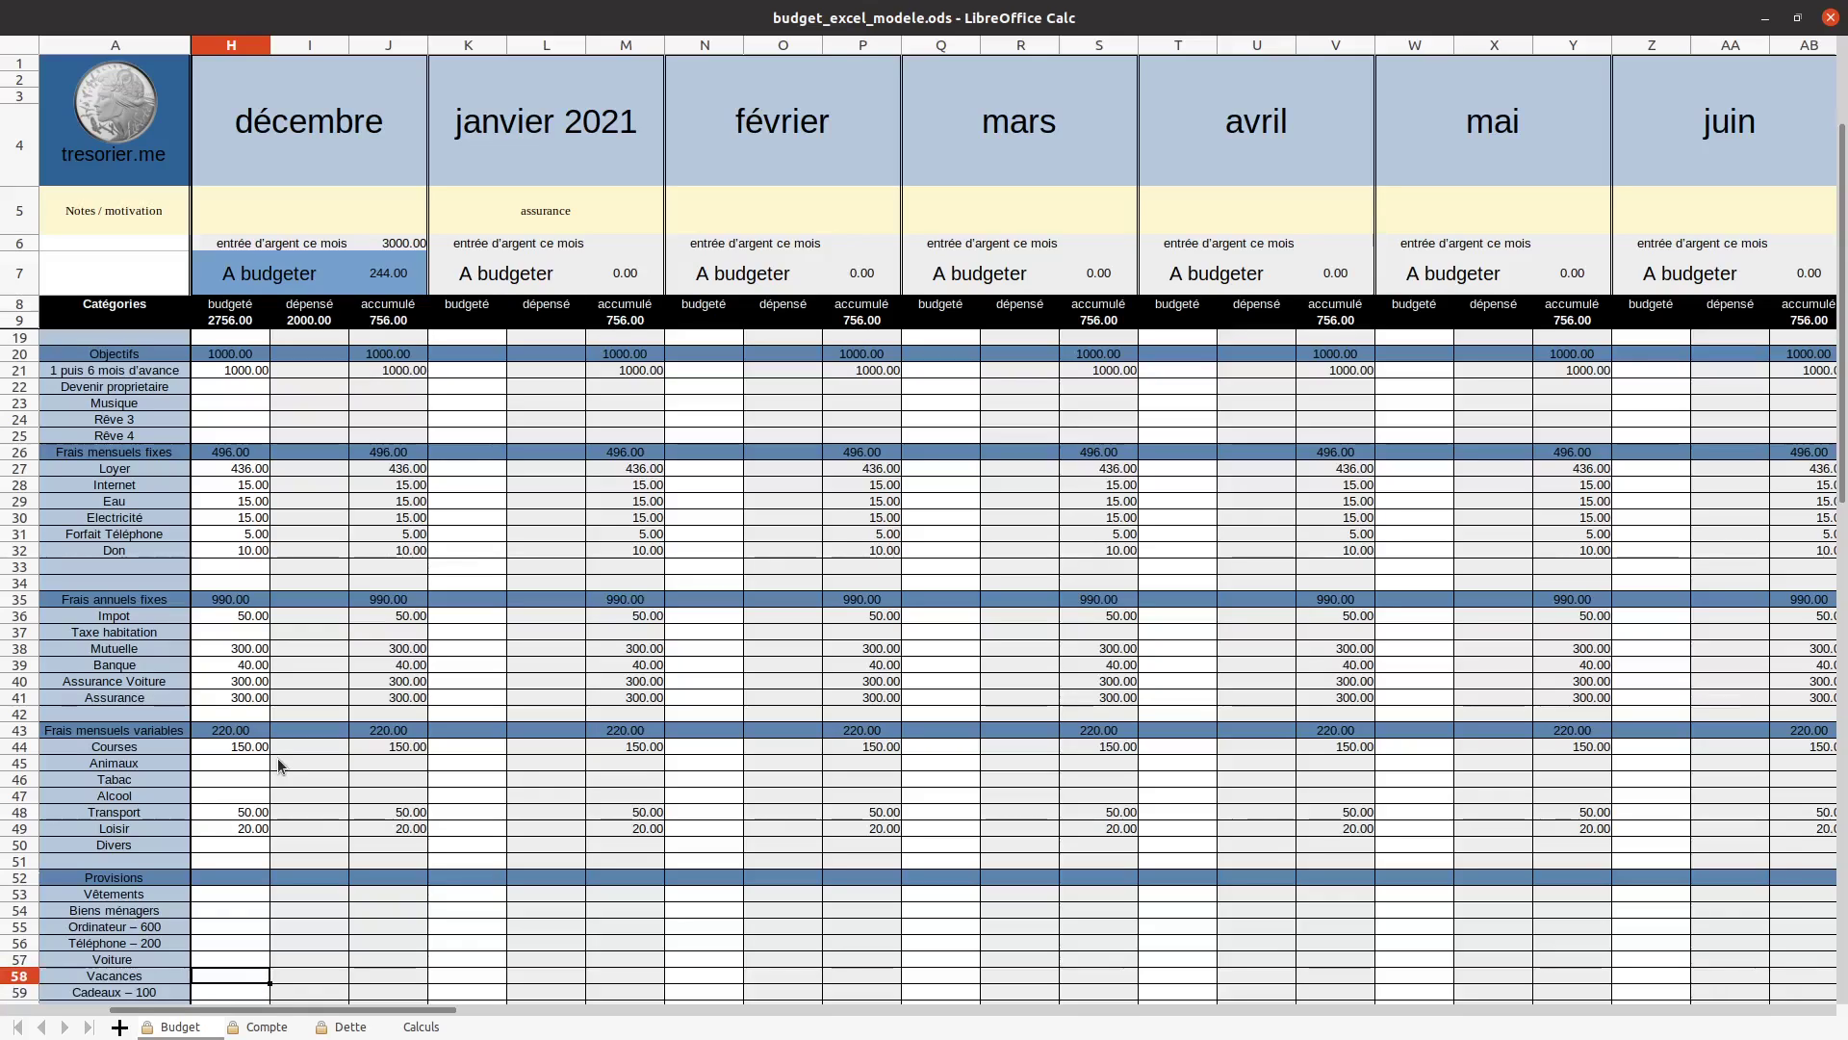
{"action": "key", "text": "Down"}
{"action": "key", "text": "Down"}
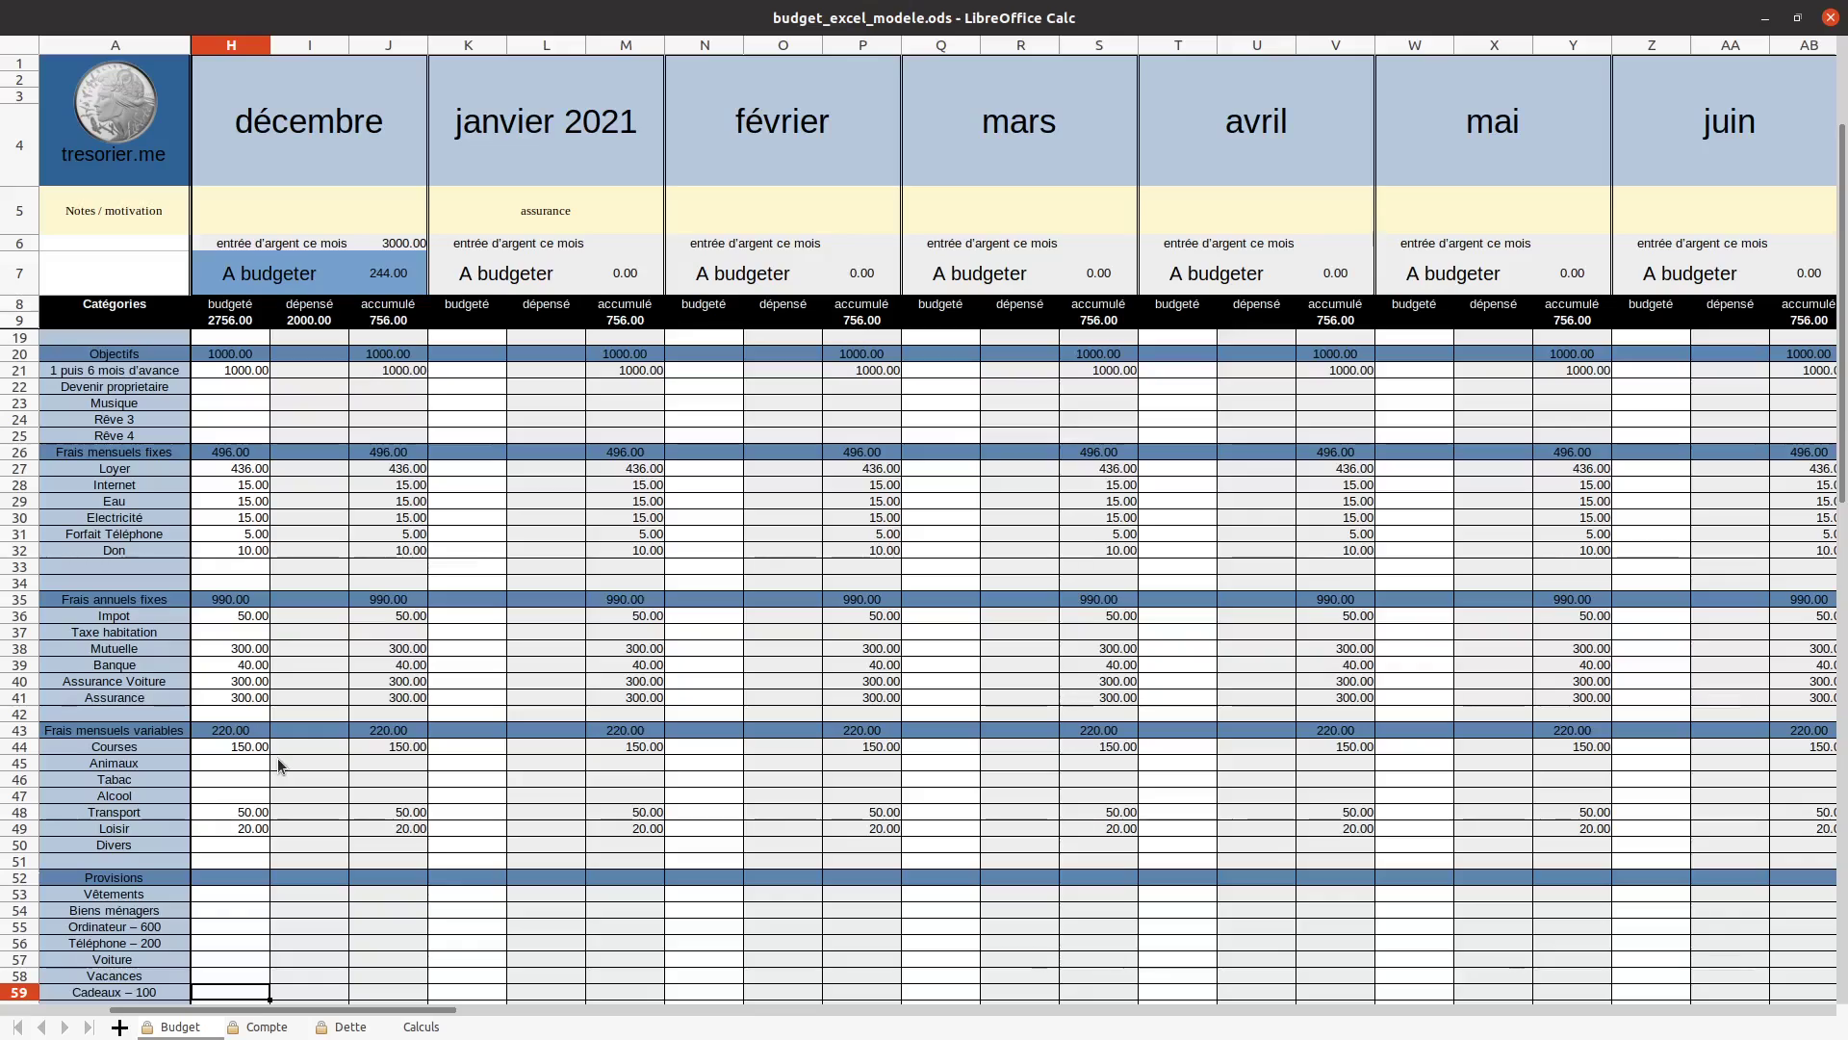
{"action": "key", "text": "Down"}
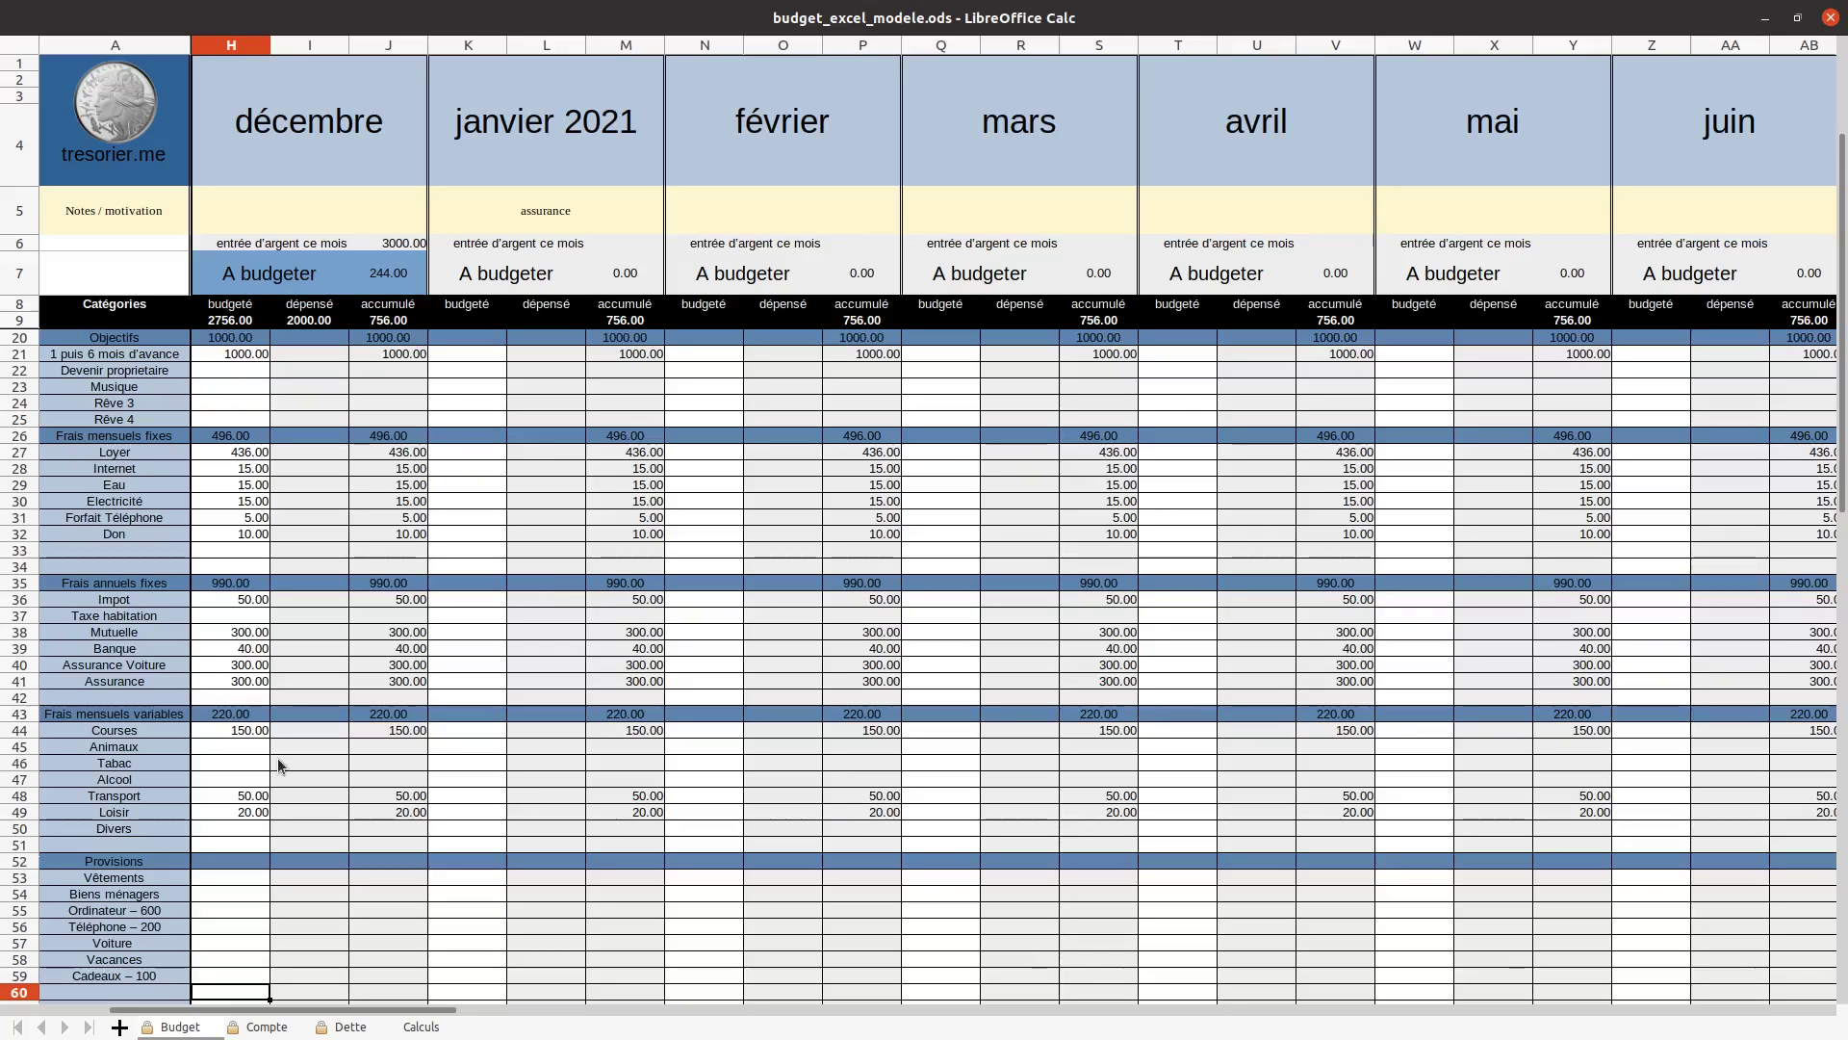
{"action": "key", "text": "Up"}
{"action": "key", "text": "Up"}
{"action": "key", "text": "Up"}
{"action": "key", "text": "Up"}
{"action": "key", "text": "Up"}
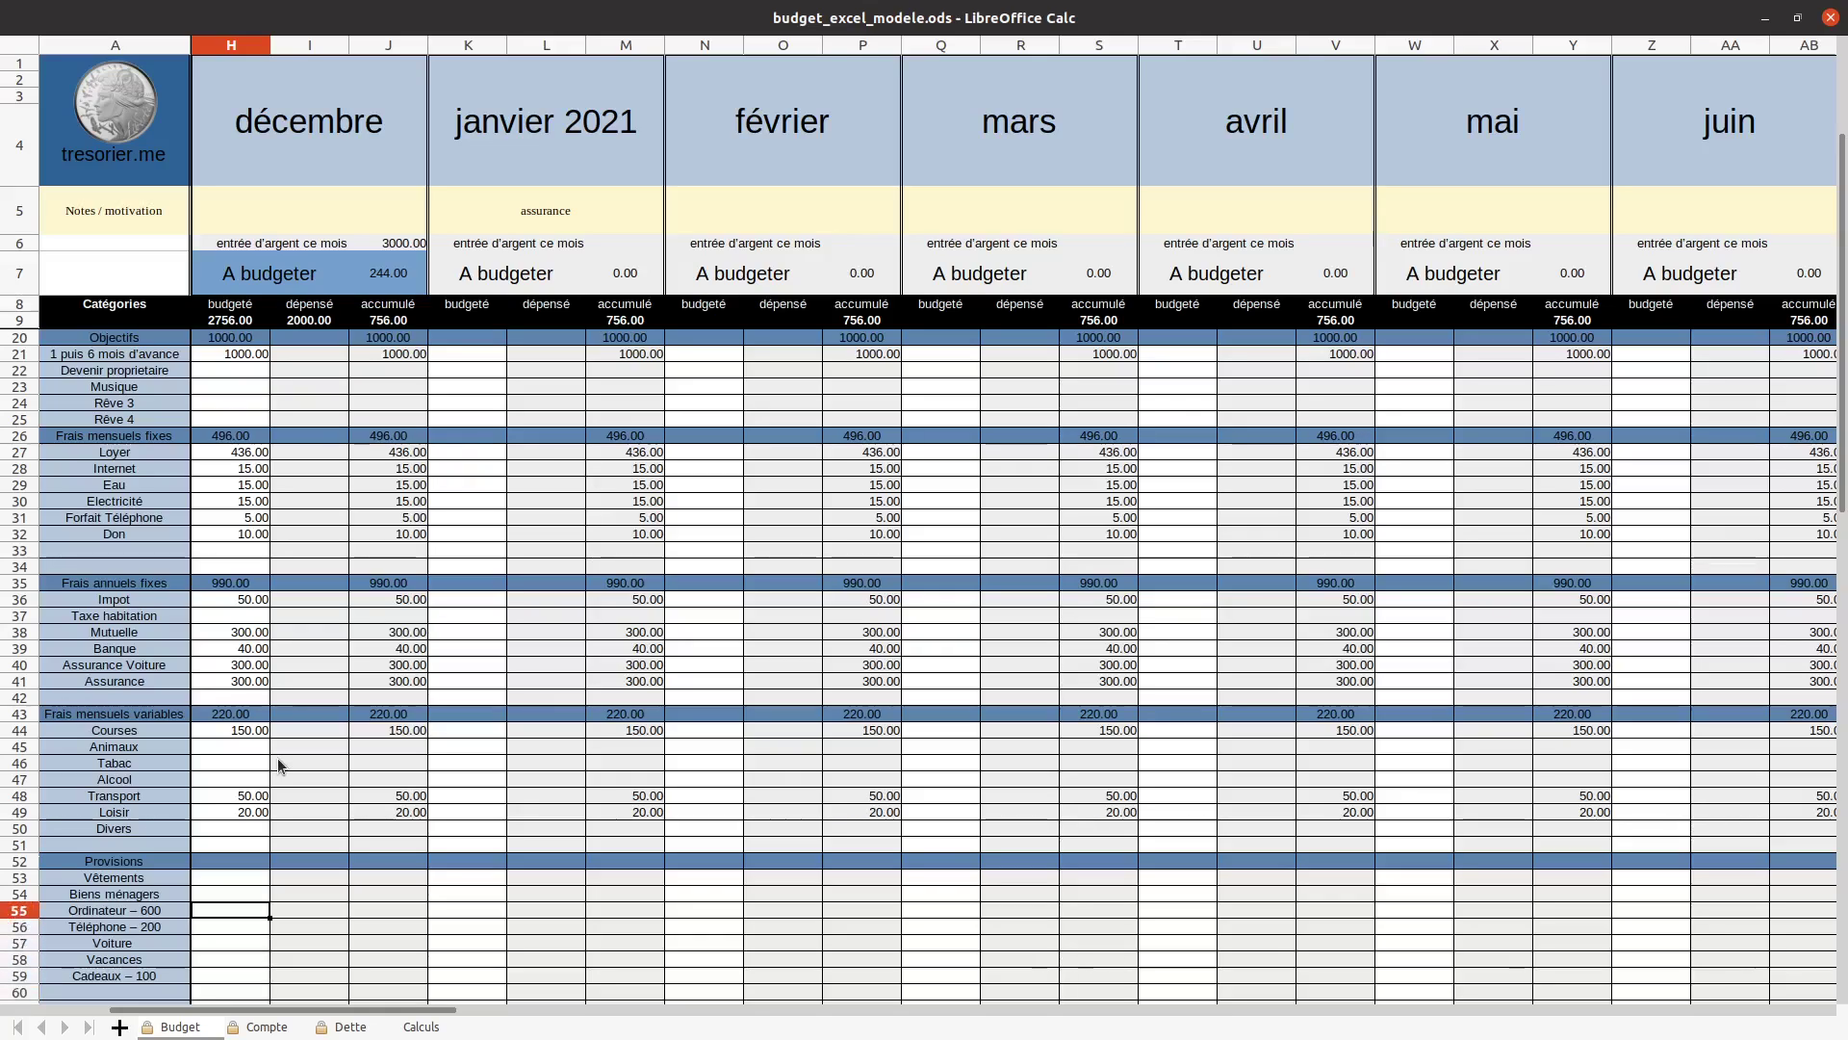
{"action": "key", "text": "Up"}
{"action": "key", "text": "Down"}
{"action": "key", "text": "Down"}
{"action": "key", "text": "Down"}
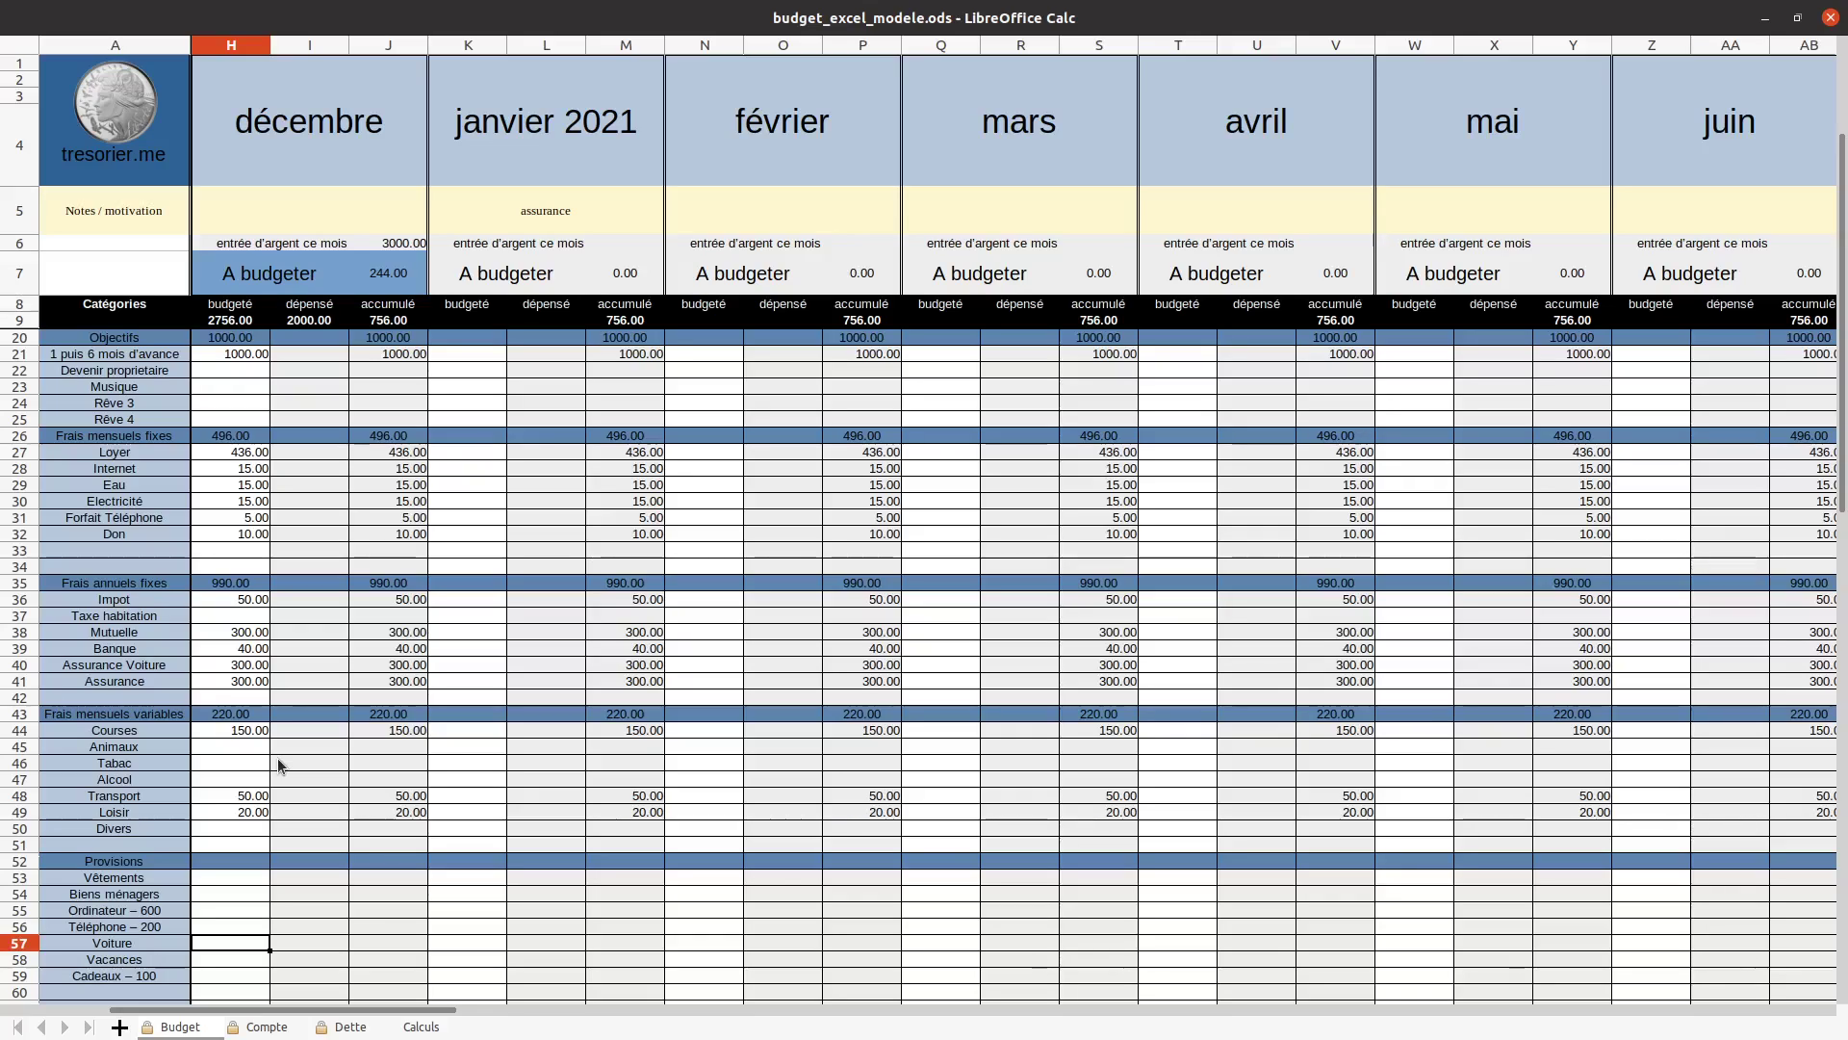
Under Provisions, budget 50 for Ordinateur – 600 in décembre
{"action": "key", "text": "Up"}
{"action": "key", "text": "Up"}
{"action": "scroll", "coordinate": [278, 766], "scroll_direction": "left", "scroll_amount": 3}
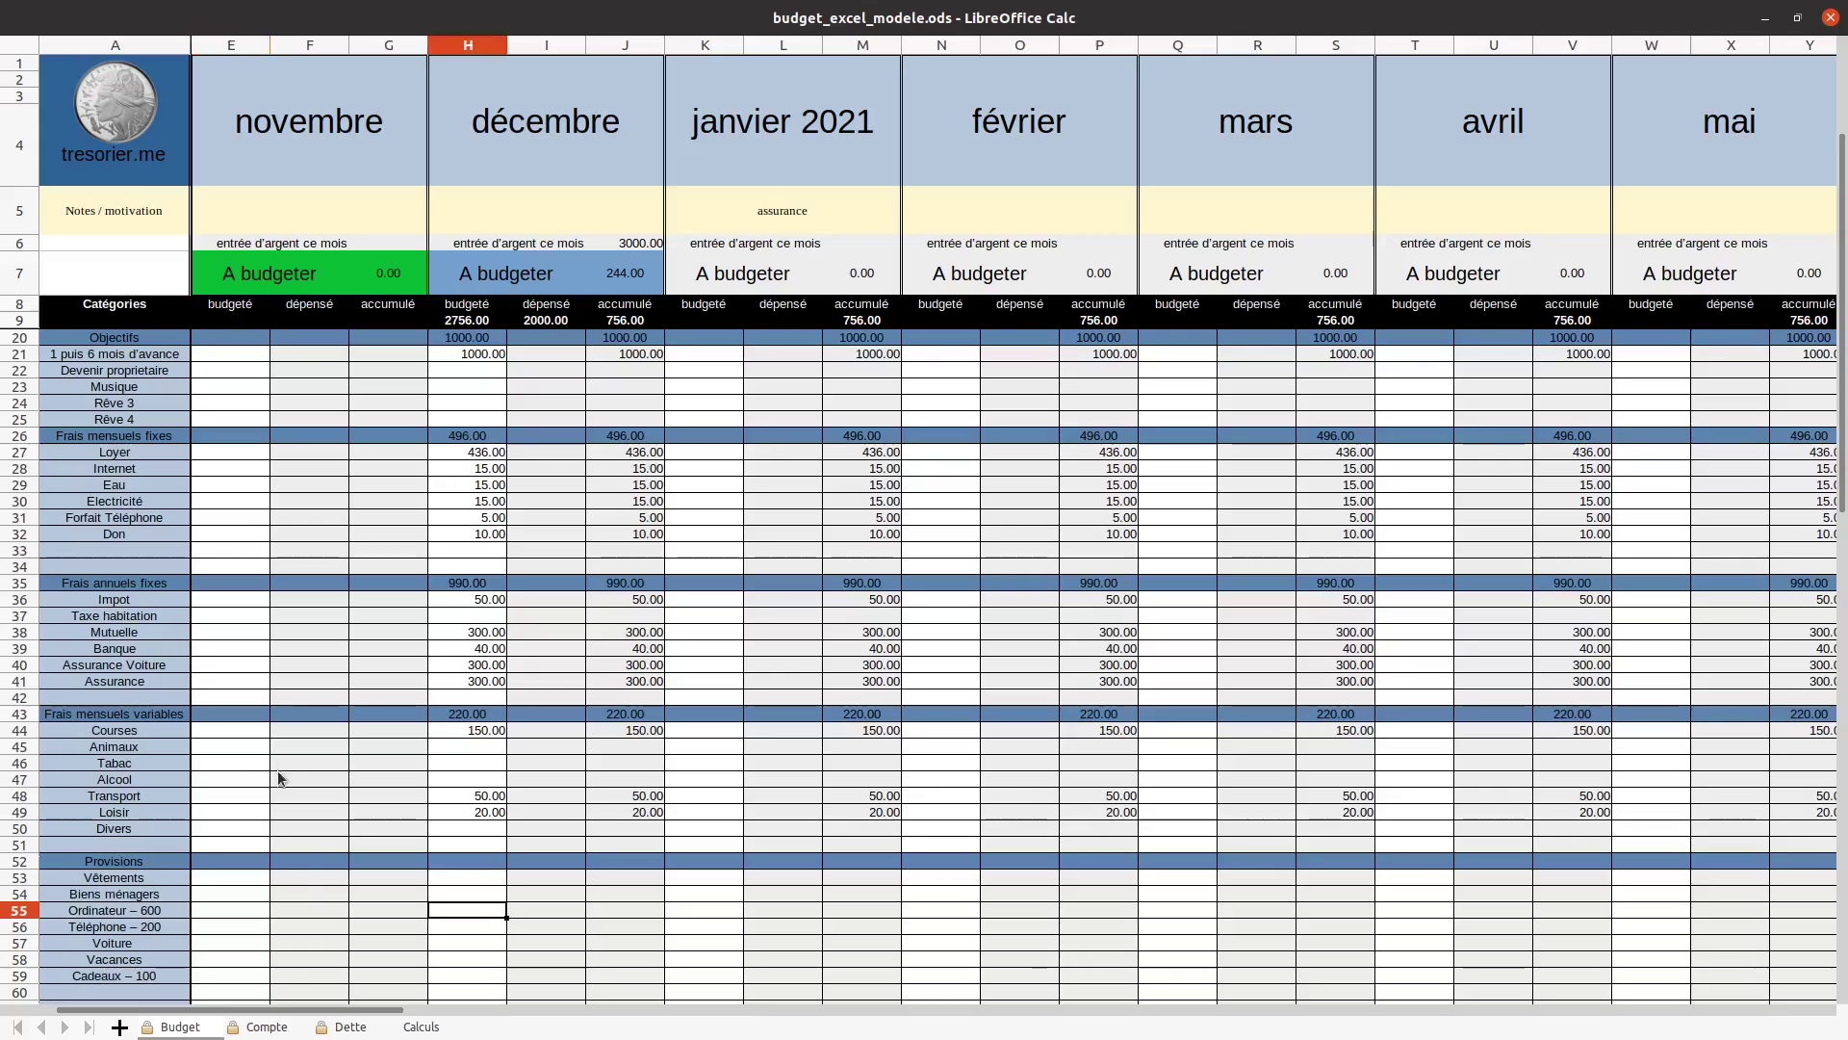
{"action": "left_click_drag", "start_coordinate": [280, 1010], "coordinate": [341, 1011]}
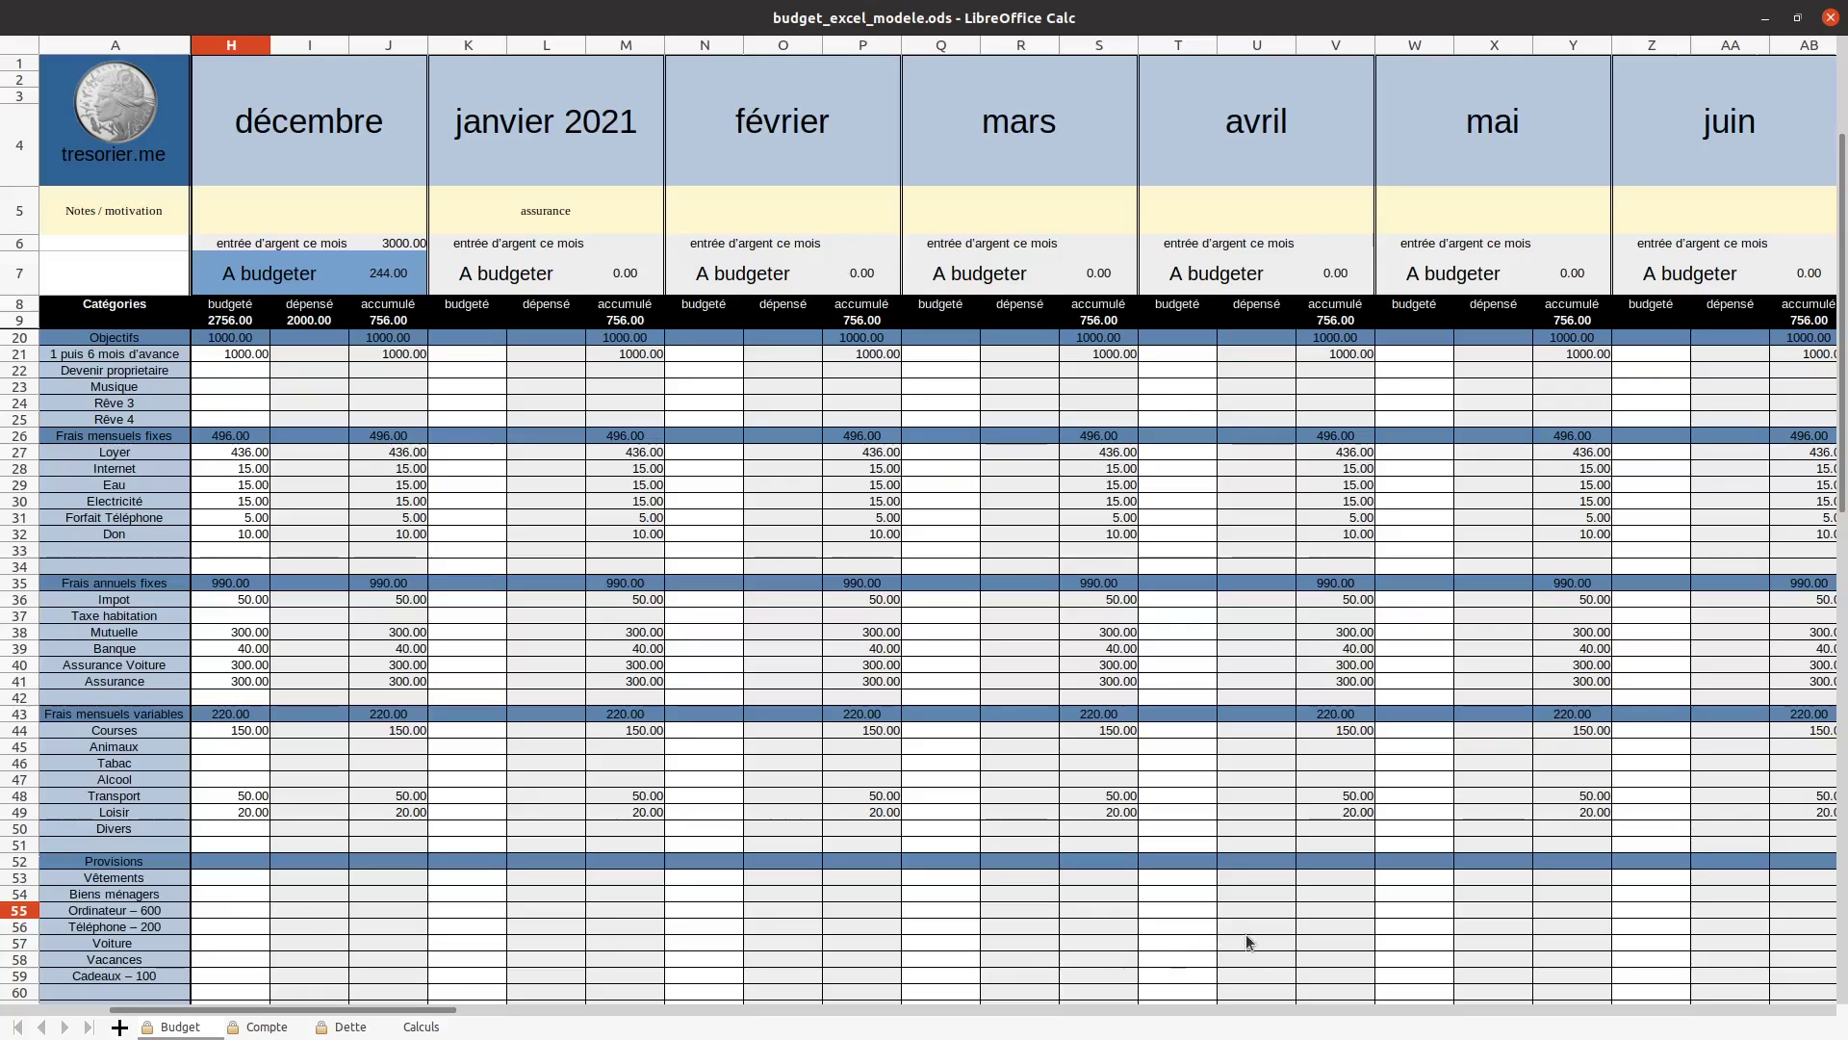
{"action": "type", "text": "50"}
{"action": "key", "text": "Return"}
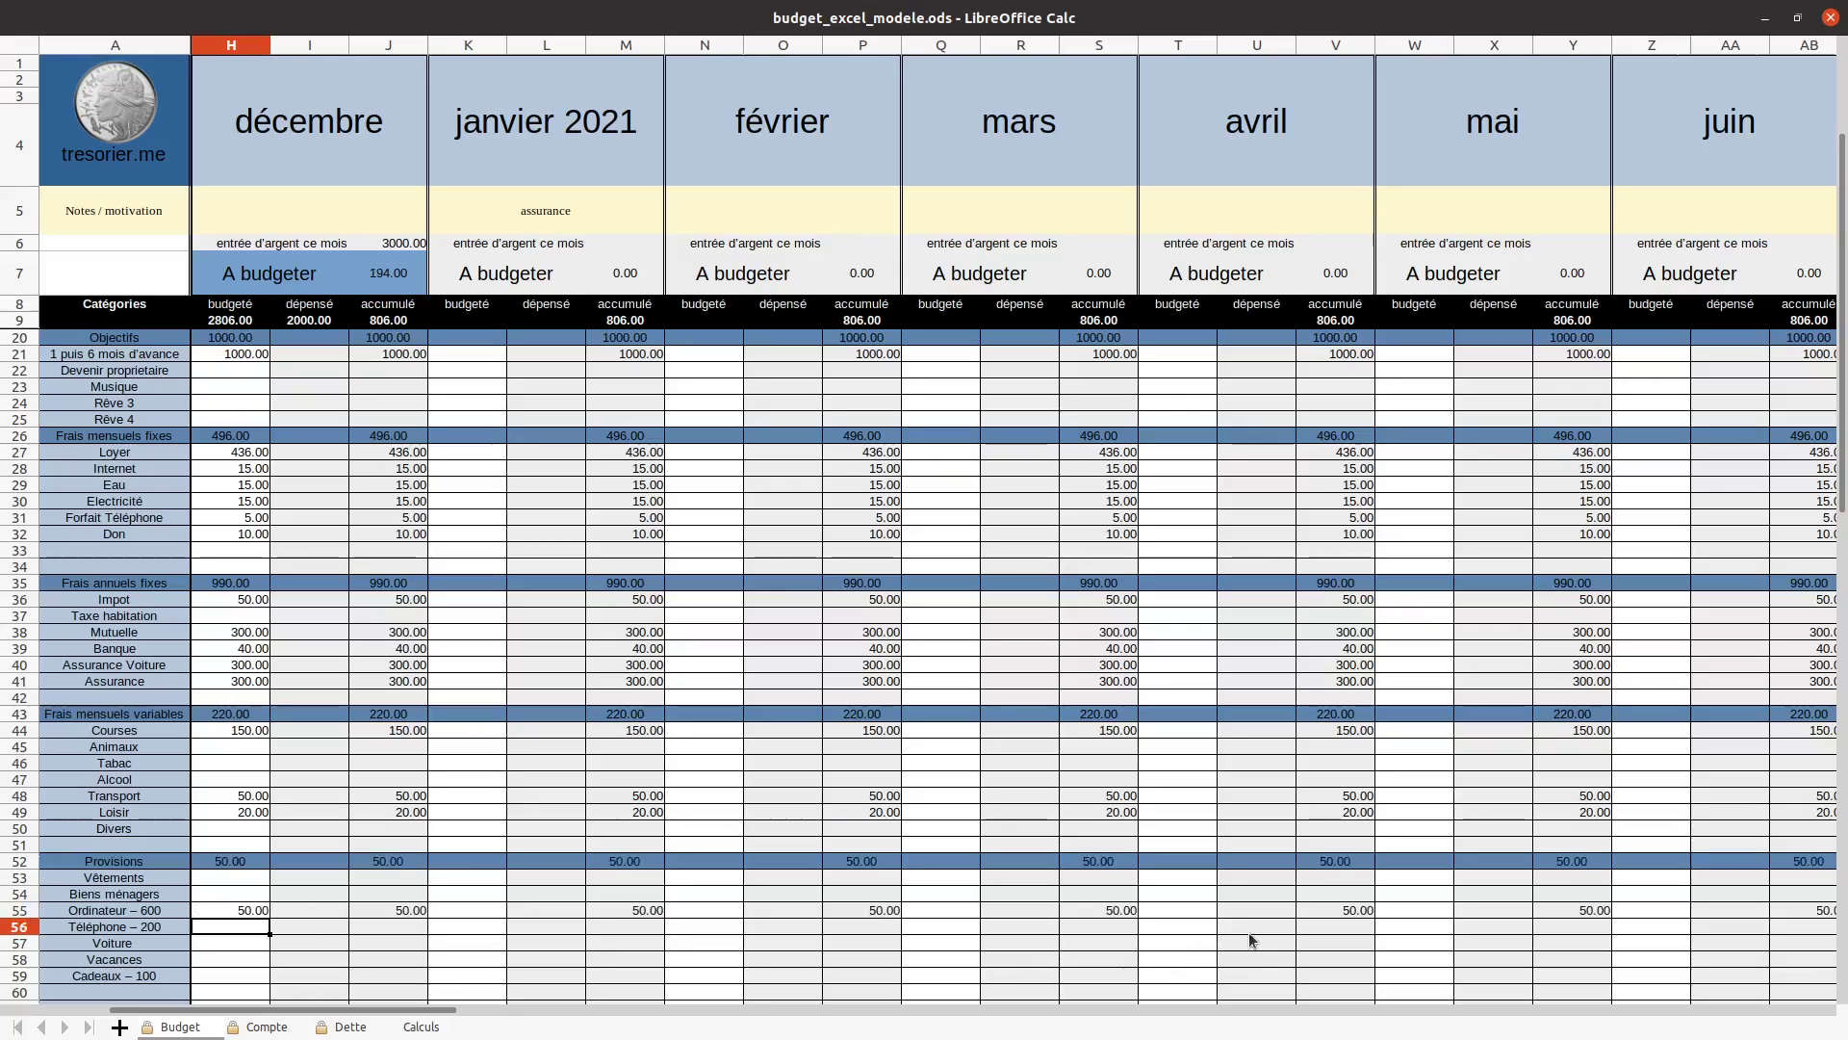
Budget 100 for Voiture and 10 for Téléphone – 200 in décembre's Provisions
{"action": "key", "text": "Return"}
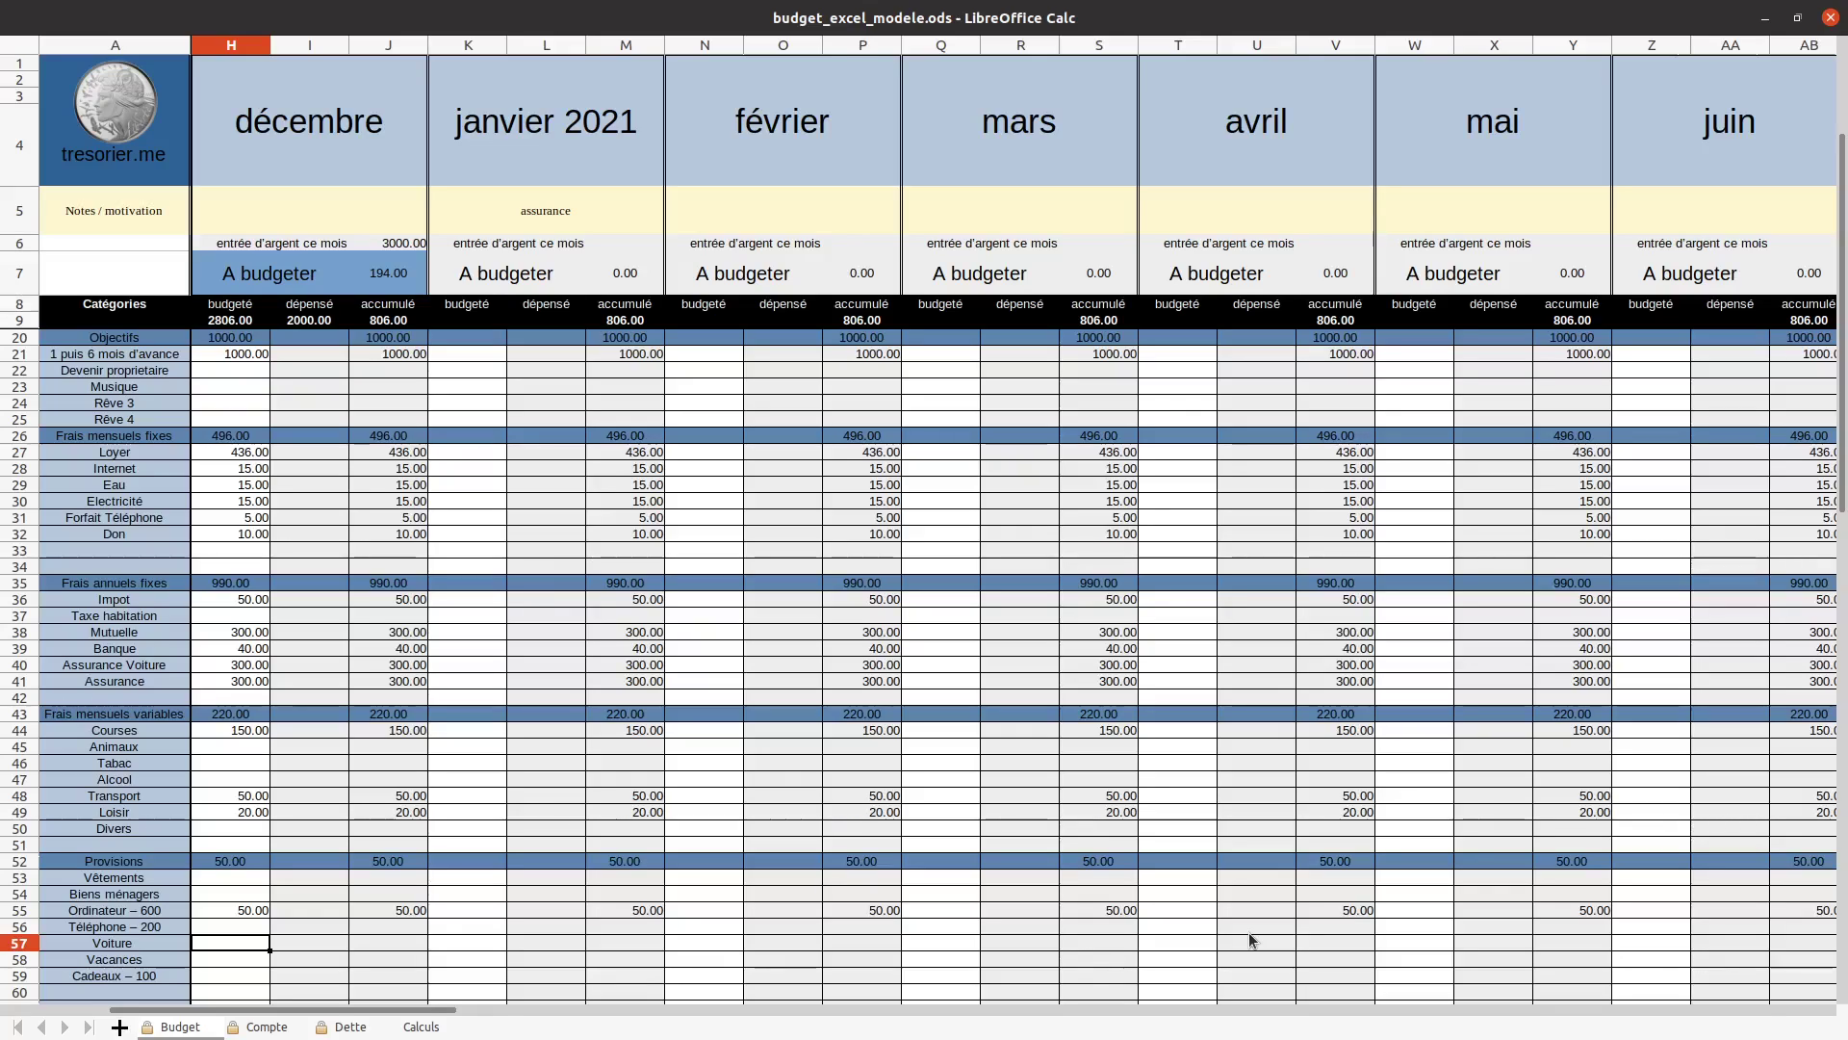
{"action": "type", "text": "100"}
{"action": "key", "text": "Return"}
{"action": "key", "text": "Up"}
{"action": "key", "text": "Up"}
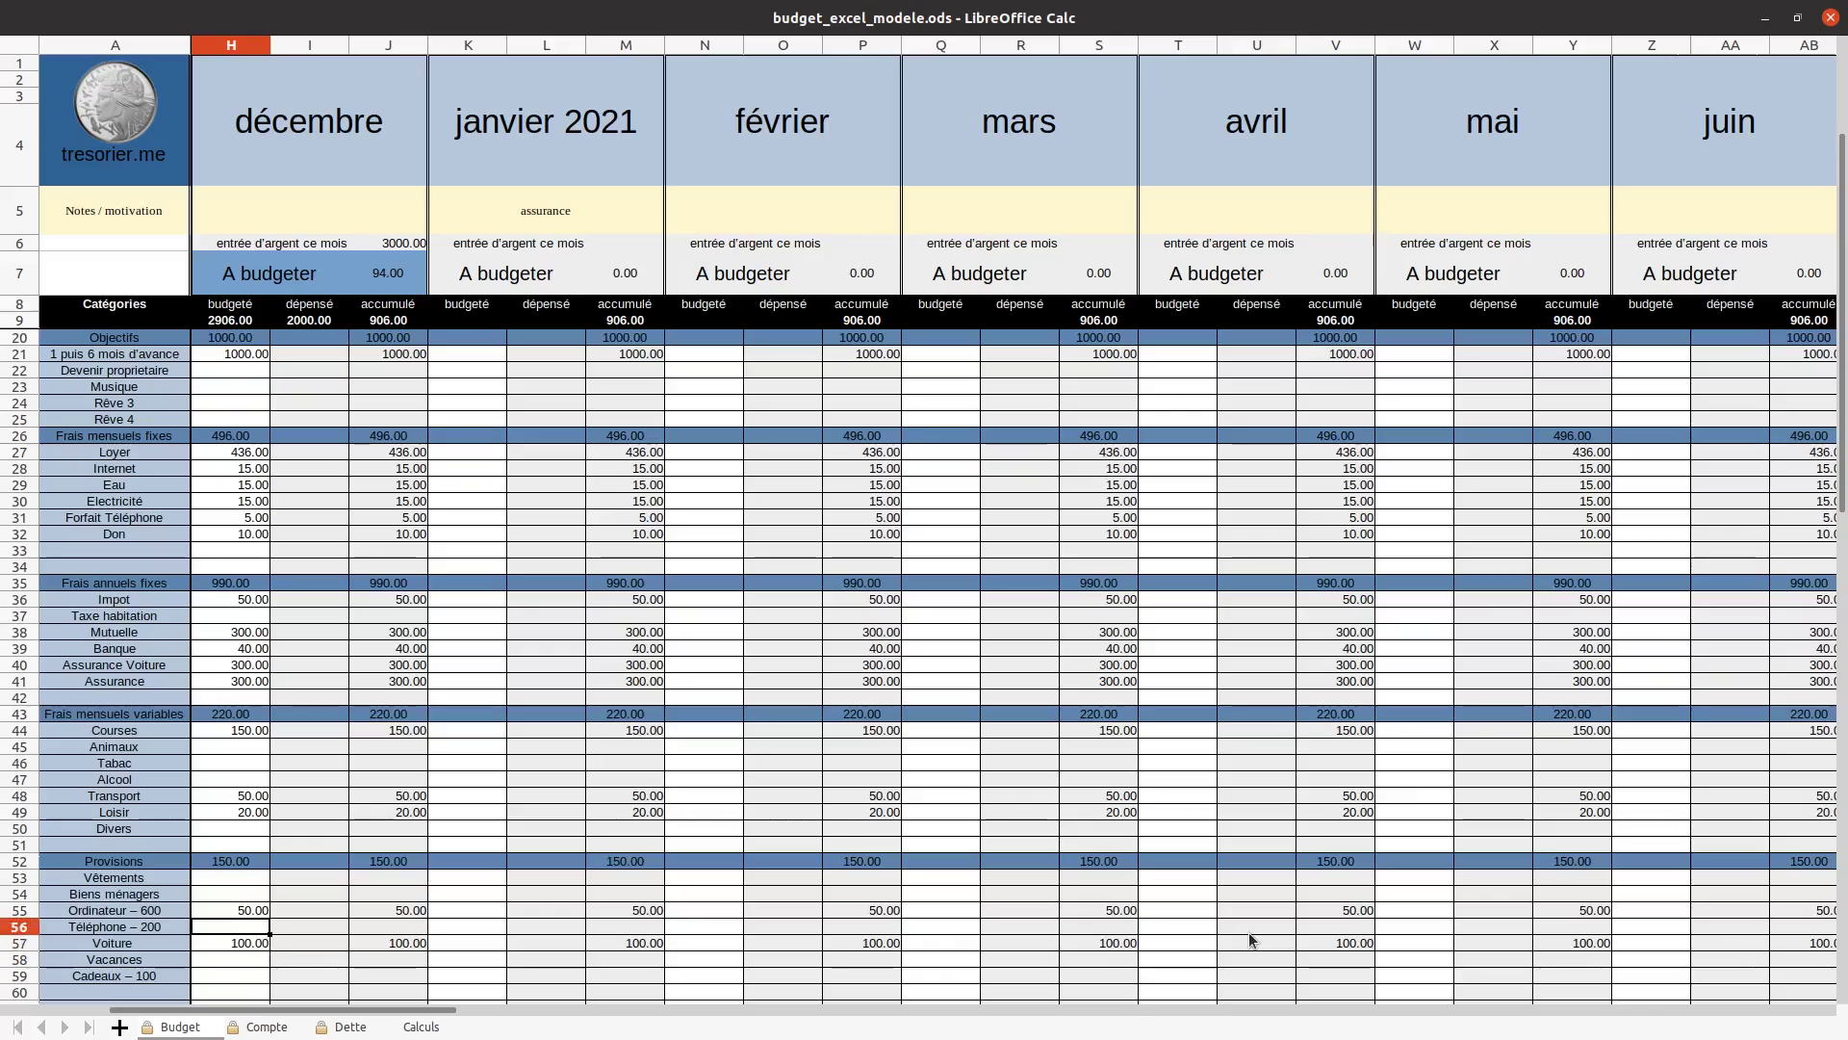
{"action": "type", "text": "10"}
{"action": "key", "text": "Return"}
Set décembre's budgeted provision for Vêtements to 10
{"action": "key", "text": "Up"}
{"action": "key", "text": "Up"}
{"action": "key", "text": "Up"}
{"action": "key", "text": "Up"}
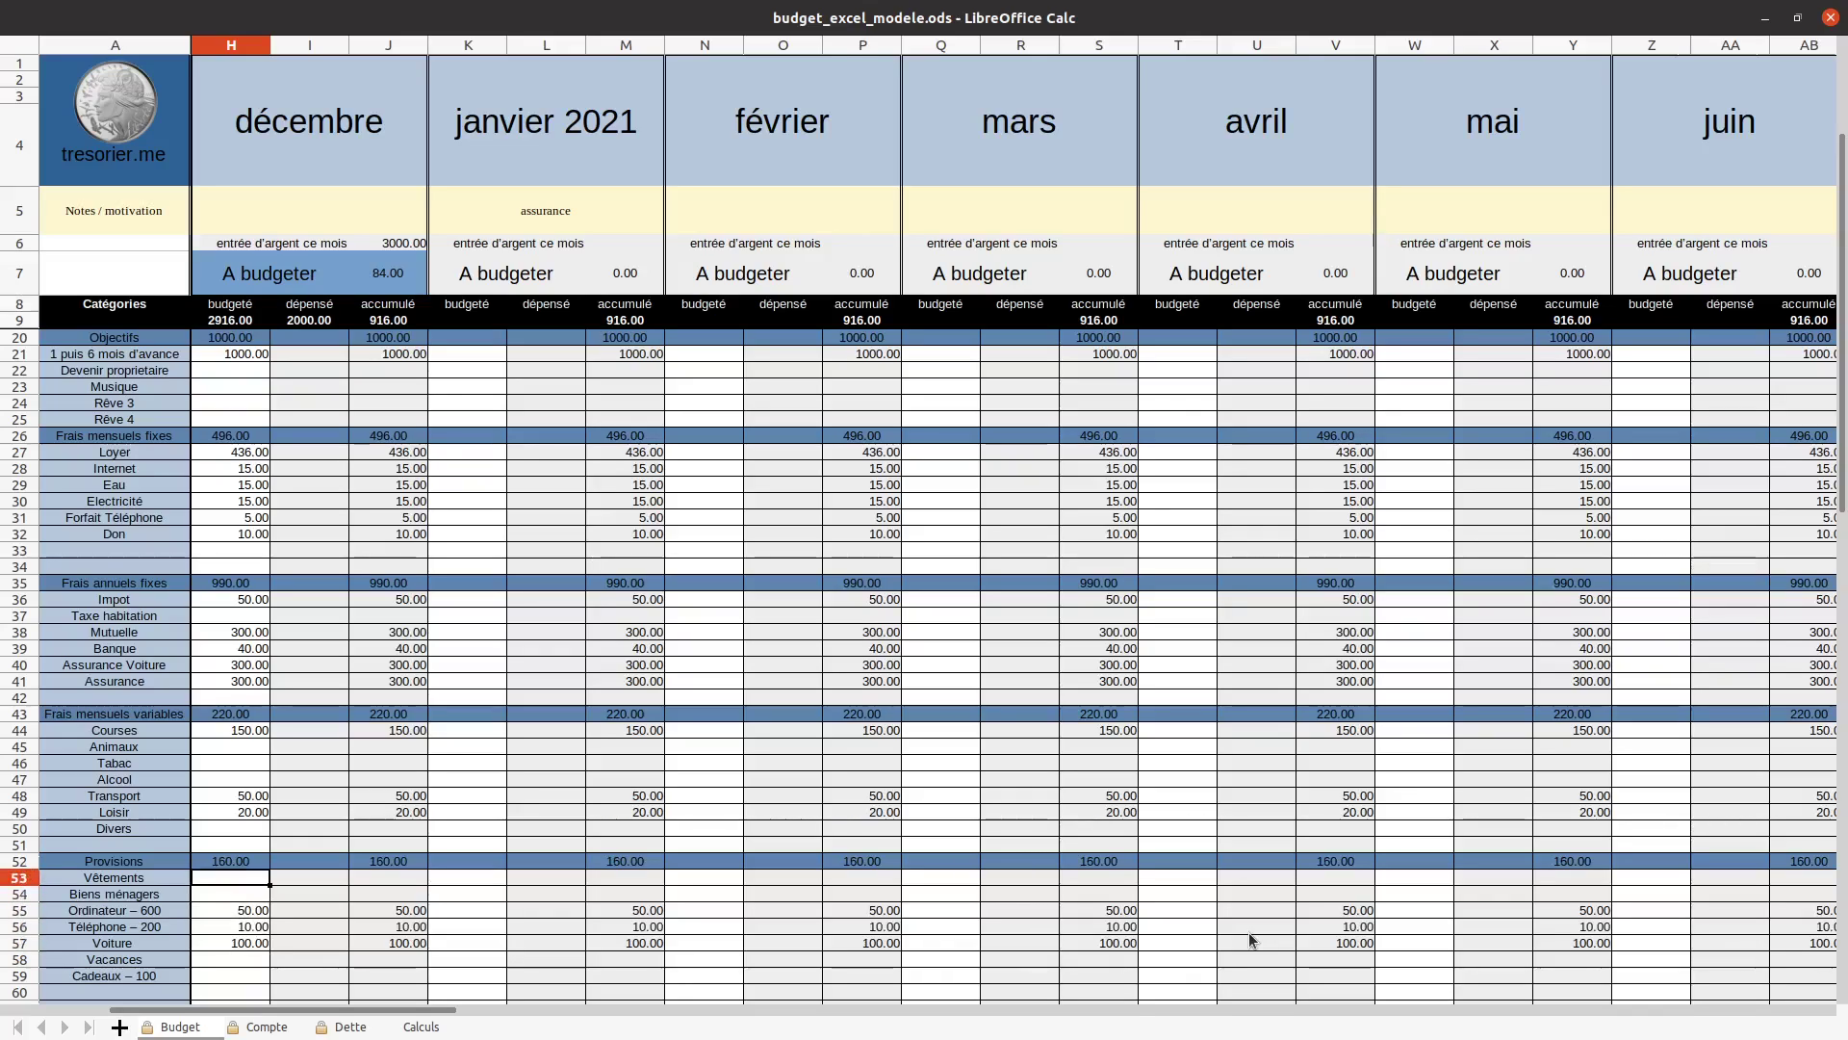
{"action": "type", "text": "10"}
{"action": "key", "text": "Return"}
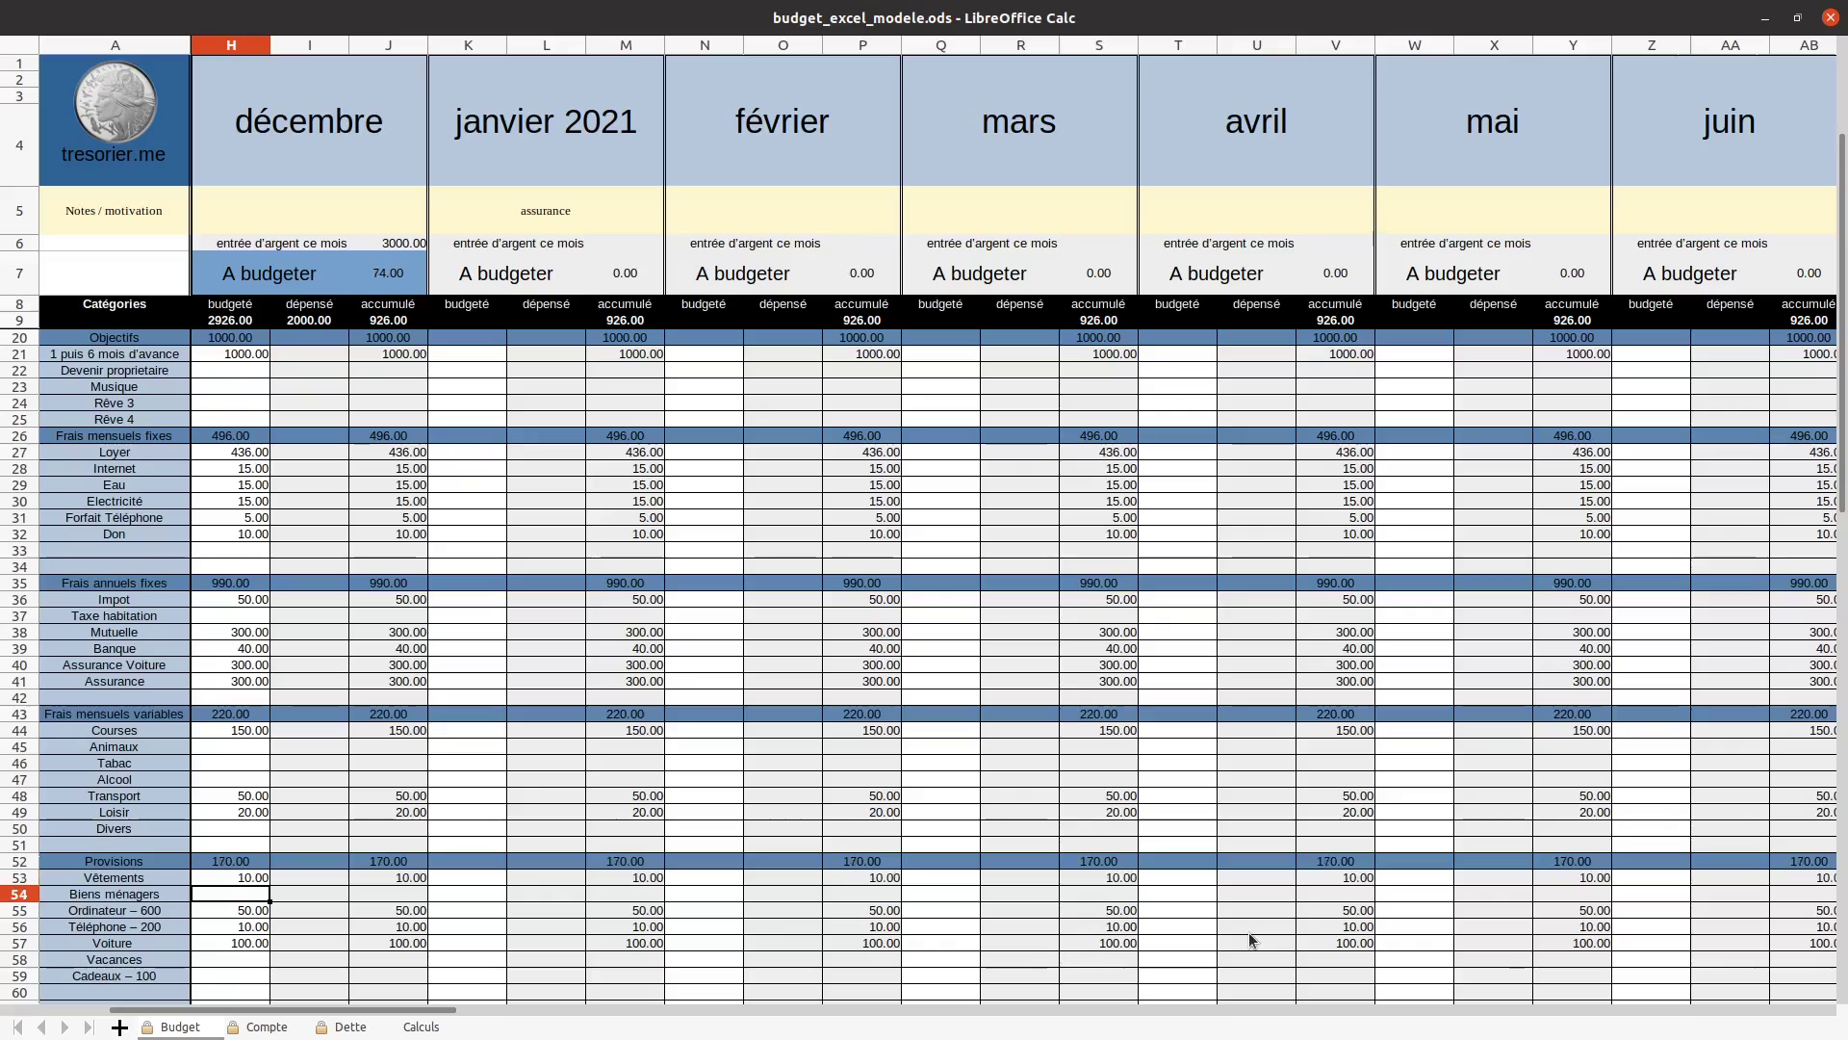
Set décembre's budgeted provision for Cadeaux – 100 to 50
{"action": "key", "text": "Down"}
{"action": "key", "text": "Down"}
{"action": "key", "text": "Down"}
{"action": "key", "text": "Down"}
{"action": "key", "text": "Down"}
{"action": "type", "text": "50"}
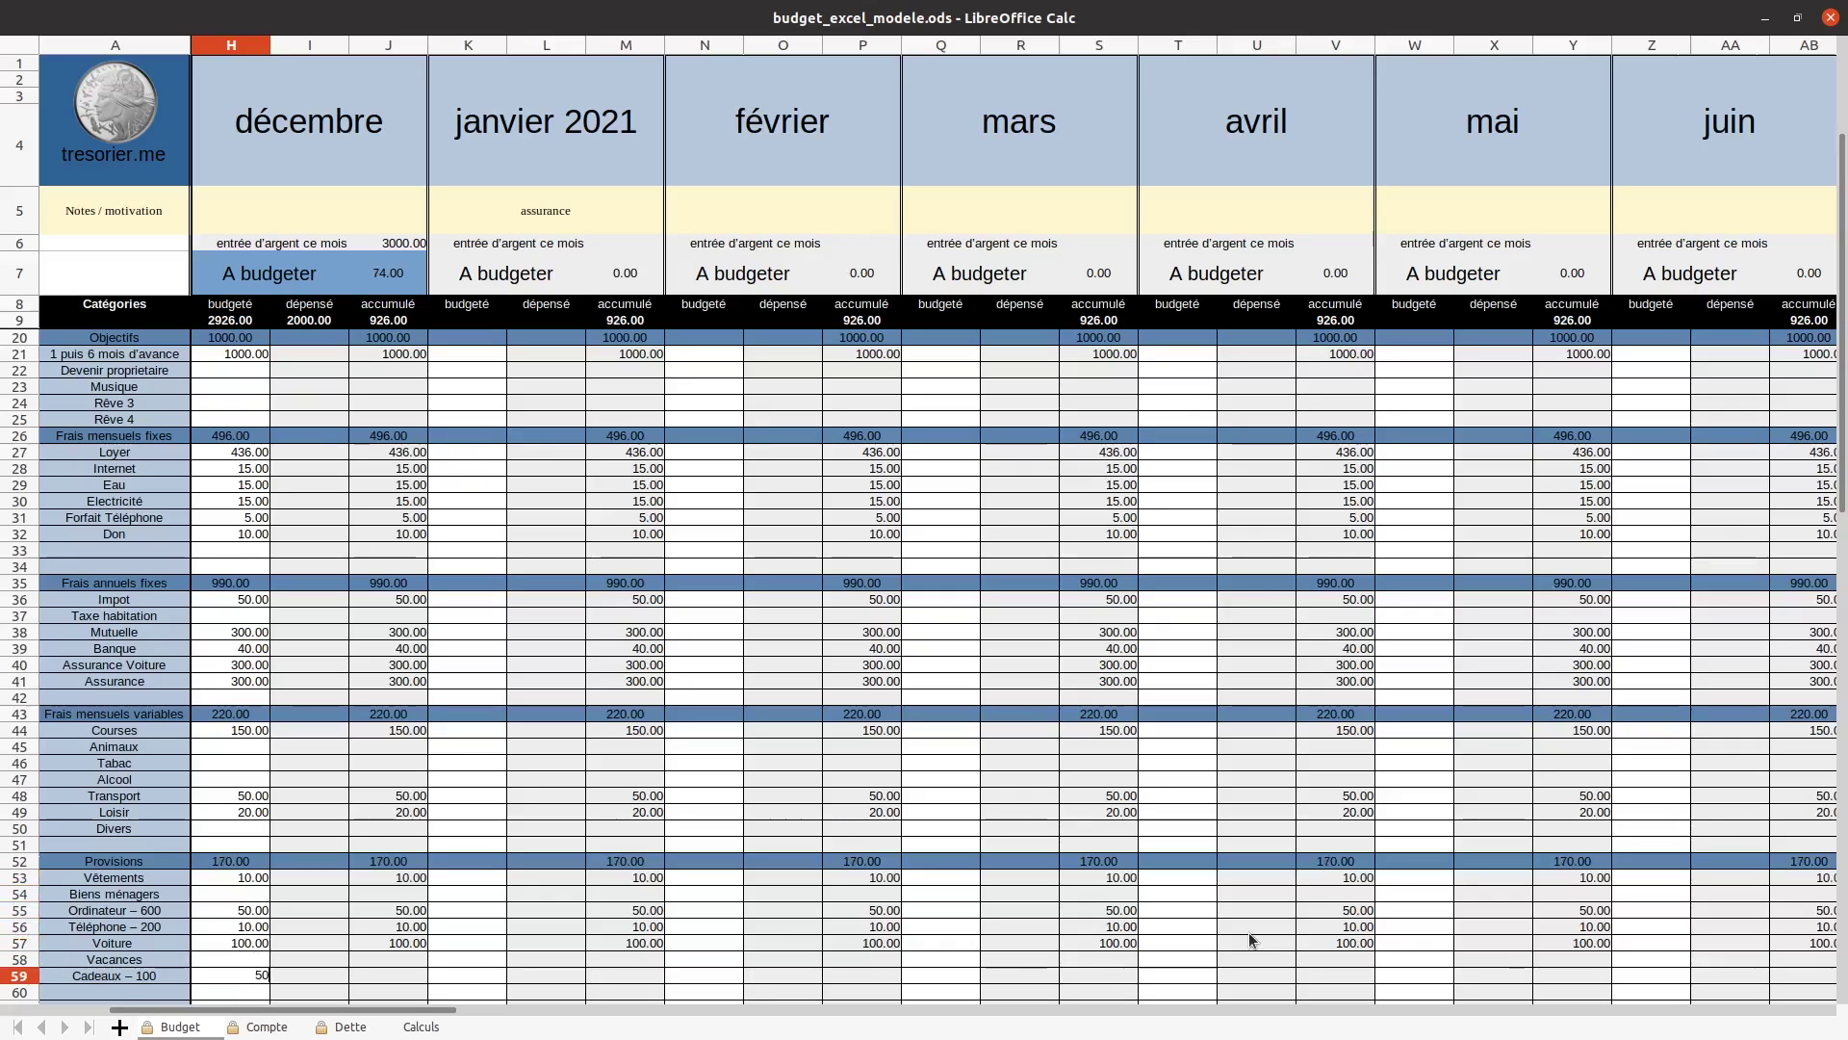
{"action": "key", "text": "Return"}
Under Objectifs, budget 10 for Devenir proprietaire and 14 for Musique in décembre
{"action": "key", "text": "Up"}
{"action": "key", "text": "Up"}
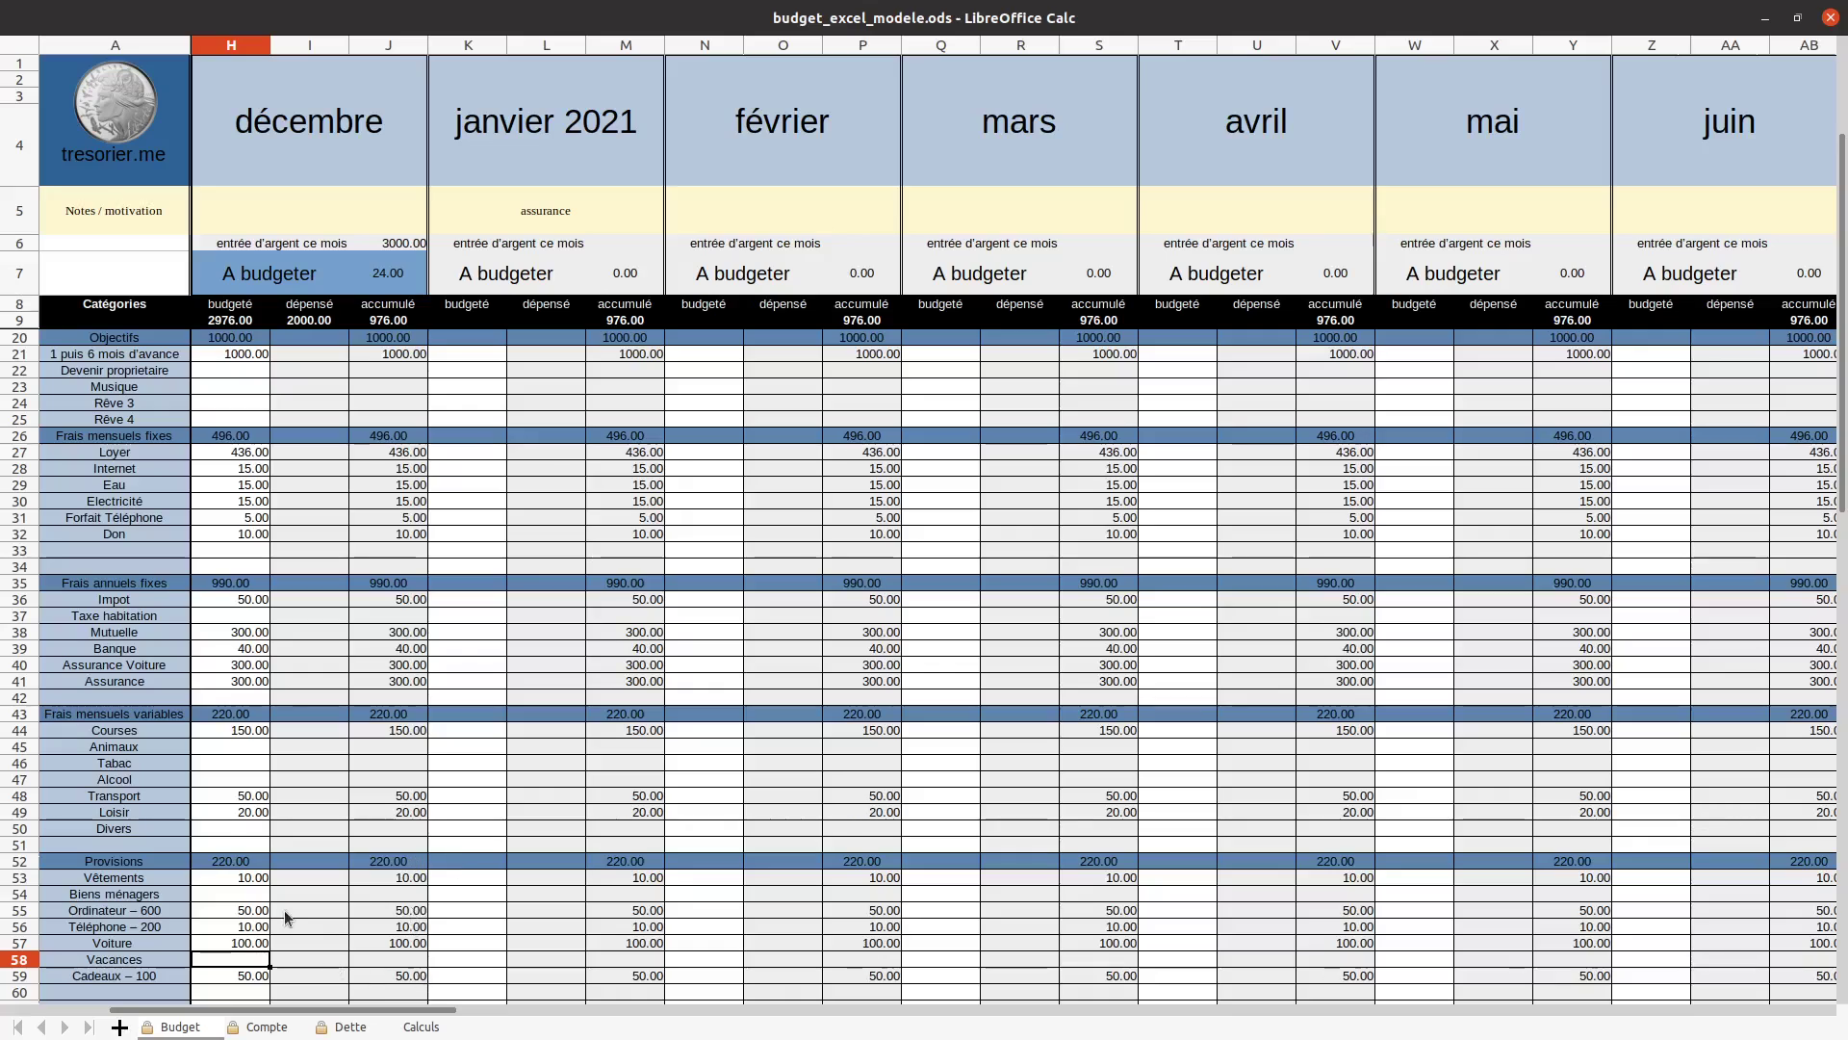
{"action": "scroll", "coordinate": [287, 843], "scroll_direction": "up", "scroll_amount": 4}
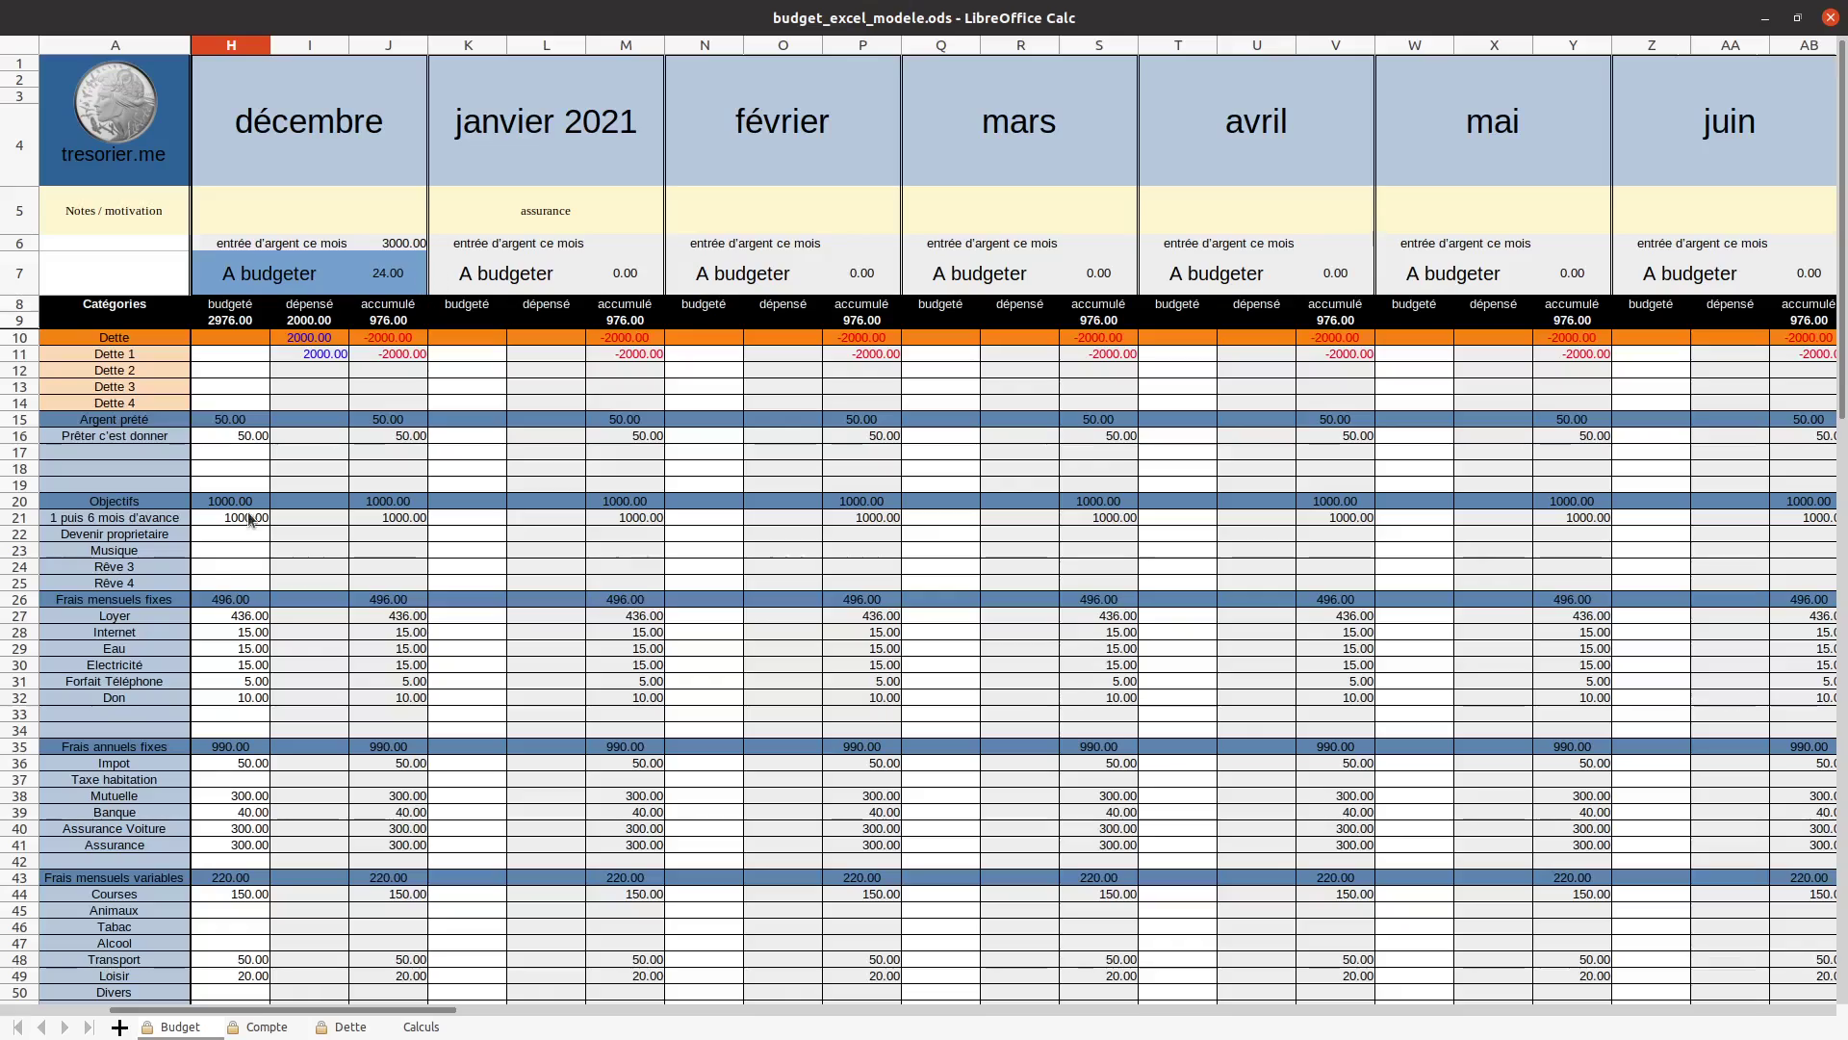
{"action": "left_click", "coordinate": [241, 538]}
{"action": "type", "text": "10"}
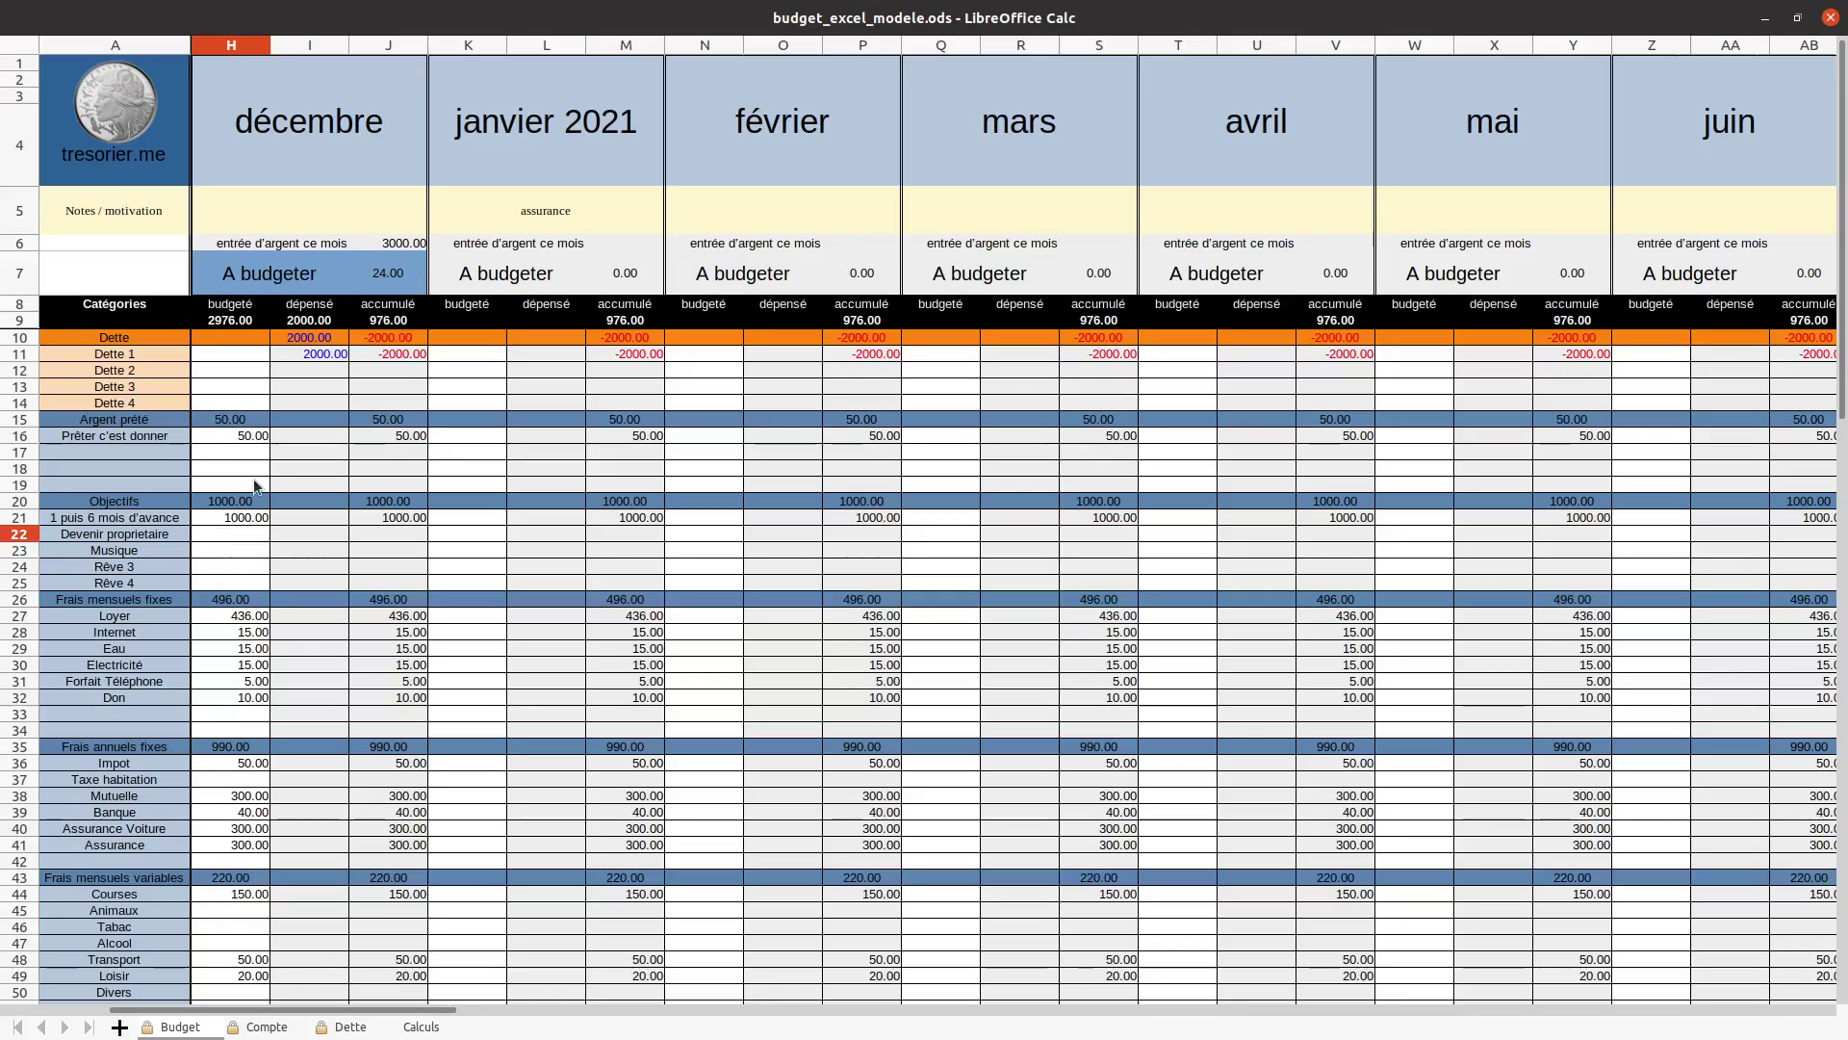
{"action": "key", "text": "Return"}
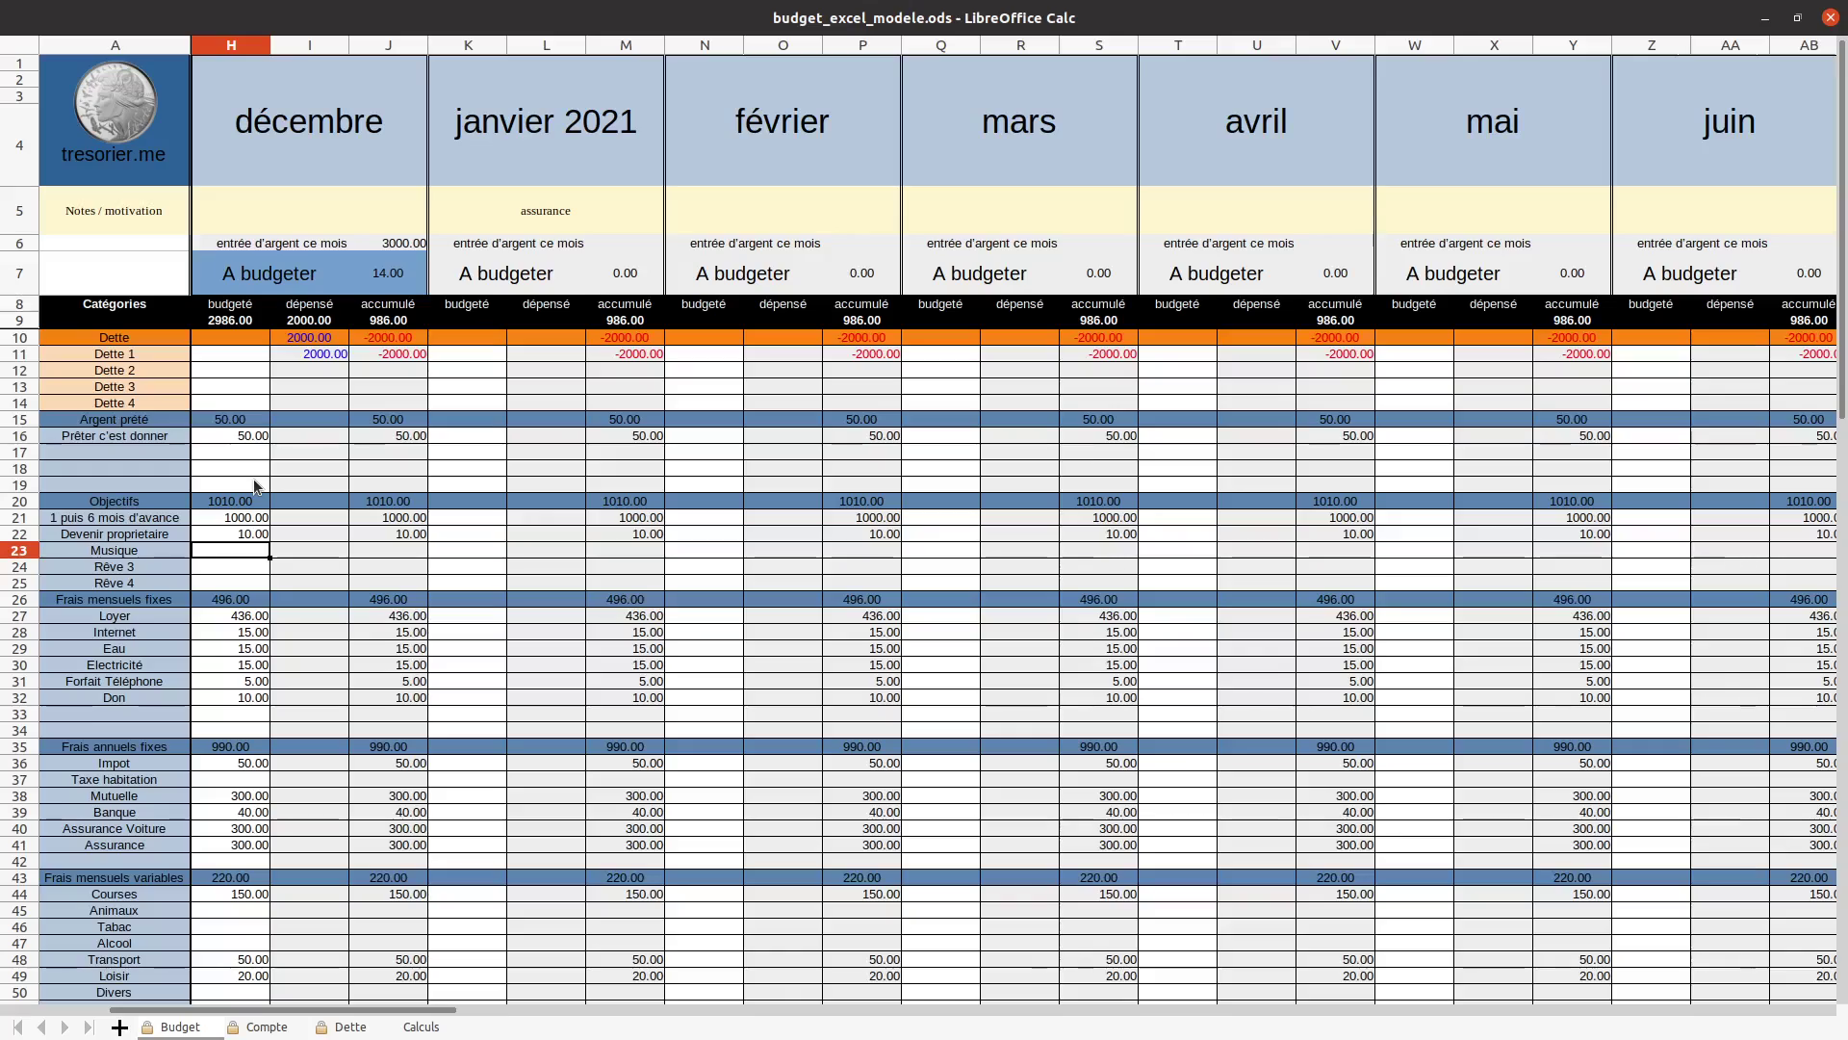
{"action": "type", "text": "14"}
{"action": "key", "text": "Return"}
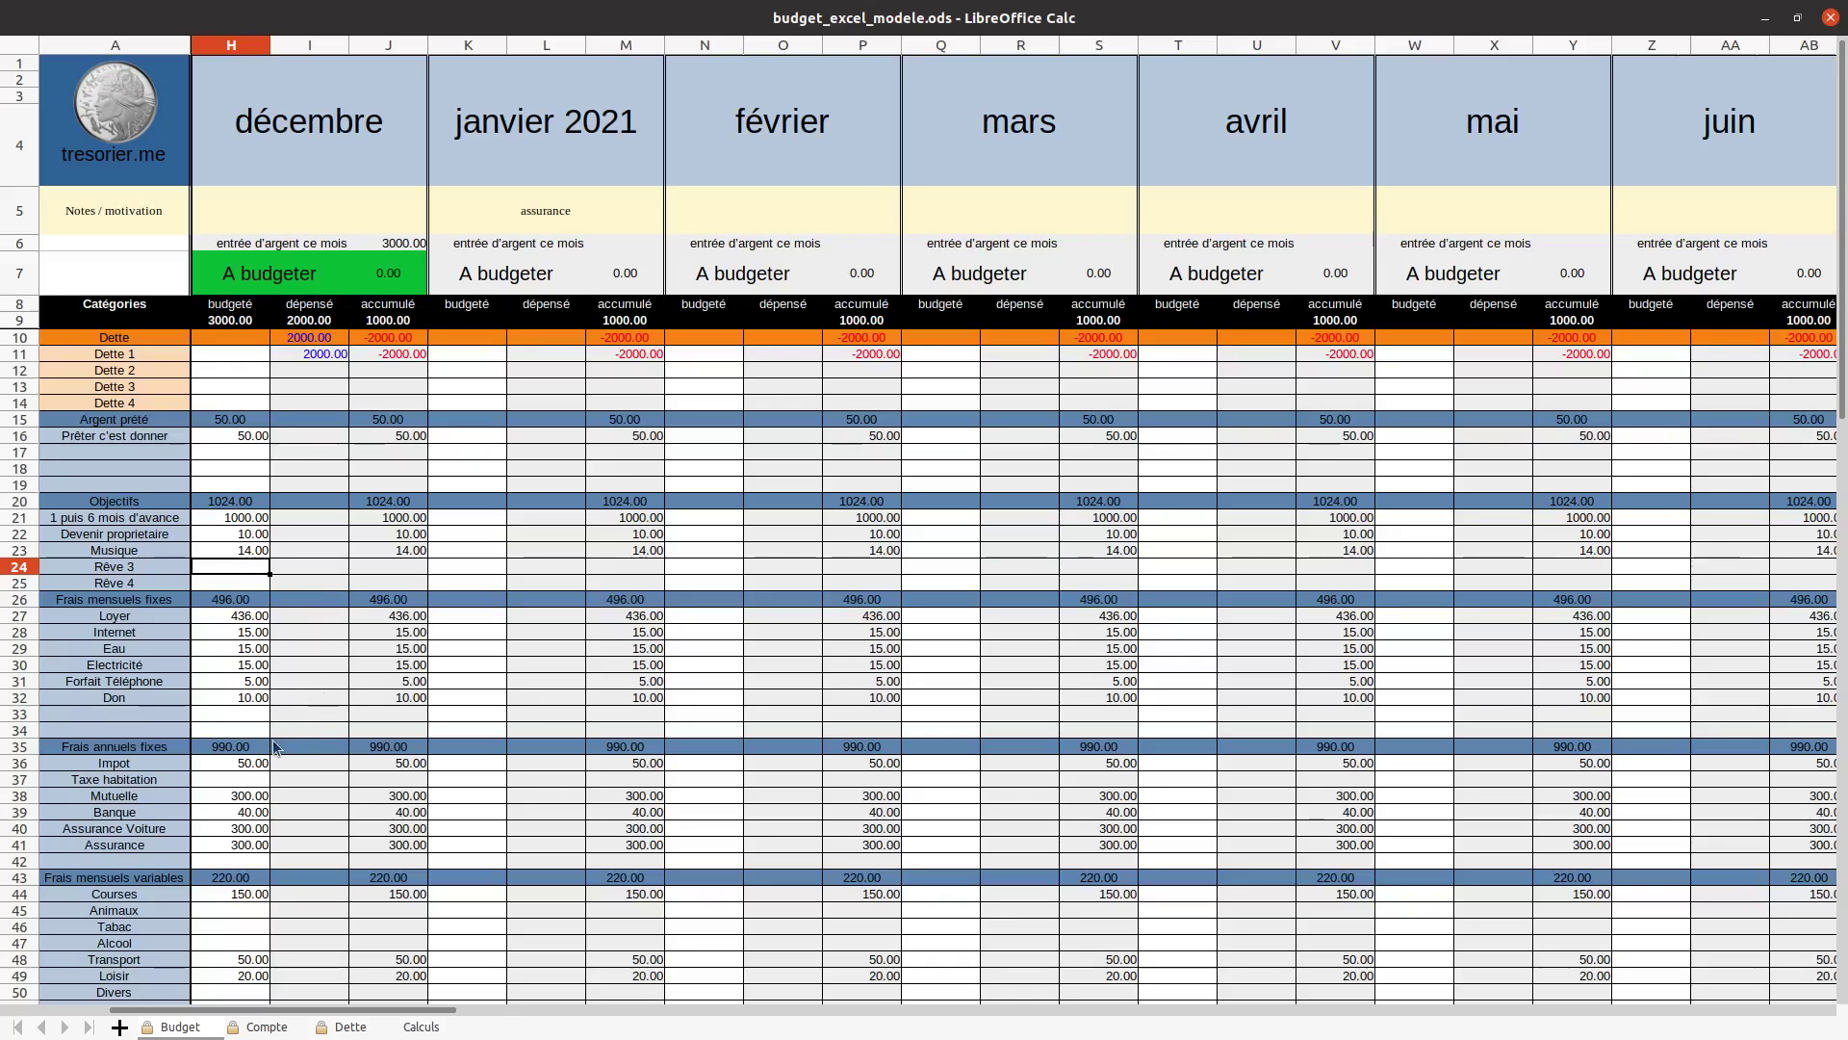
Change décembre's budgeted amount for Loisir to 30
{"action": "scroll", "coordinate": [260, 778], "scroll_direction": "down", "scroll_amount": 2}
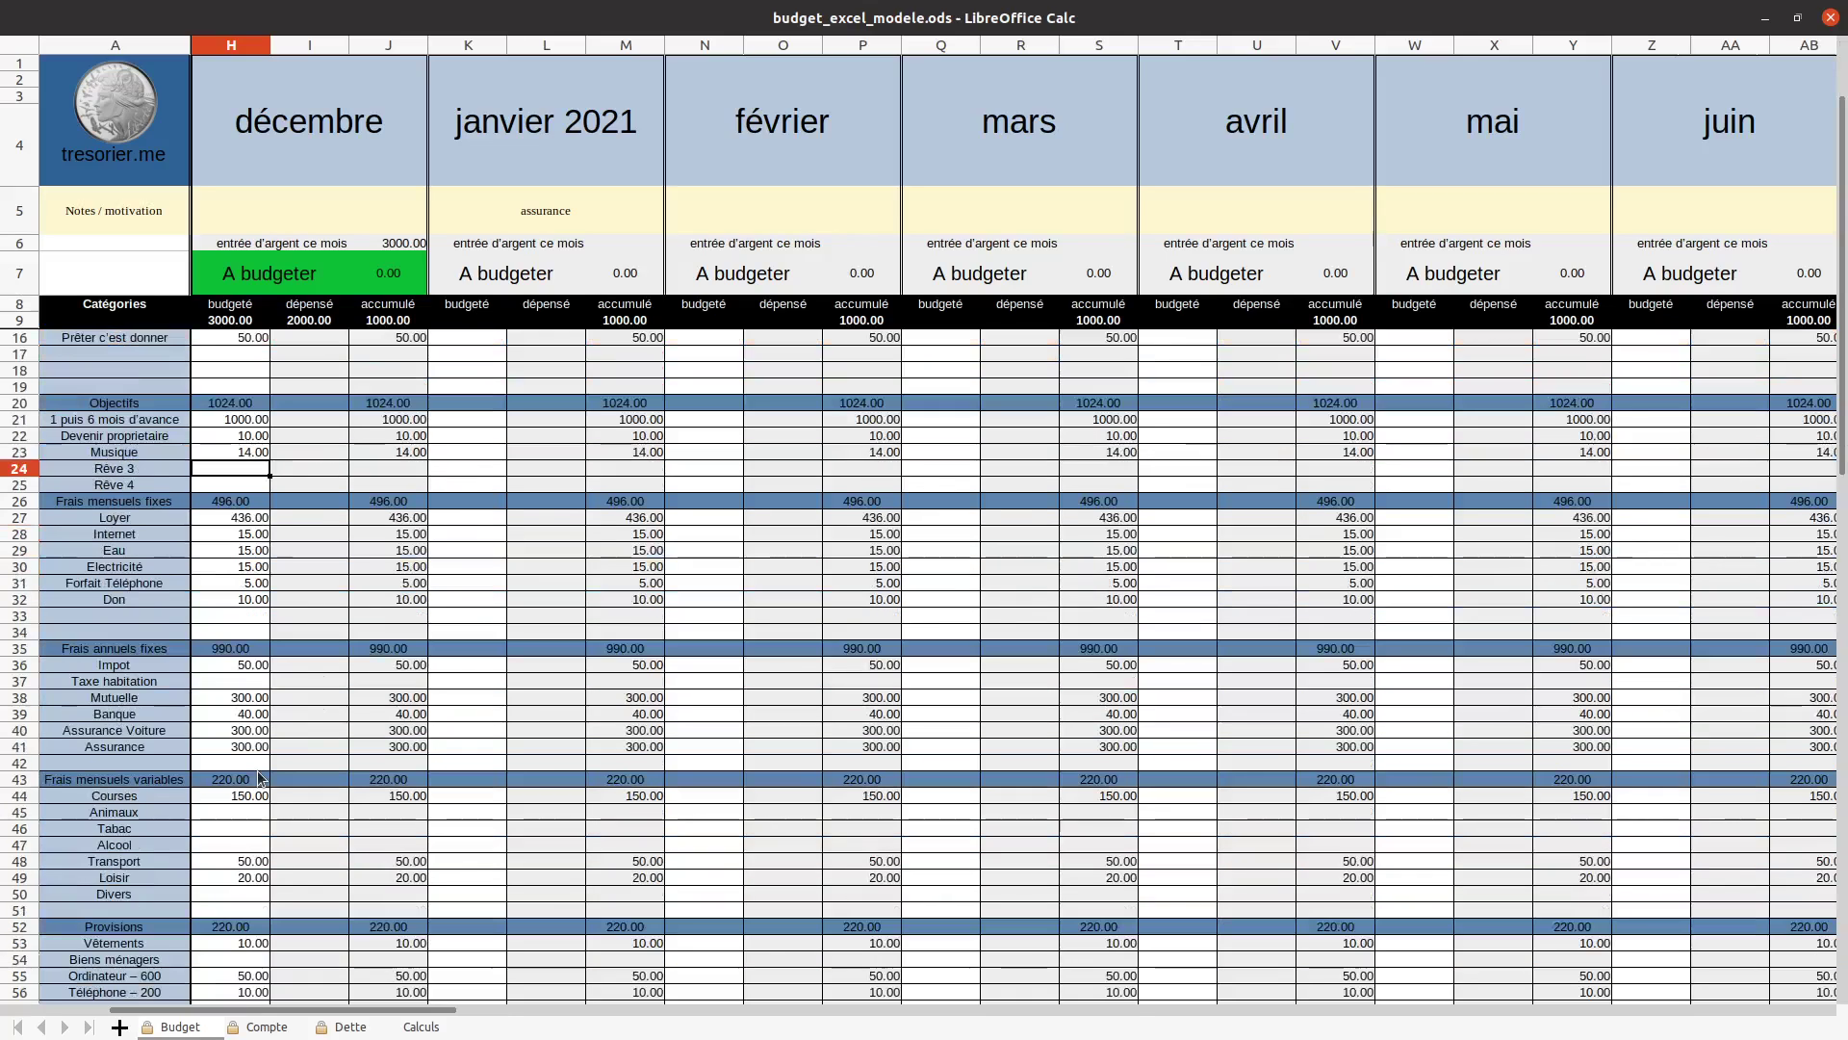
{"action": "double_click", "coordinate": [241, 876]}
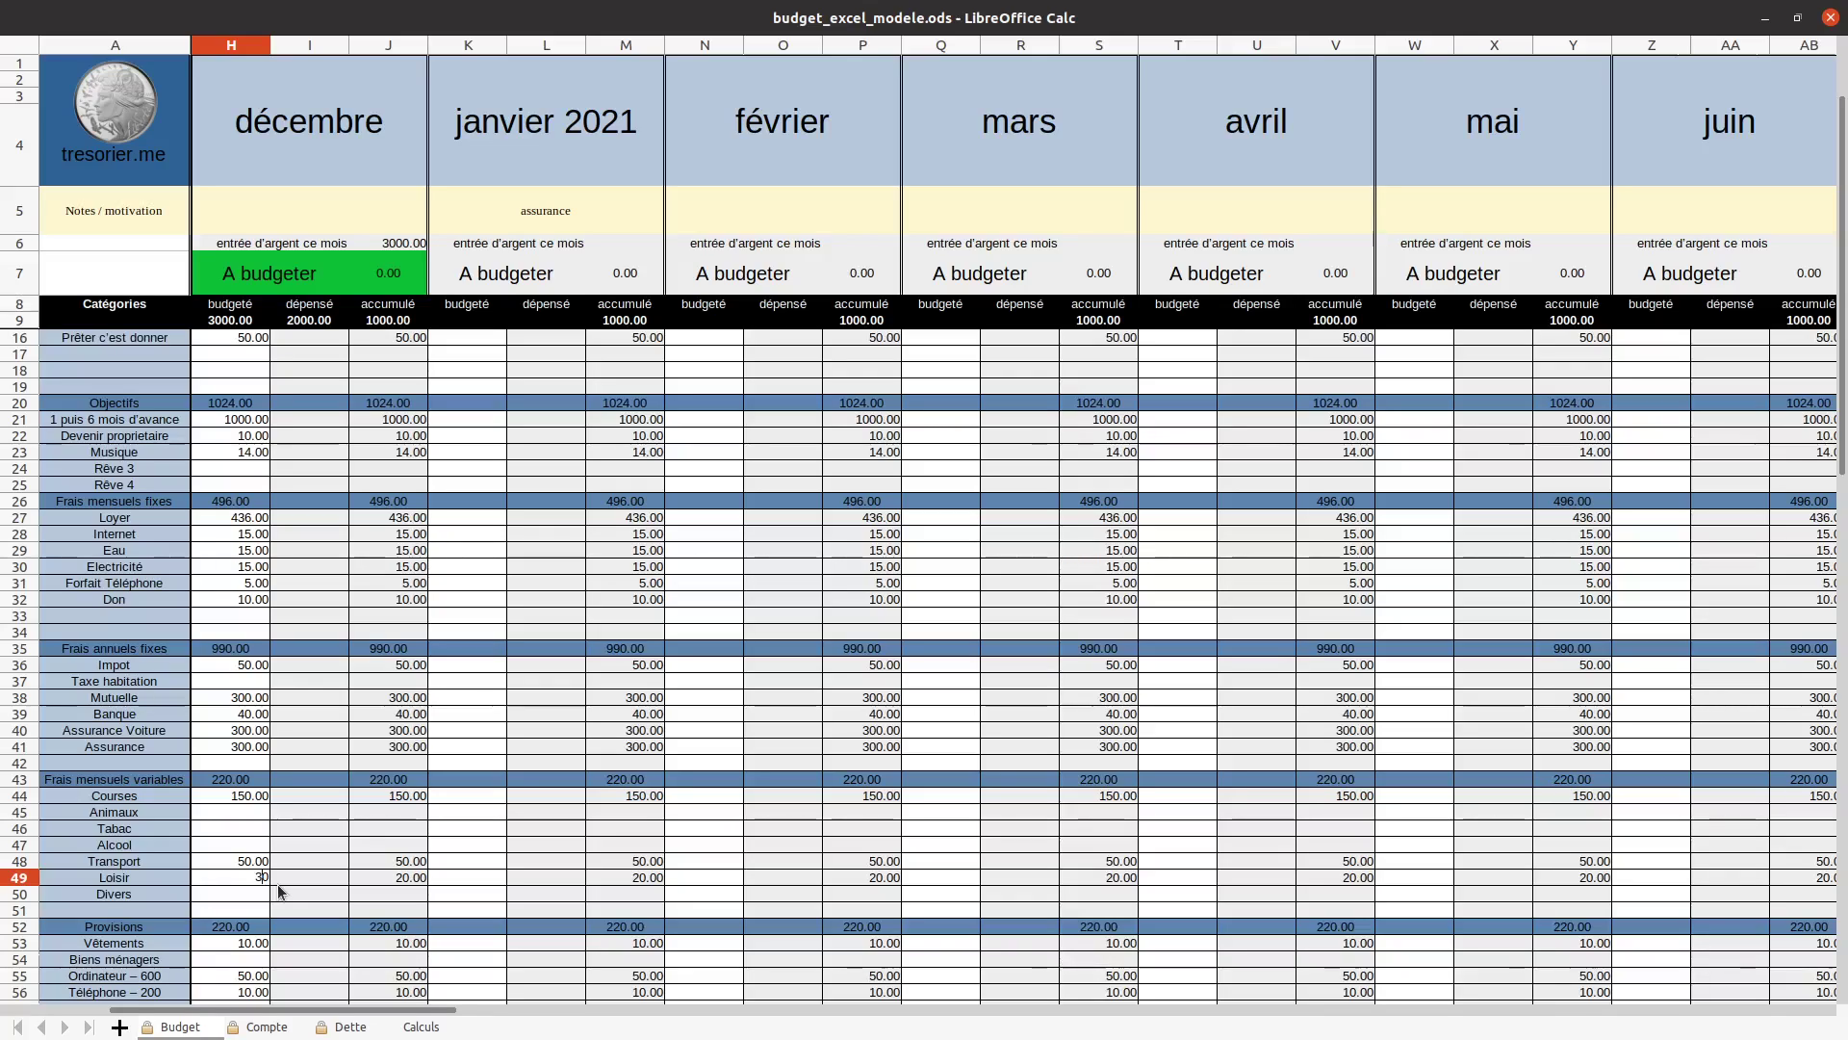
{"action": "key", "text": "BackSpace"}
{"action": "key", "text": "BackSpace"}
{"action": "type", "text": "30"}
{"action": "key", "text": "Return"}
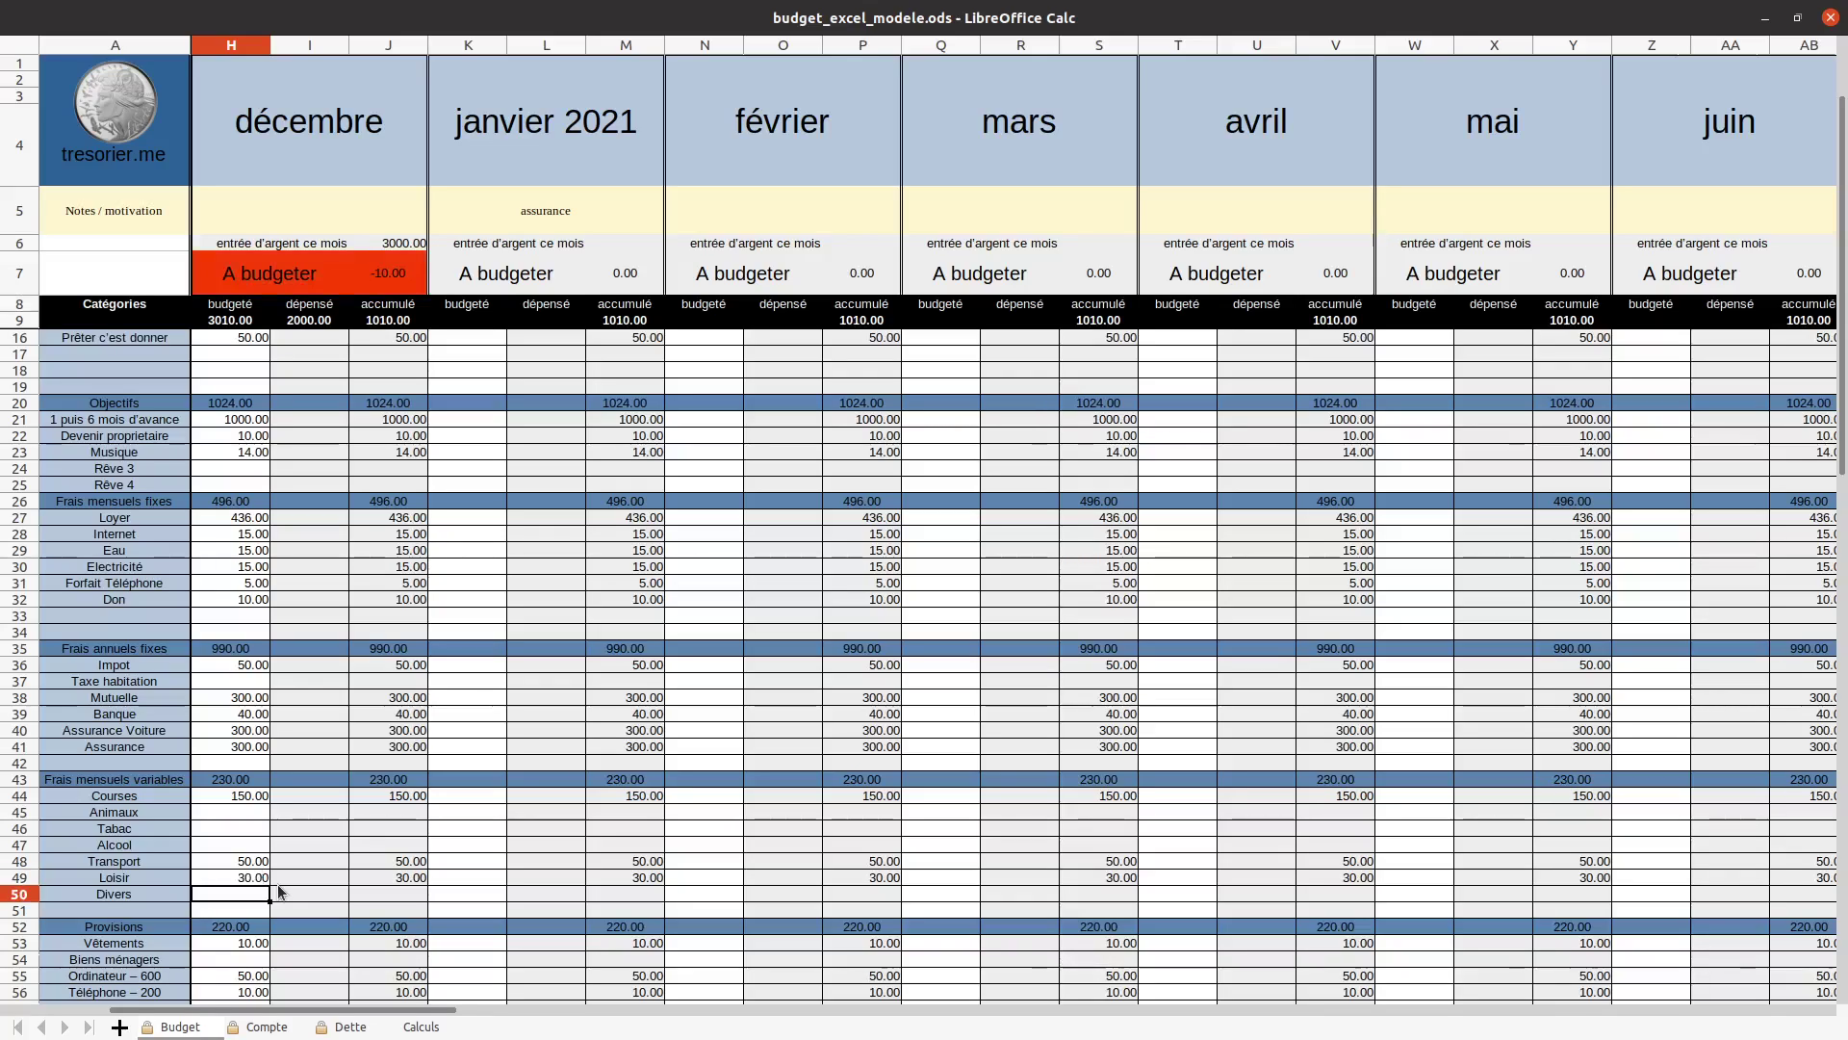
Save the budget spreadsheet and review décembre's allocations from 1 puis 6 mois d'avance down to Provisions
{"action": "left_click", "coordinate": [228, 884]}
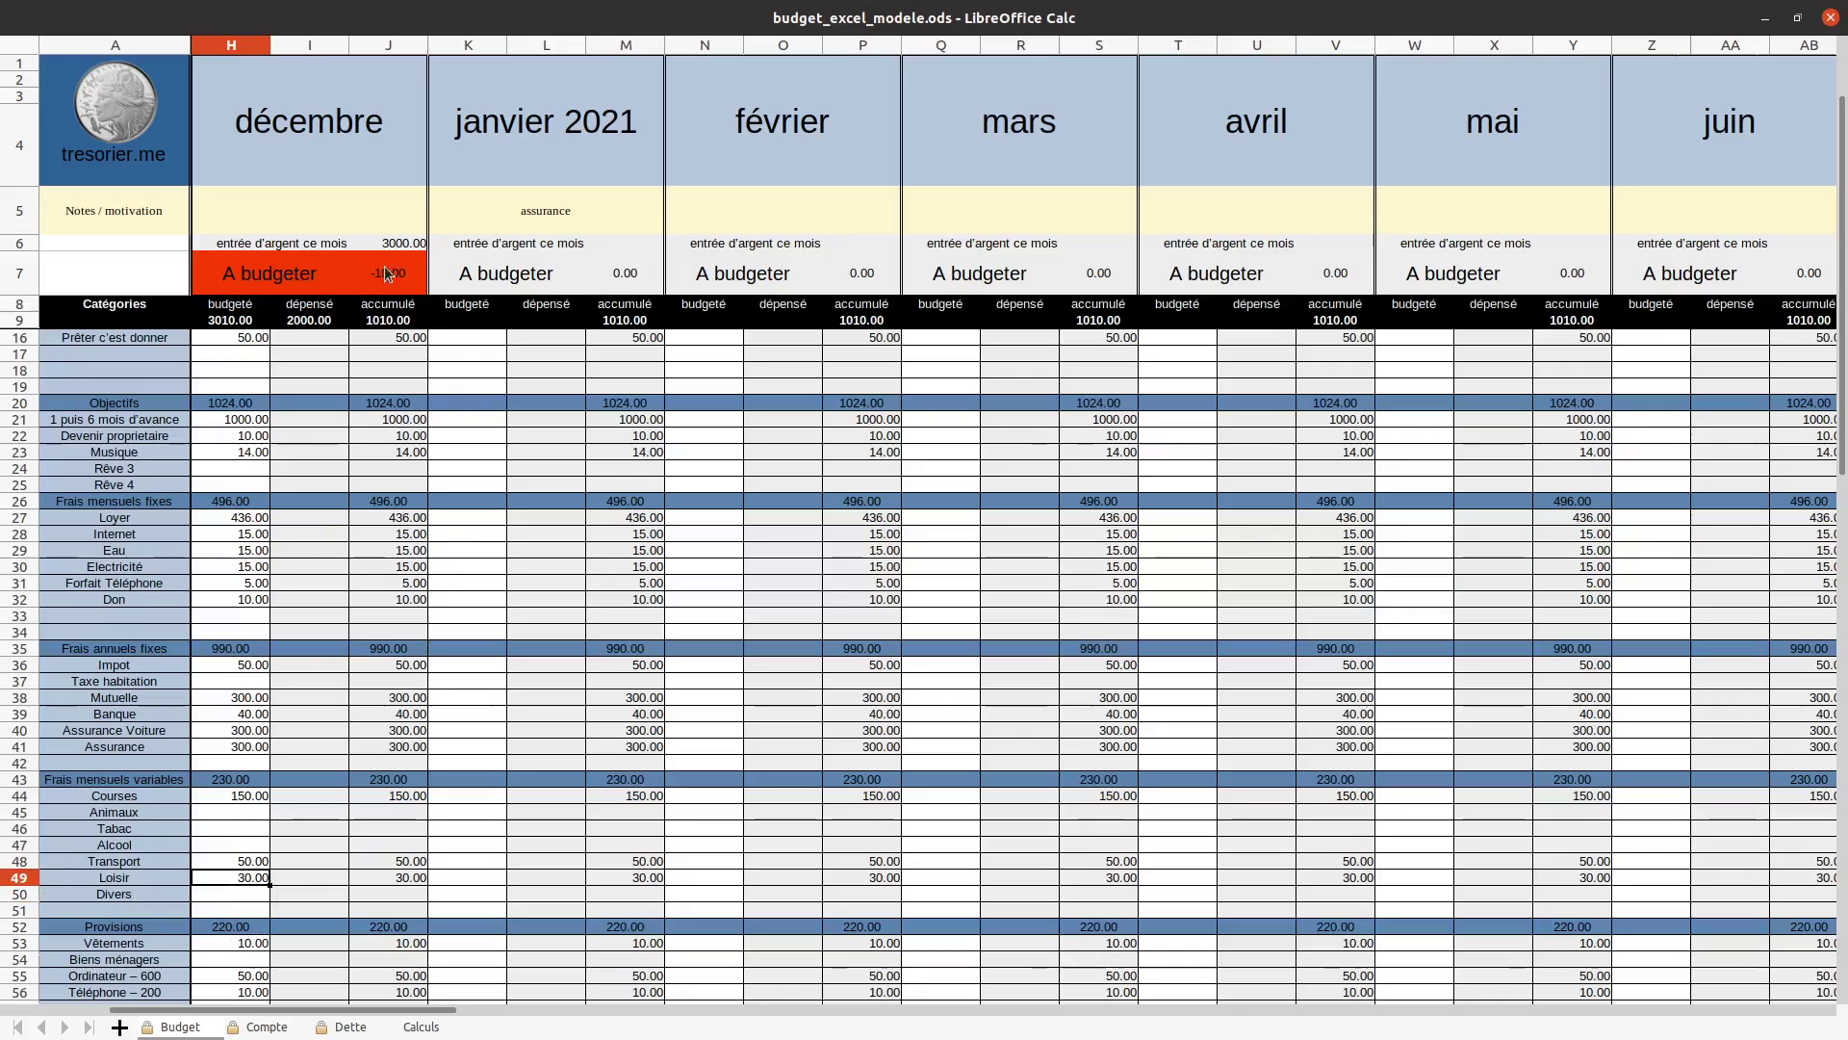
{"action": "scroll", "coordinate": [275, 847], "scroll_direction": "down", "scroll_amount": 1}
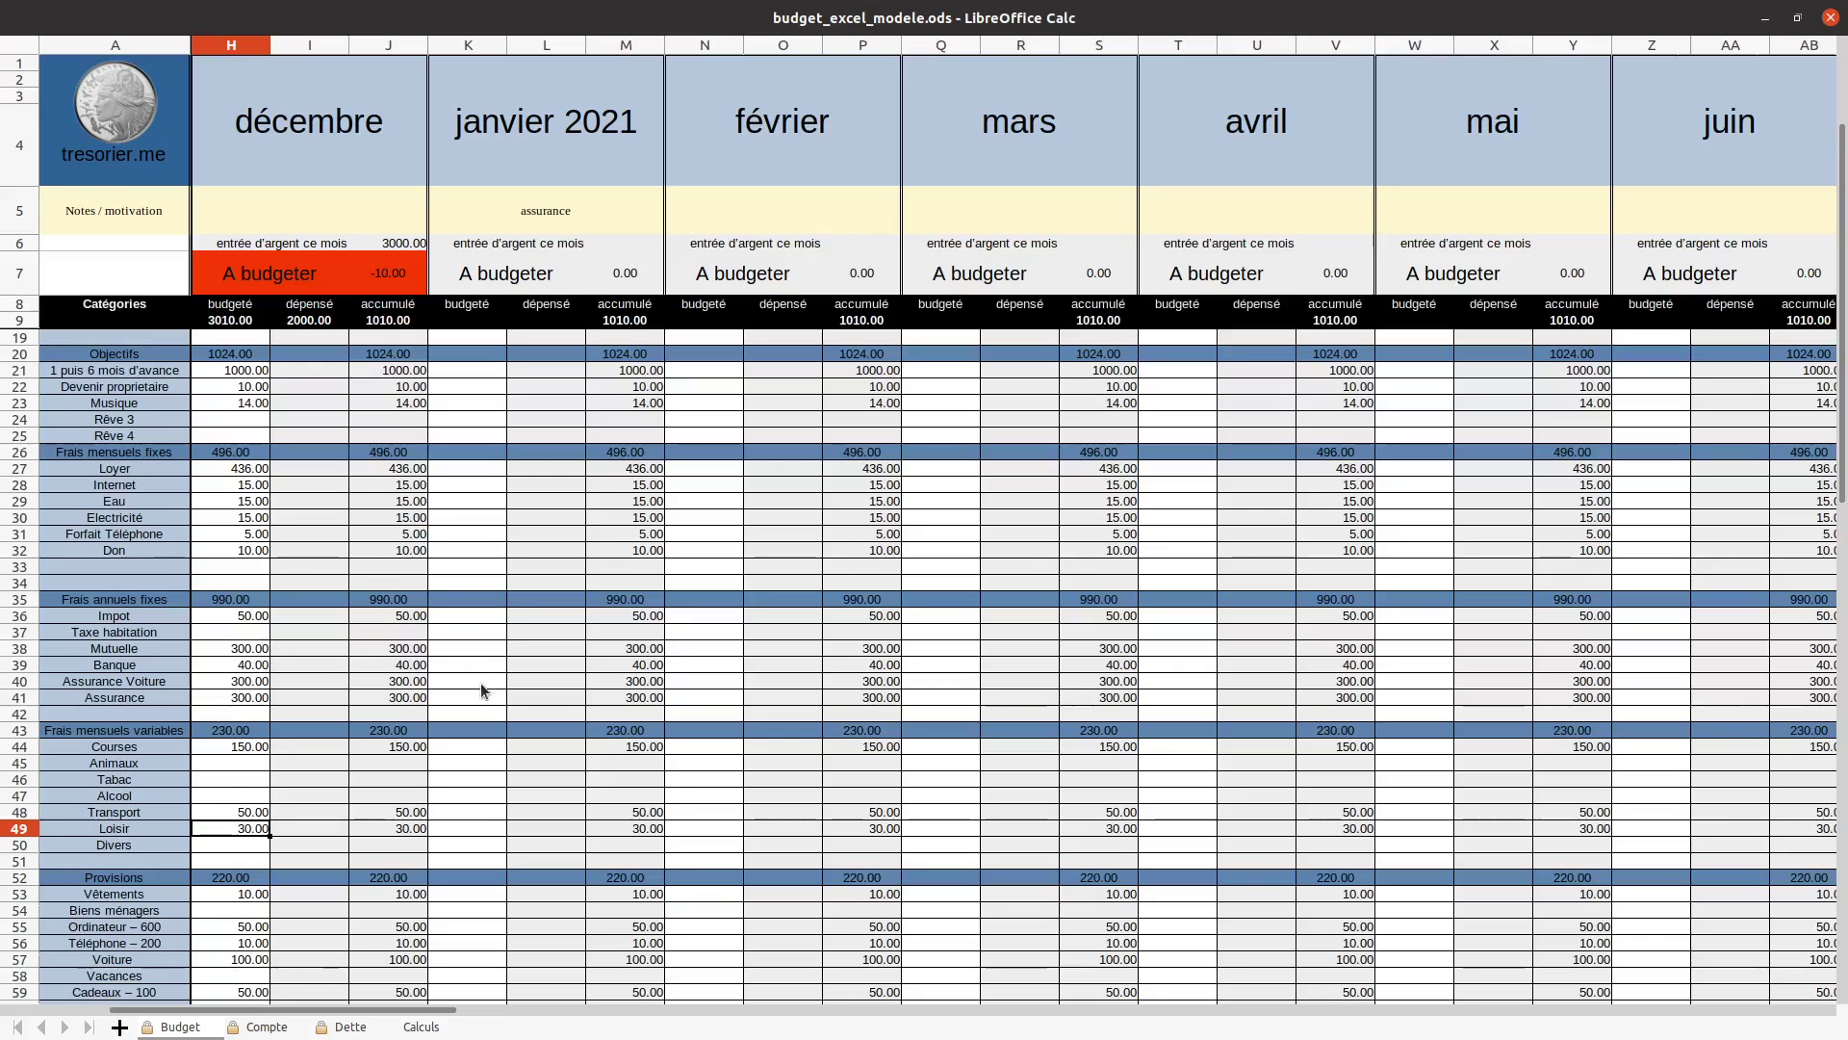
{"action": "scroll", "coordinate": [481, 683], "scroll_direction": "up", "scroll_amount": 2}
{"action": "key", "text": "ctrl+s"}
{"action": "left_click", "coordinate": [253, 471]}
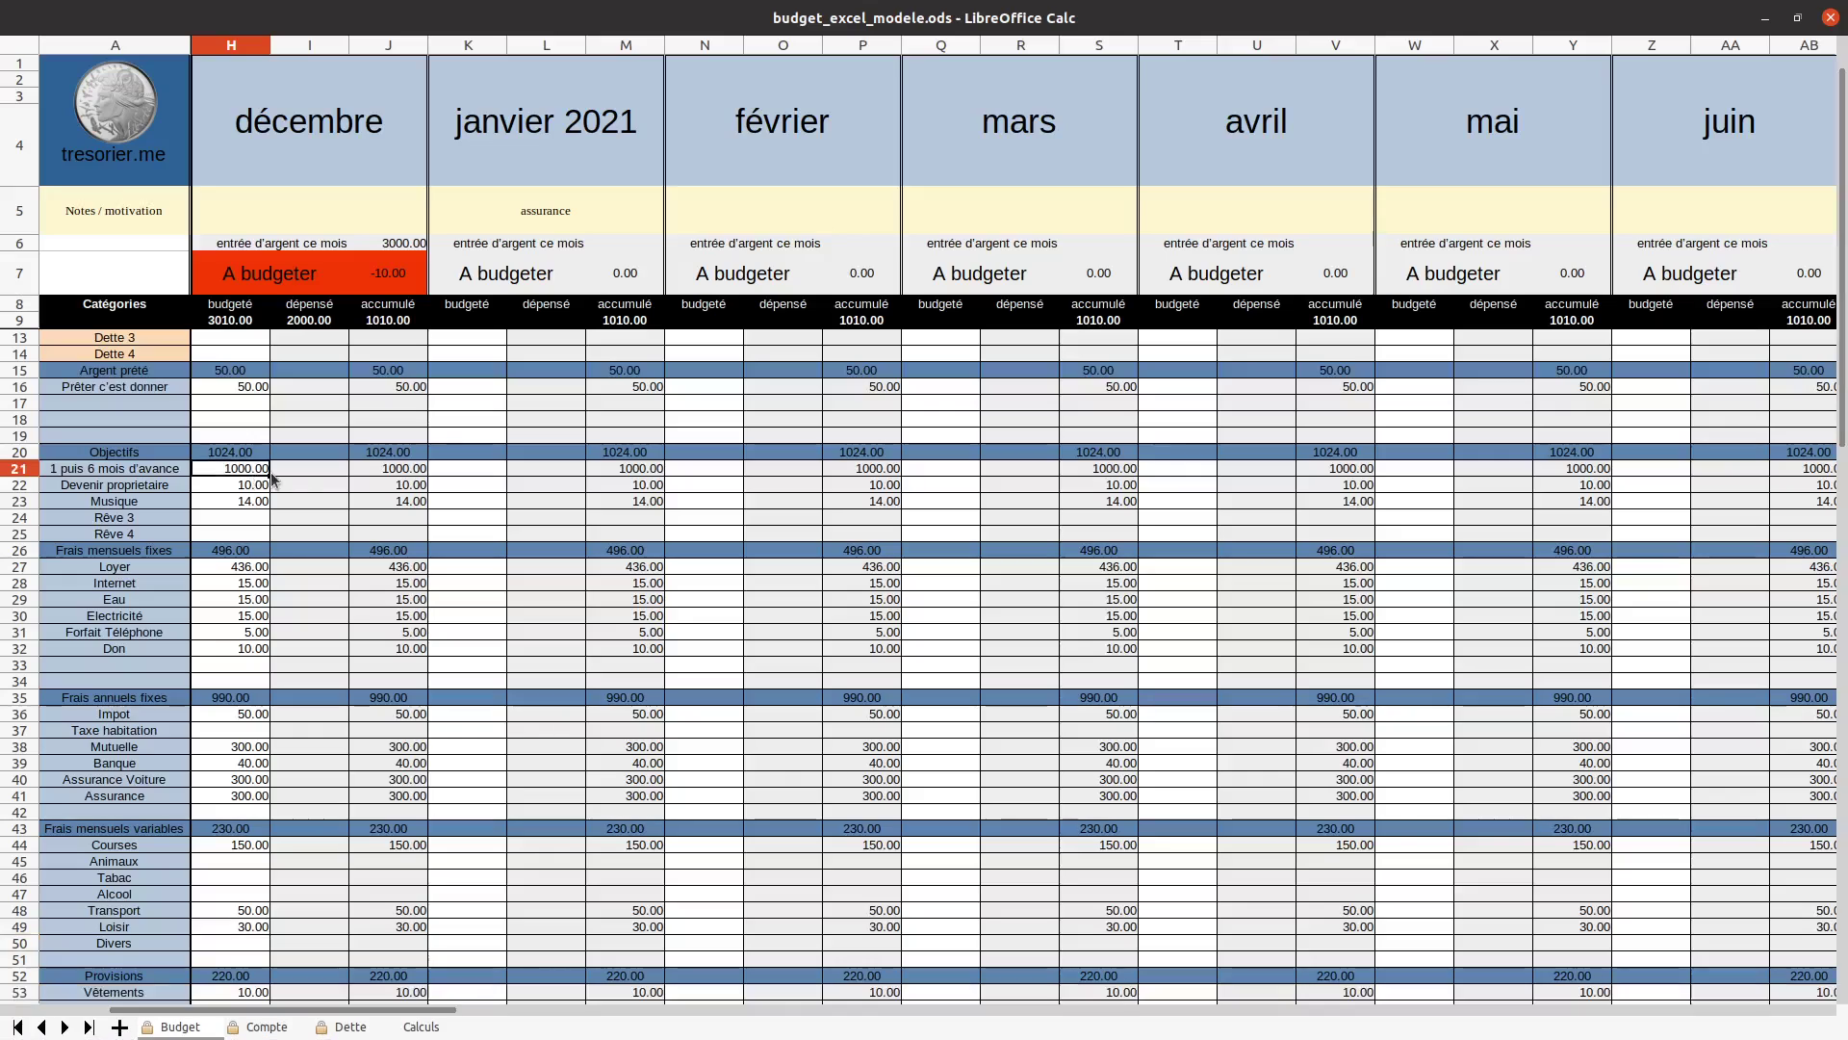
{"action": "scroll", "coordinate": [297, 553], "scroll_direction": "down", "scroll_amount": 4}
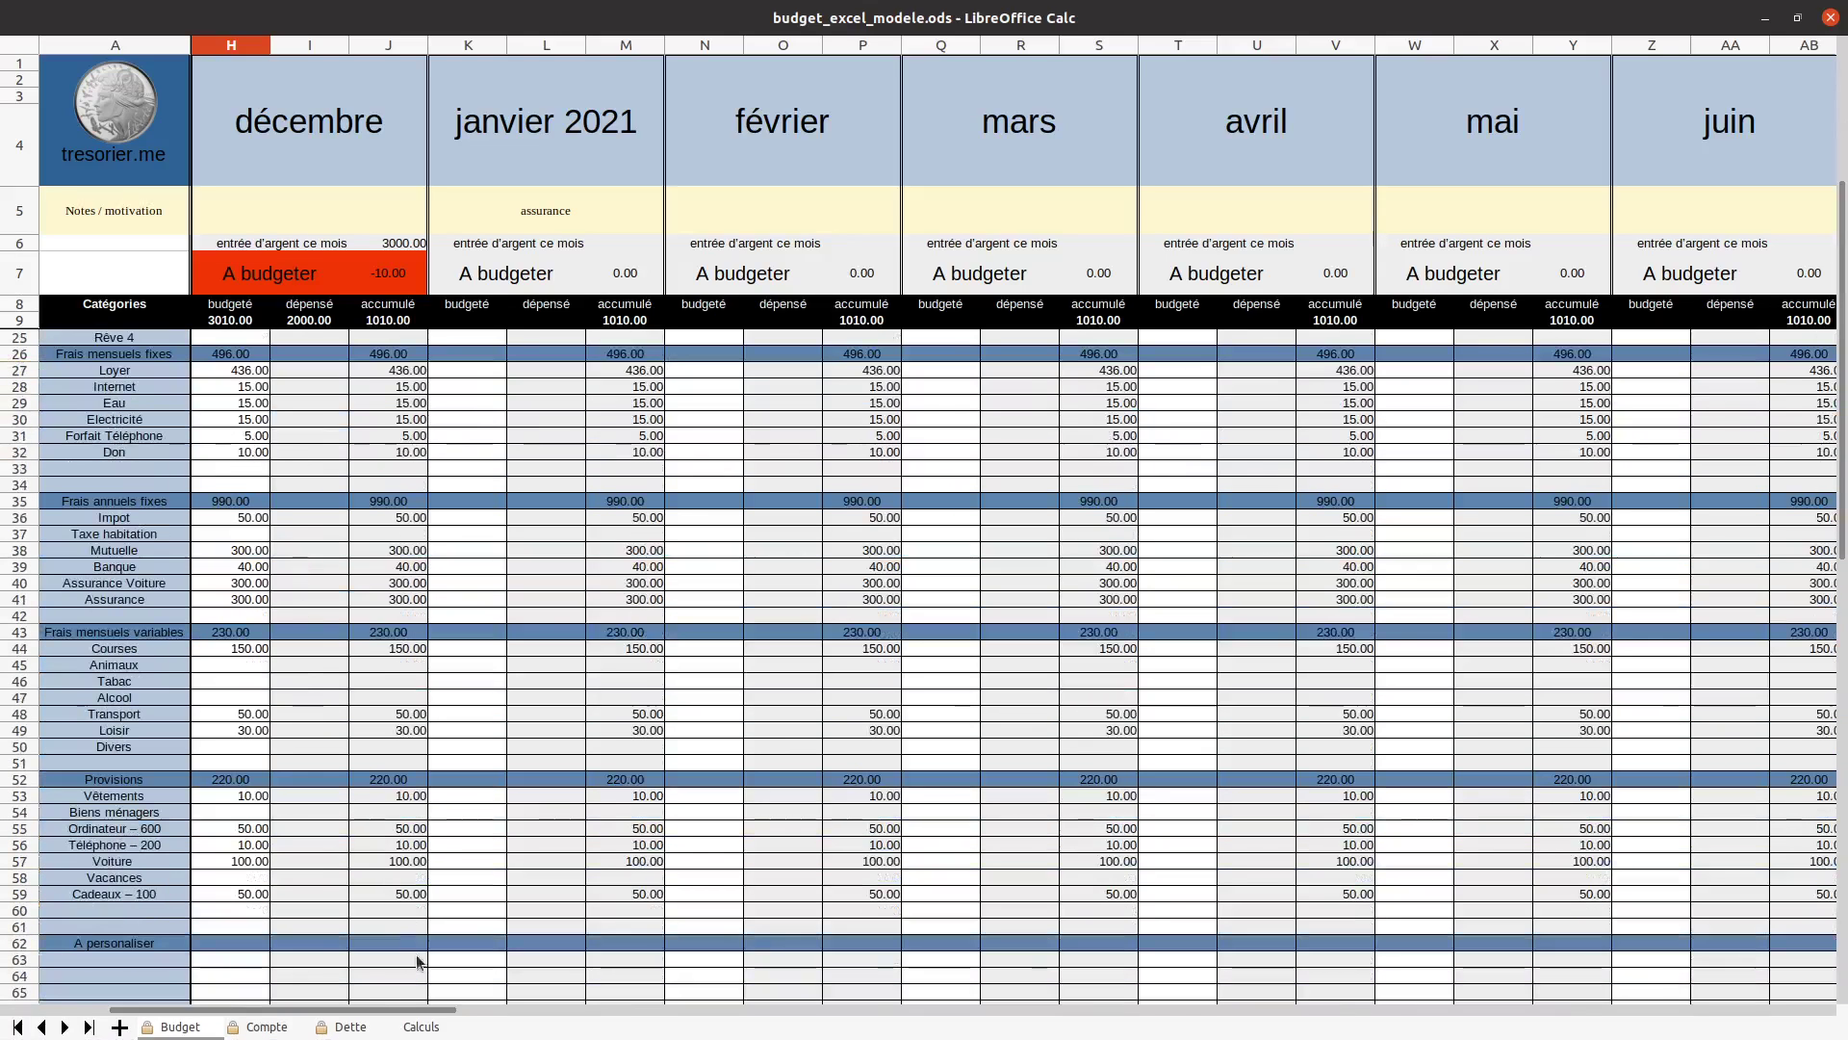
Remove décembre's budgeted amount for Vêtements under Provisions
{"action": "double_click", "coordinate": [255, 796]}
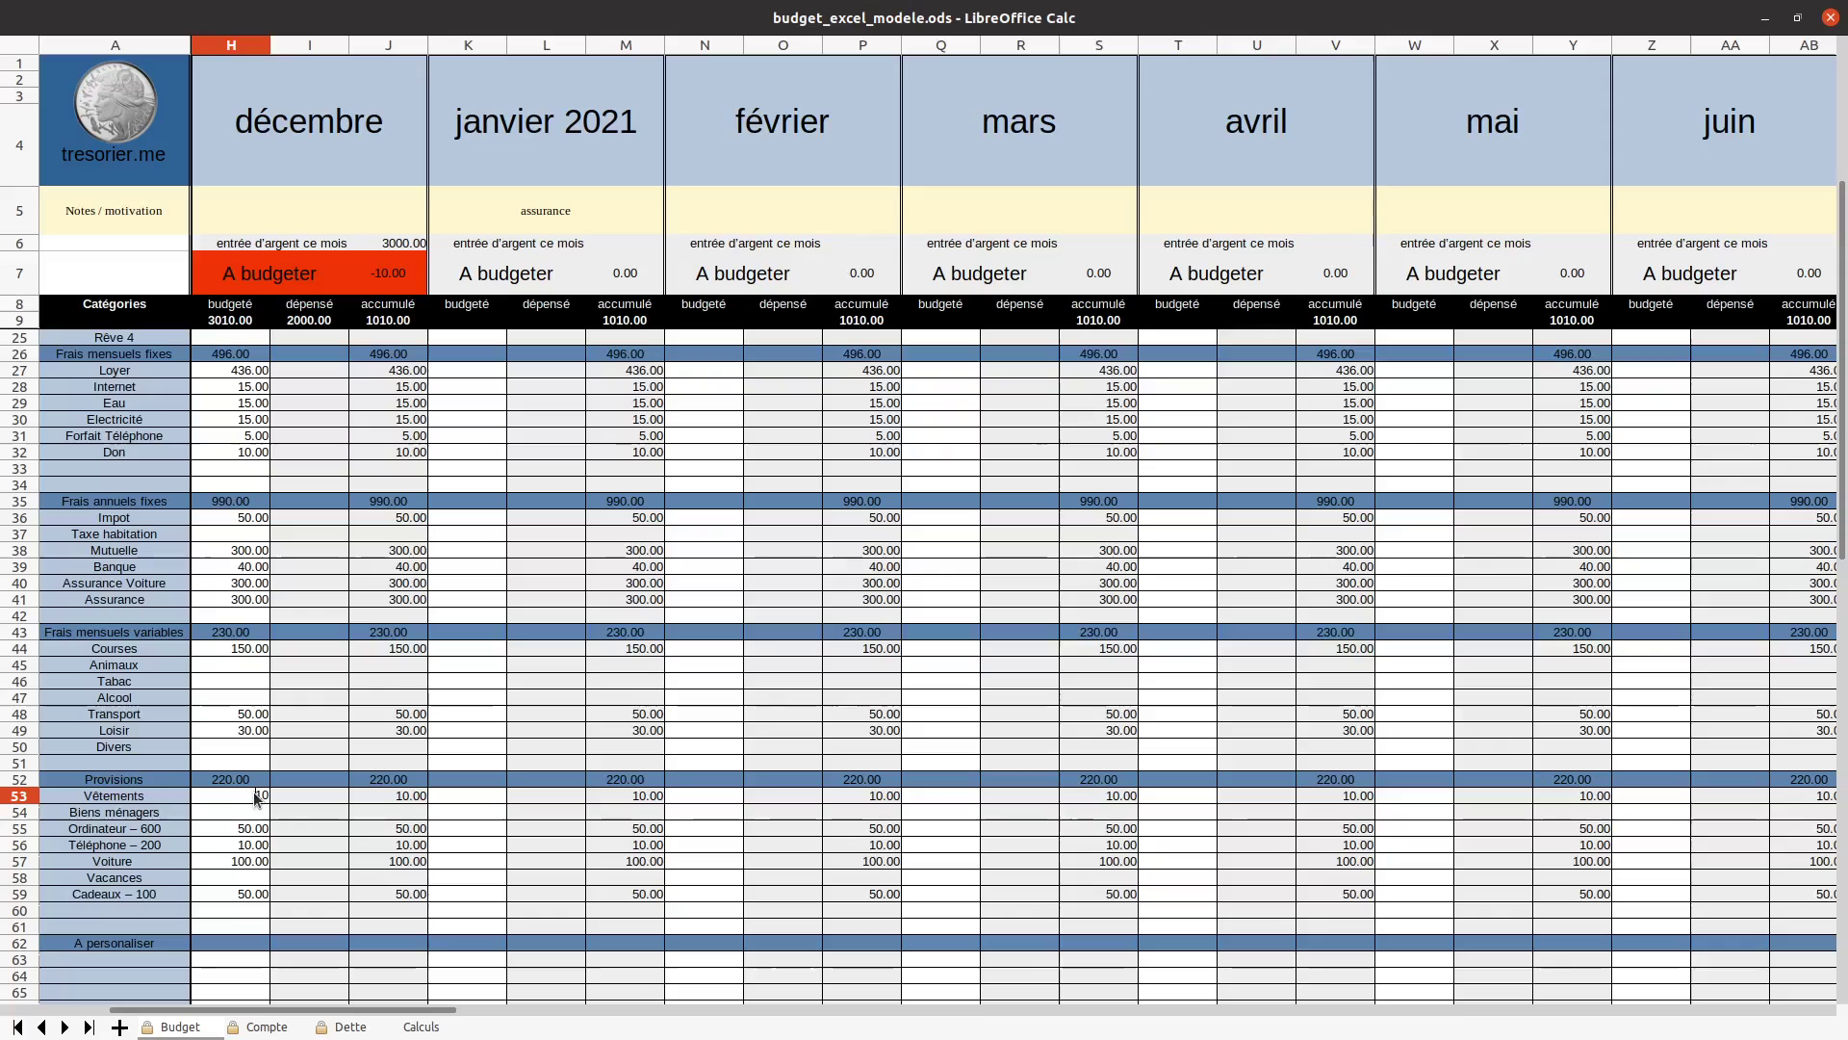
{"action": "key", "text": "Return"}
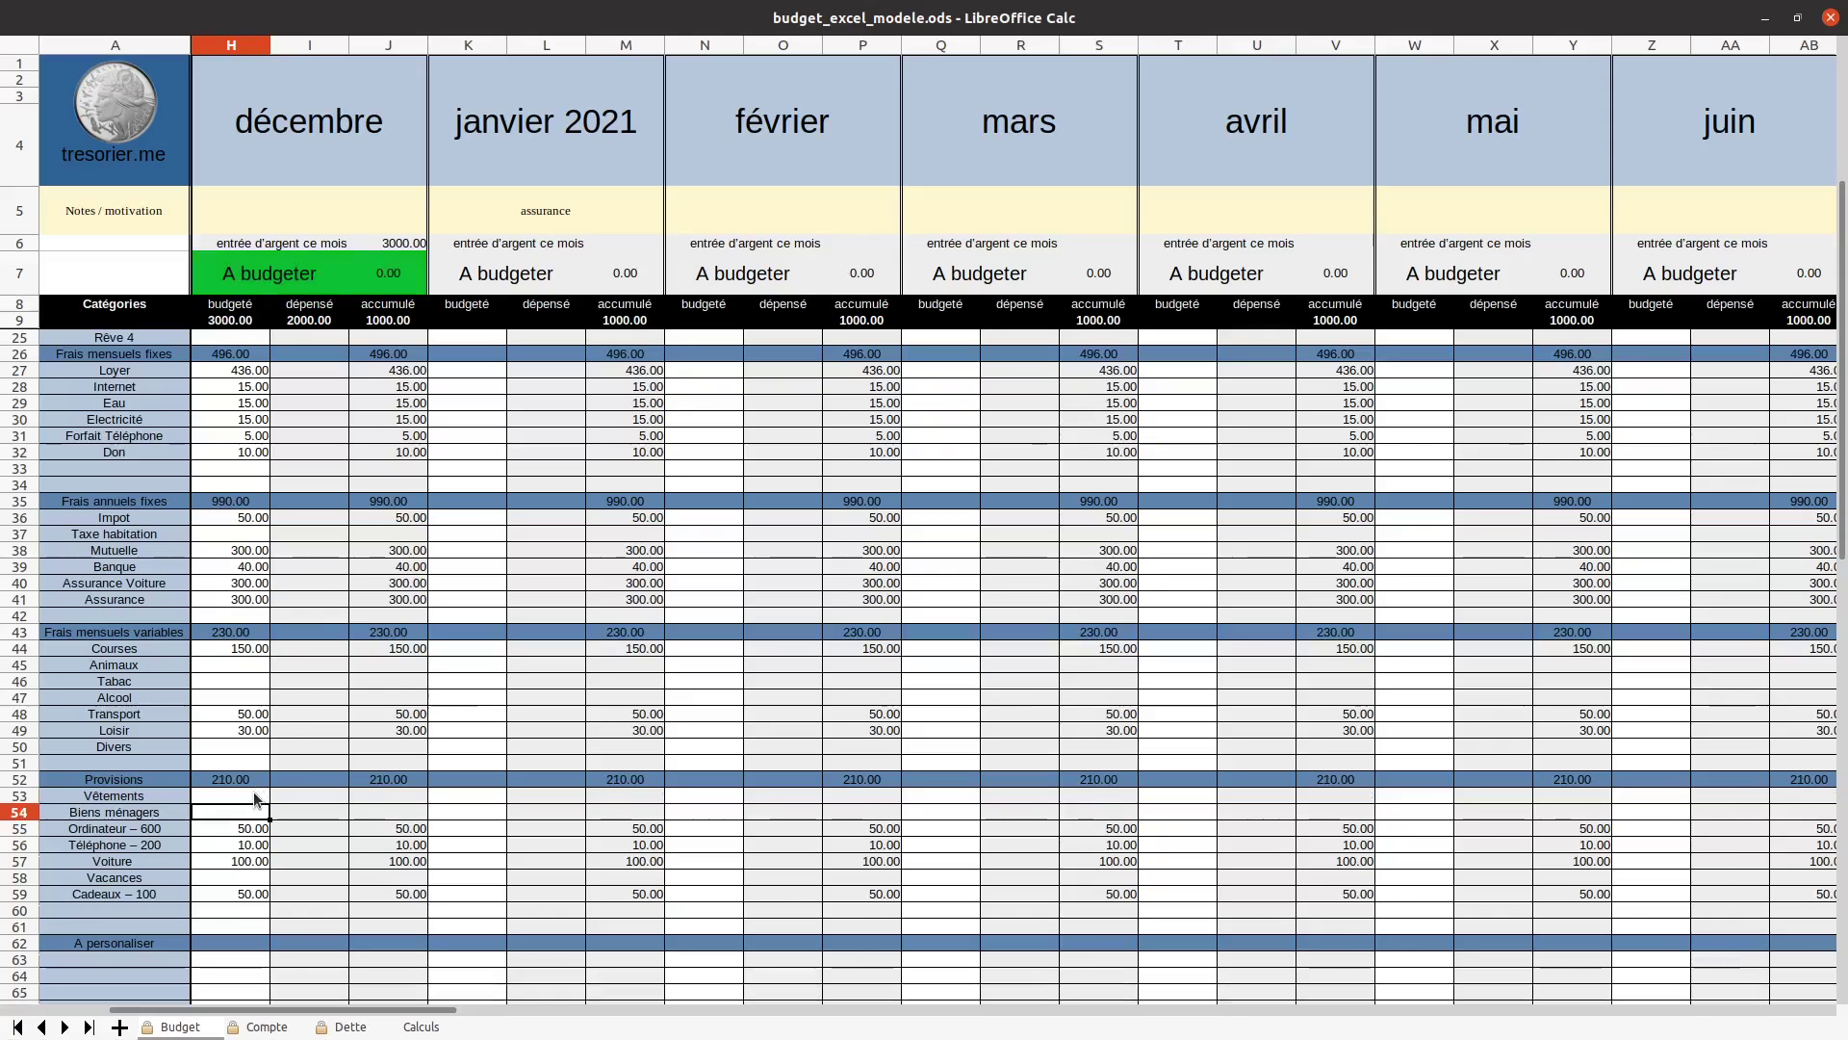
{"action": "left_click", "coordinate": [255, 796]}
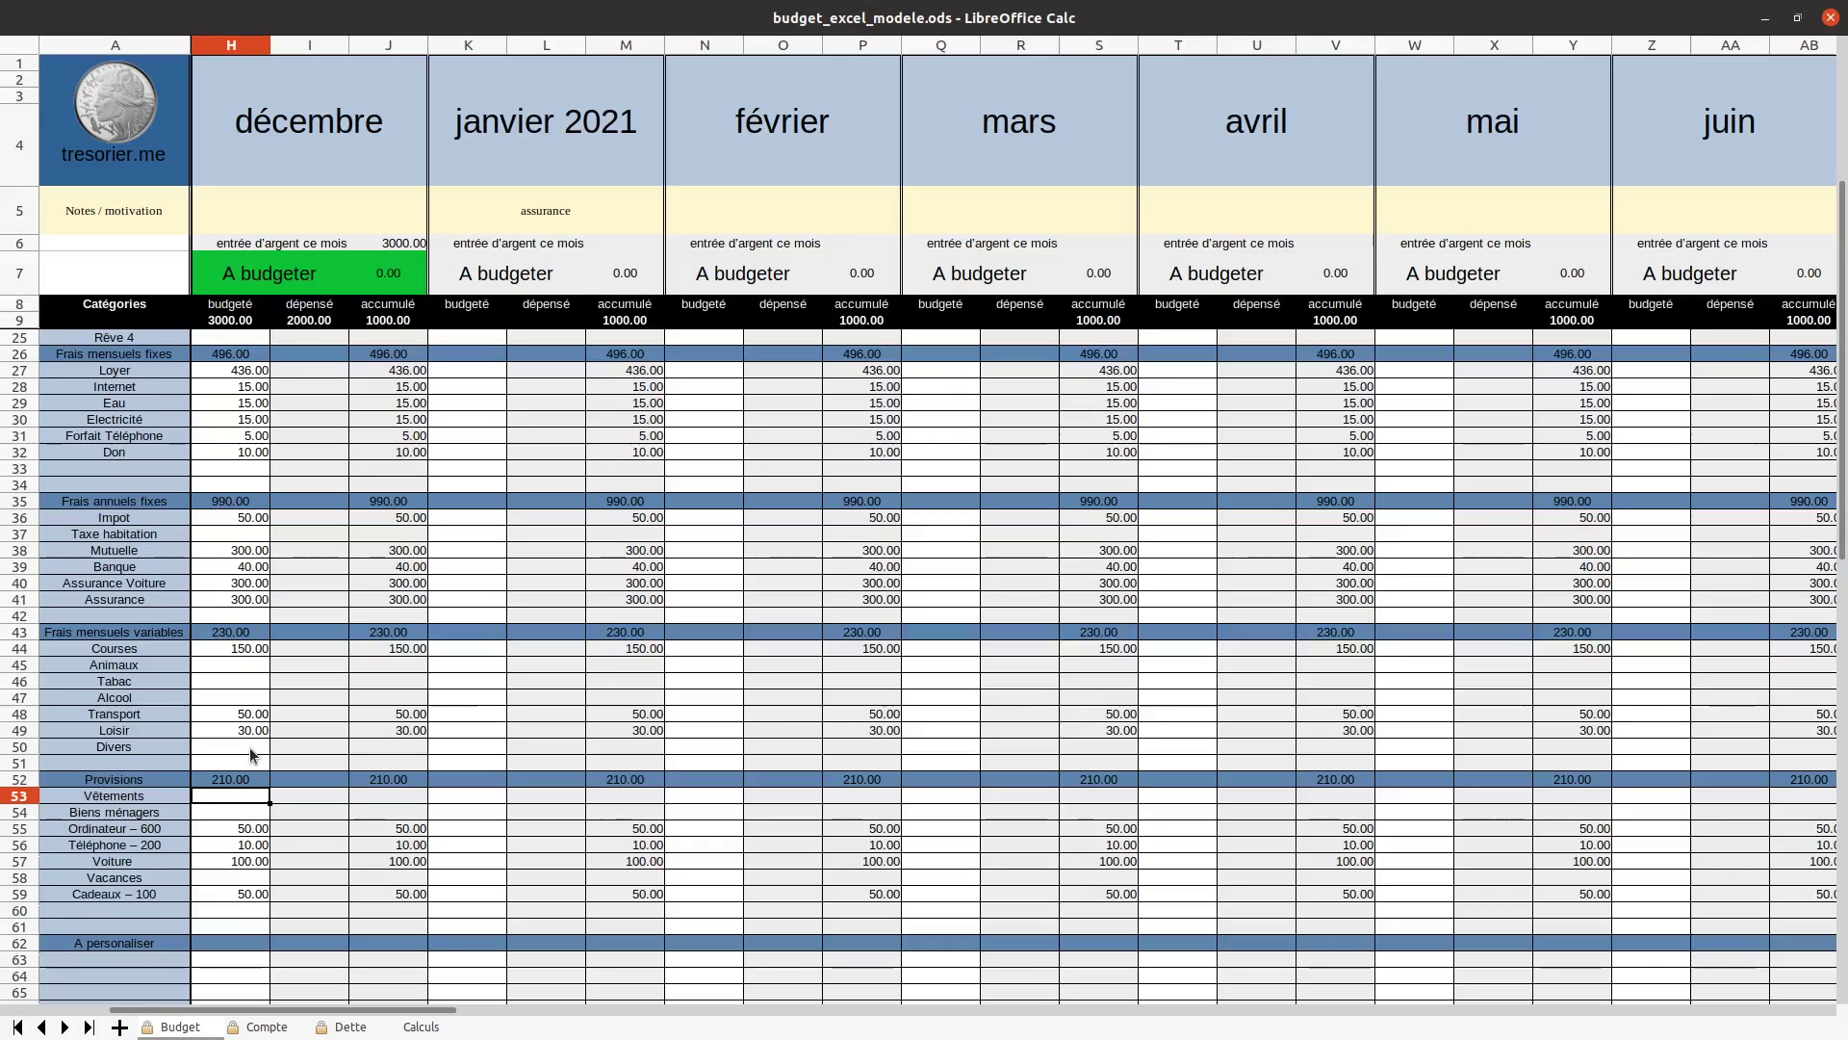
{"action": "left_click", "coordinate": [223, 646]}
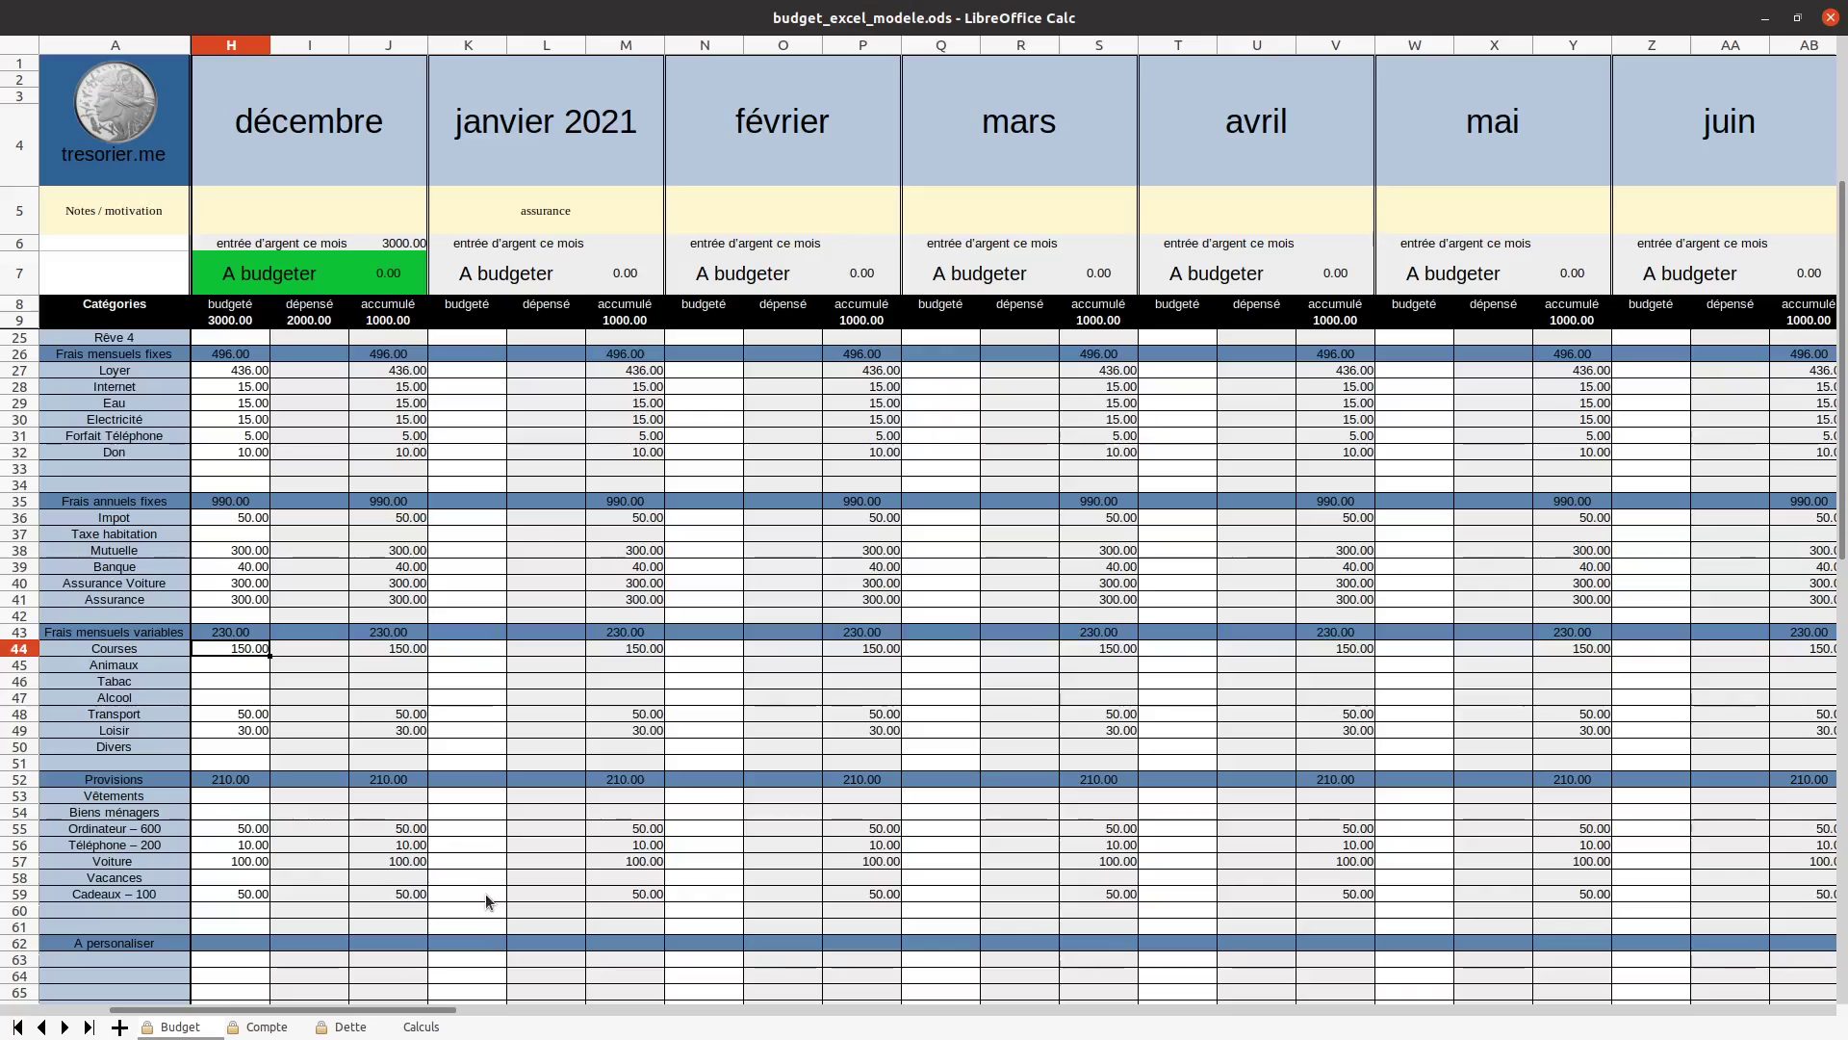
{"action": "scroll", "coordinate": [286, 714], "scroll_direction": "up", "scroll_amount": 1}
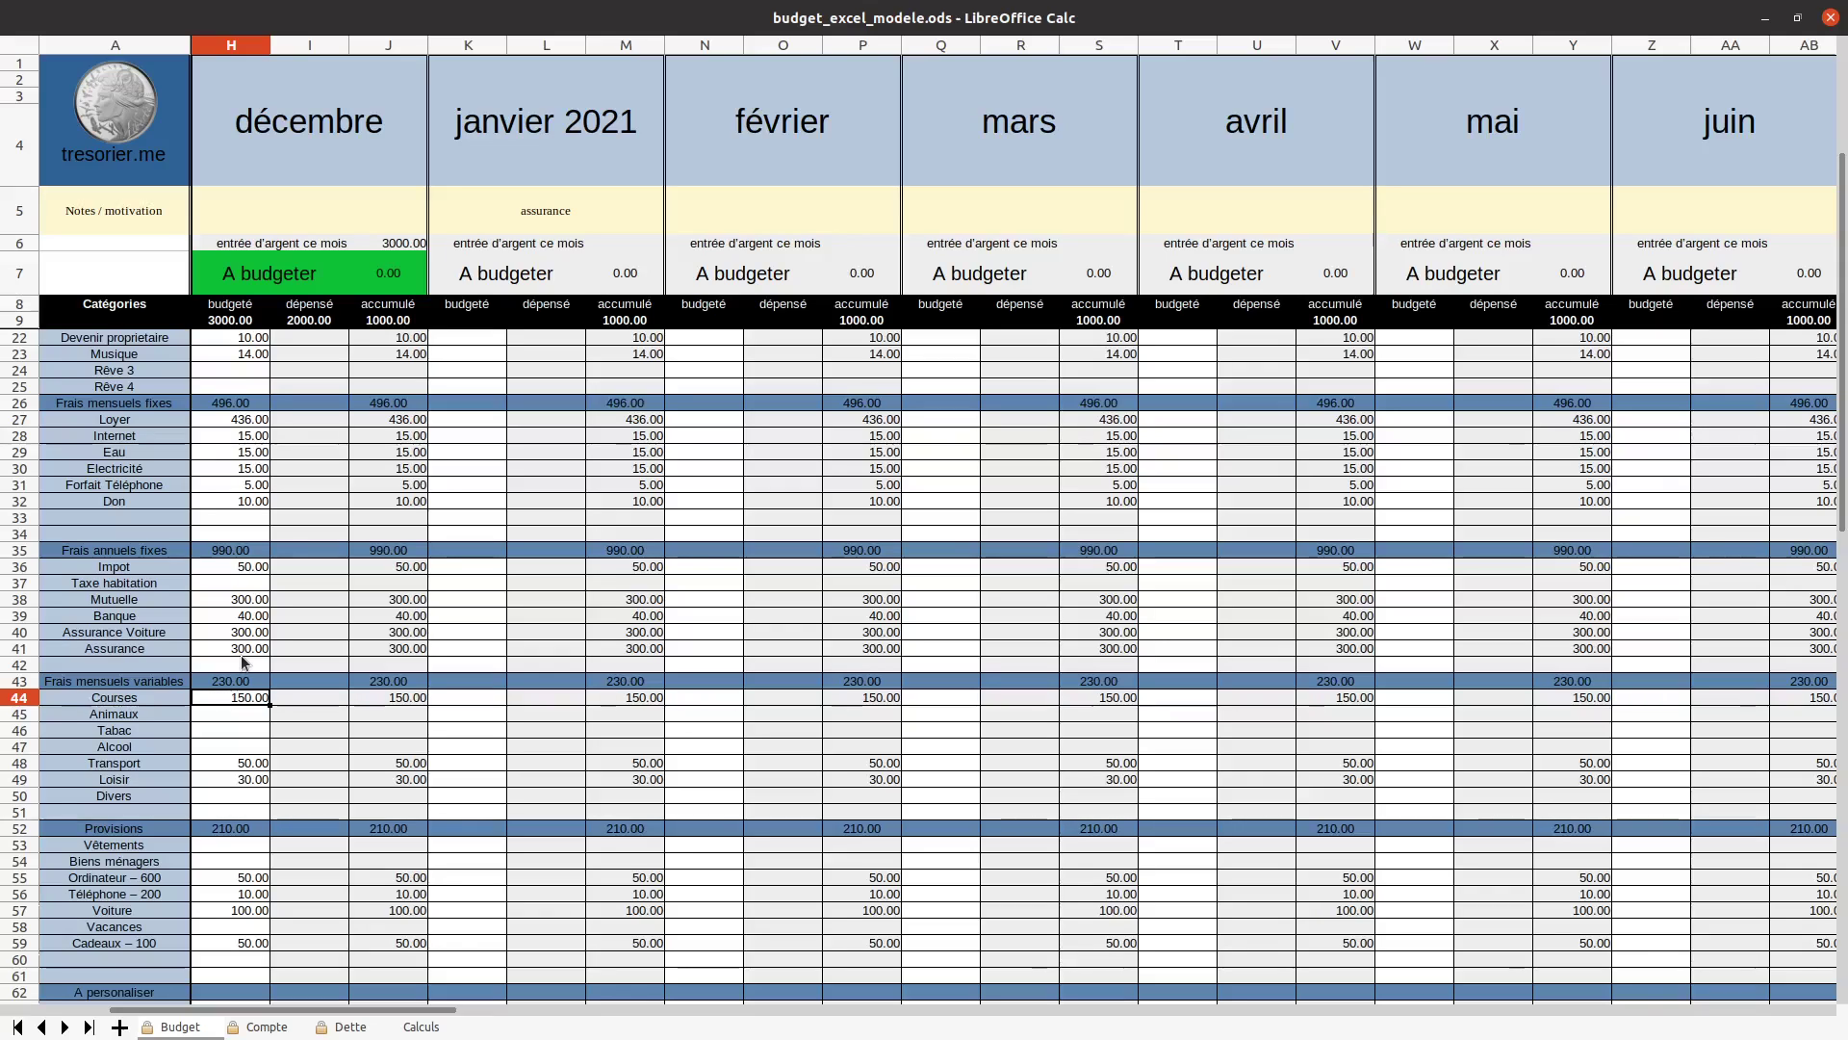
{"action": "scroll", "coordinate": [244, 662], "scroll_direction": "down", "scroll_amount": 2}
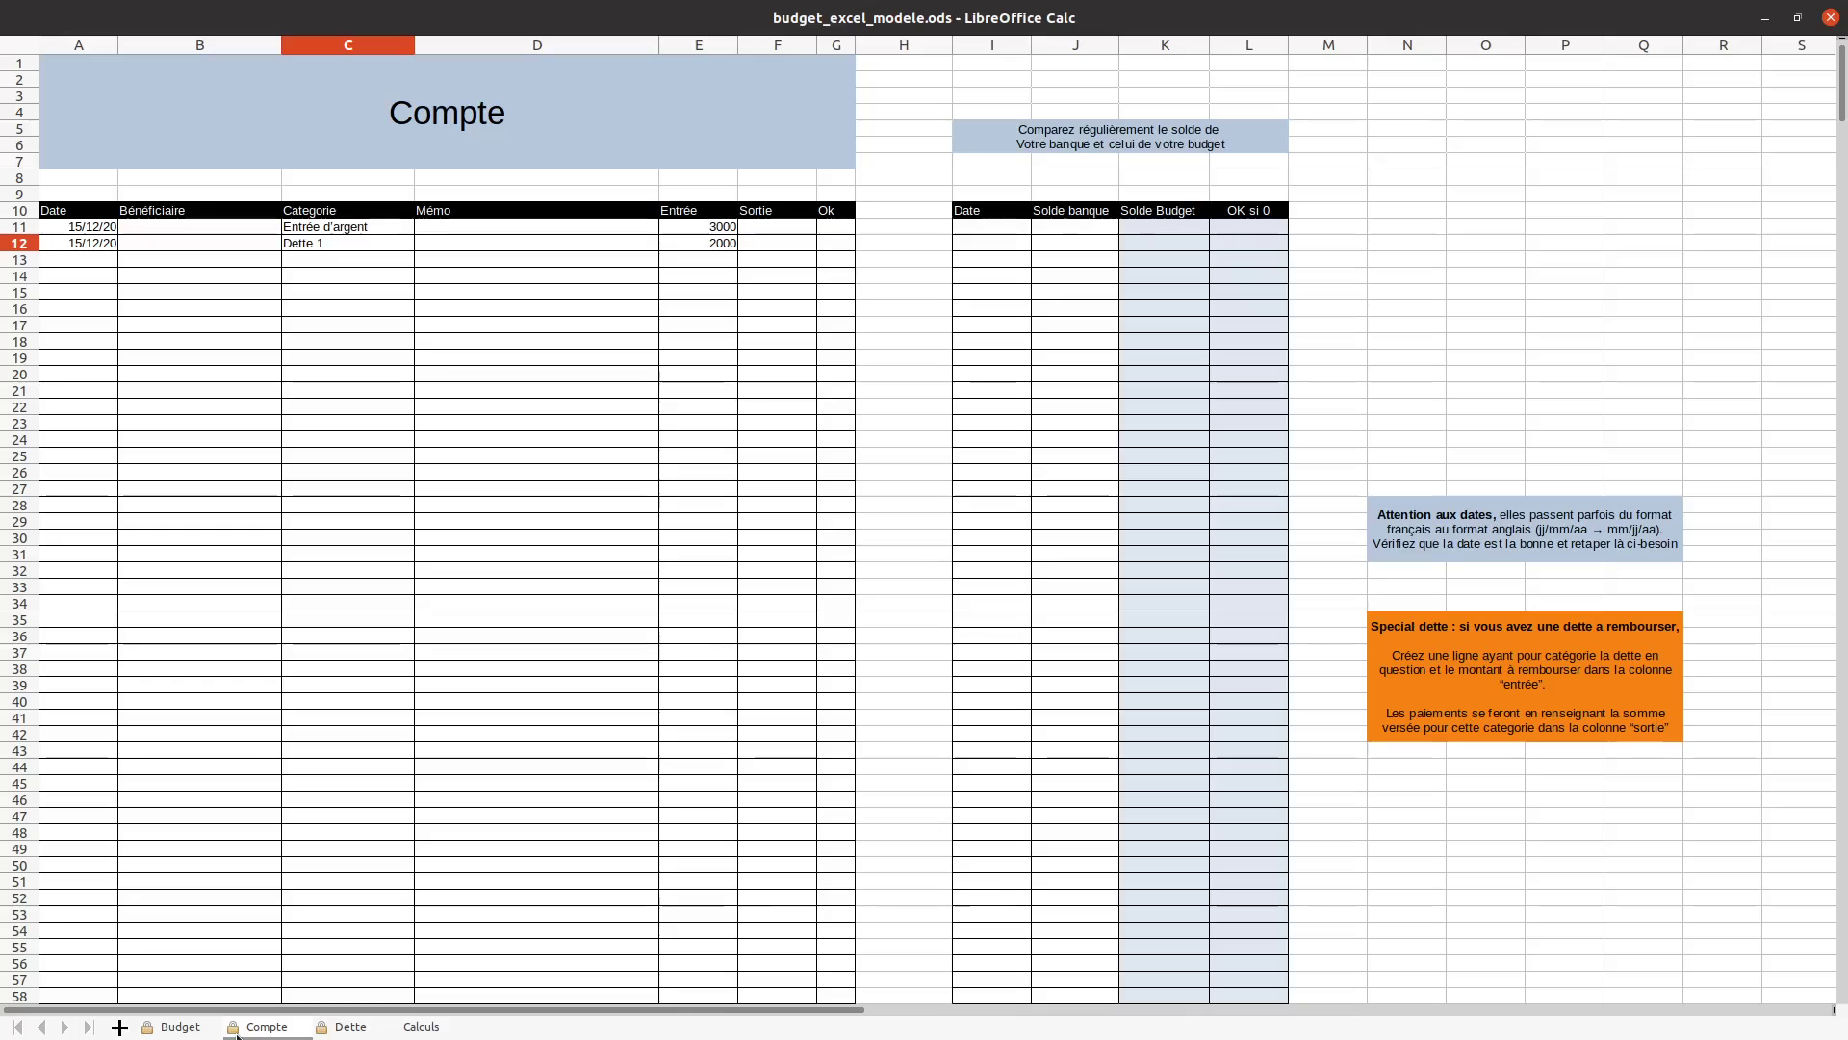
Add an entry on the first empty row of the Compte sheet, dated 16/12/20 with the category Loisir
{"action": "left_click", "coordinate": [238, 1029]}
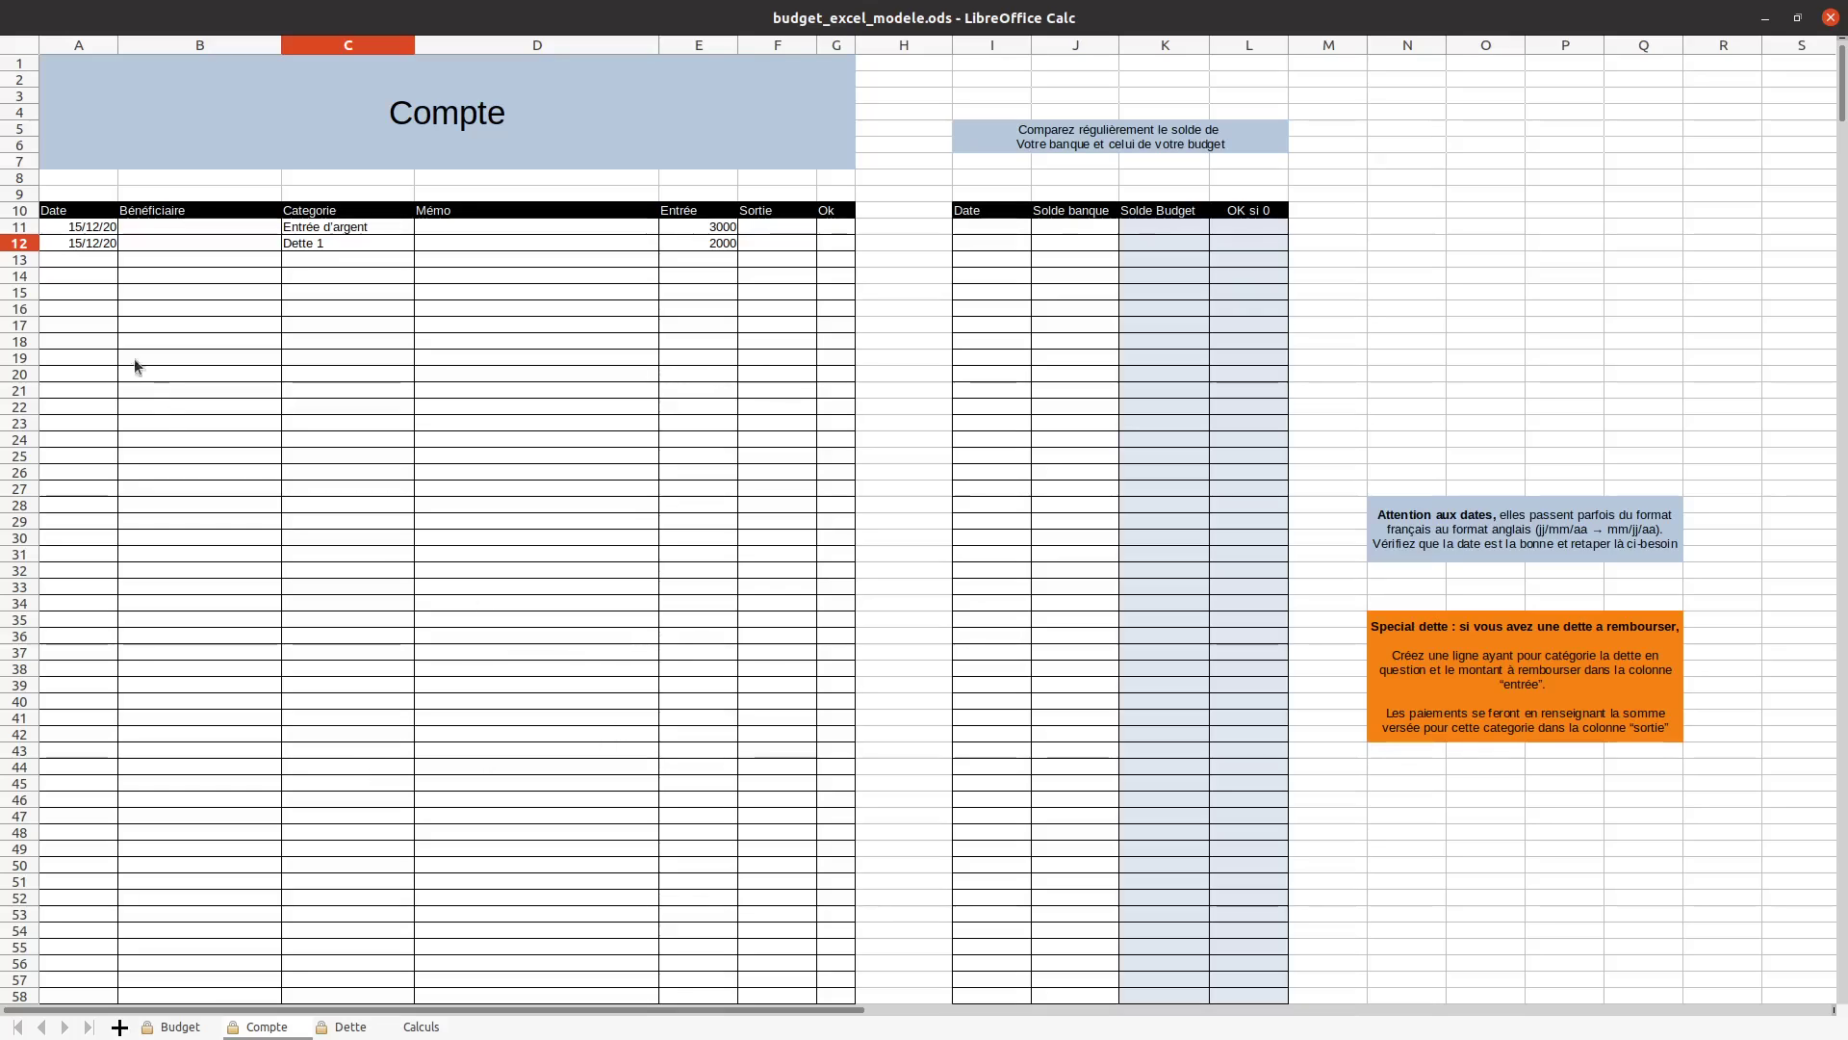
{"action": "left_click", "coordinate": [88, 258]}
{"action": "type", "text": "16/12/20"}
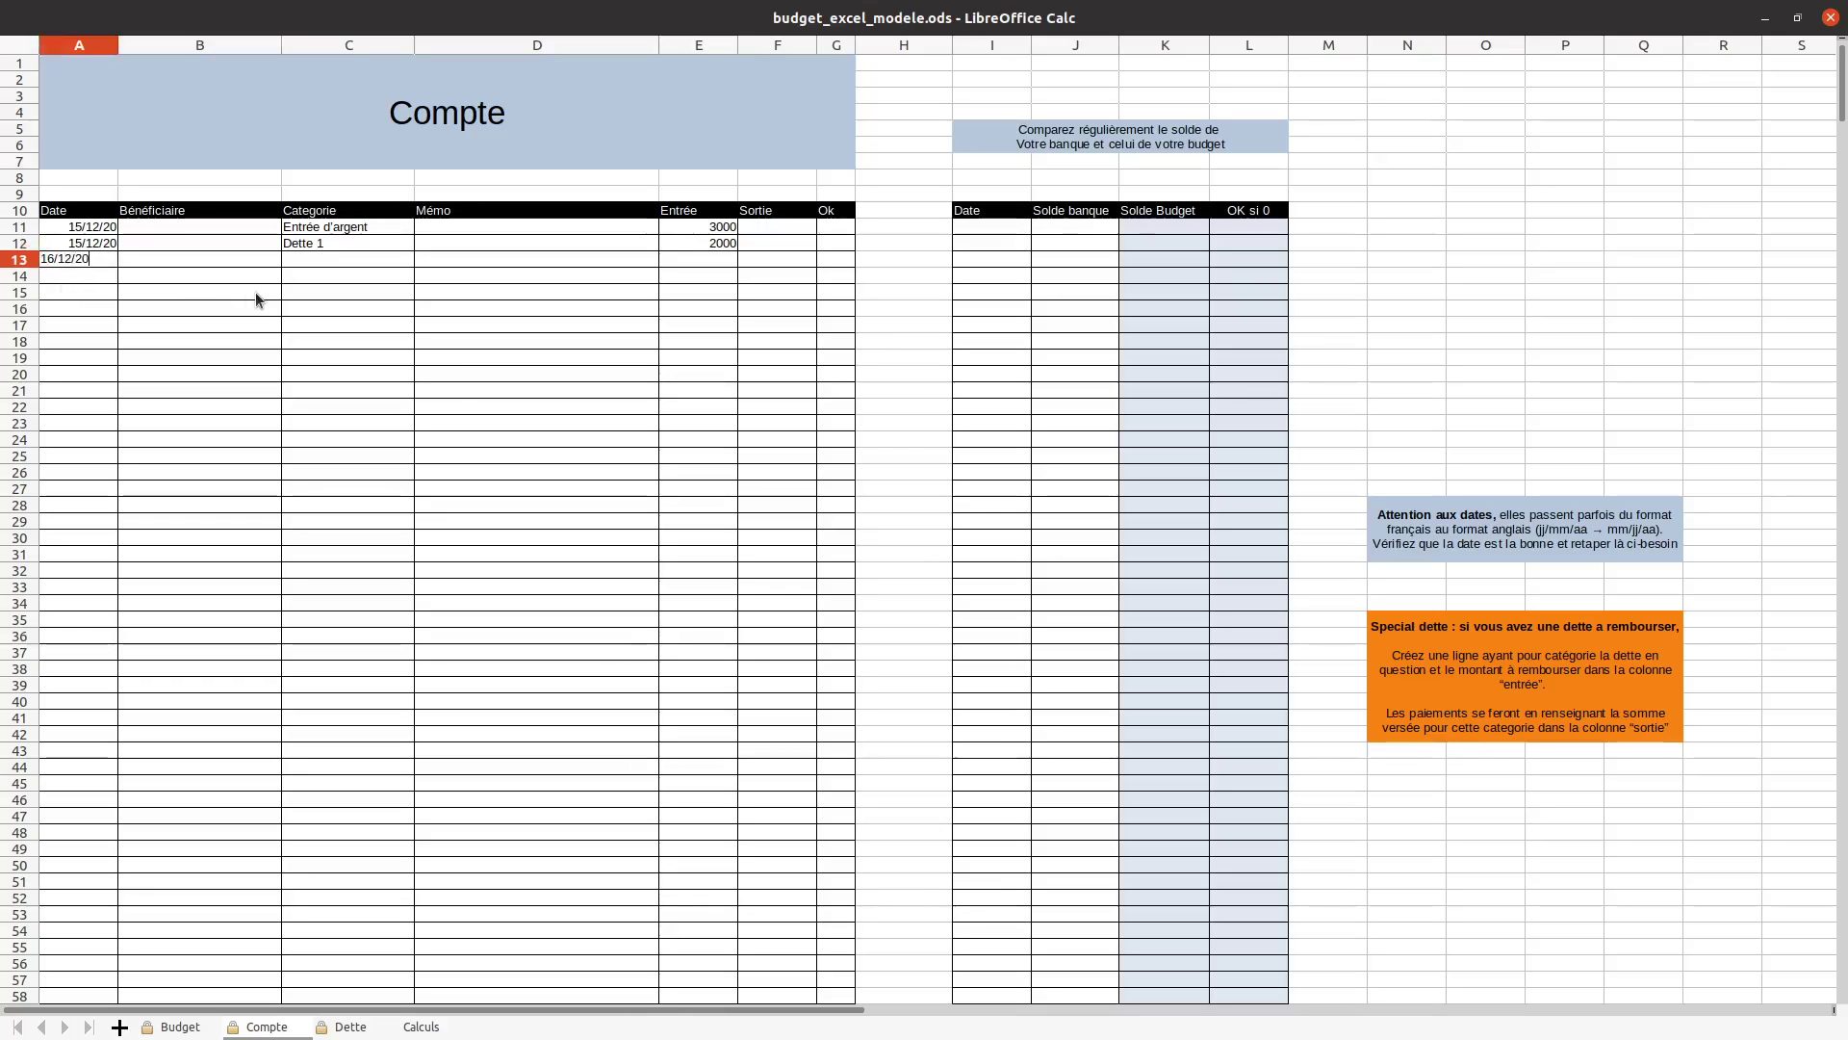
{"action": "key", "text": "Return"}
{"action": "key", "text": "Up"}
{"action": "key", "text": "Right"}
{"action": "key", "text": "Right"}
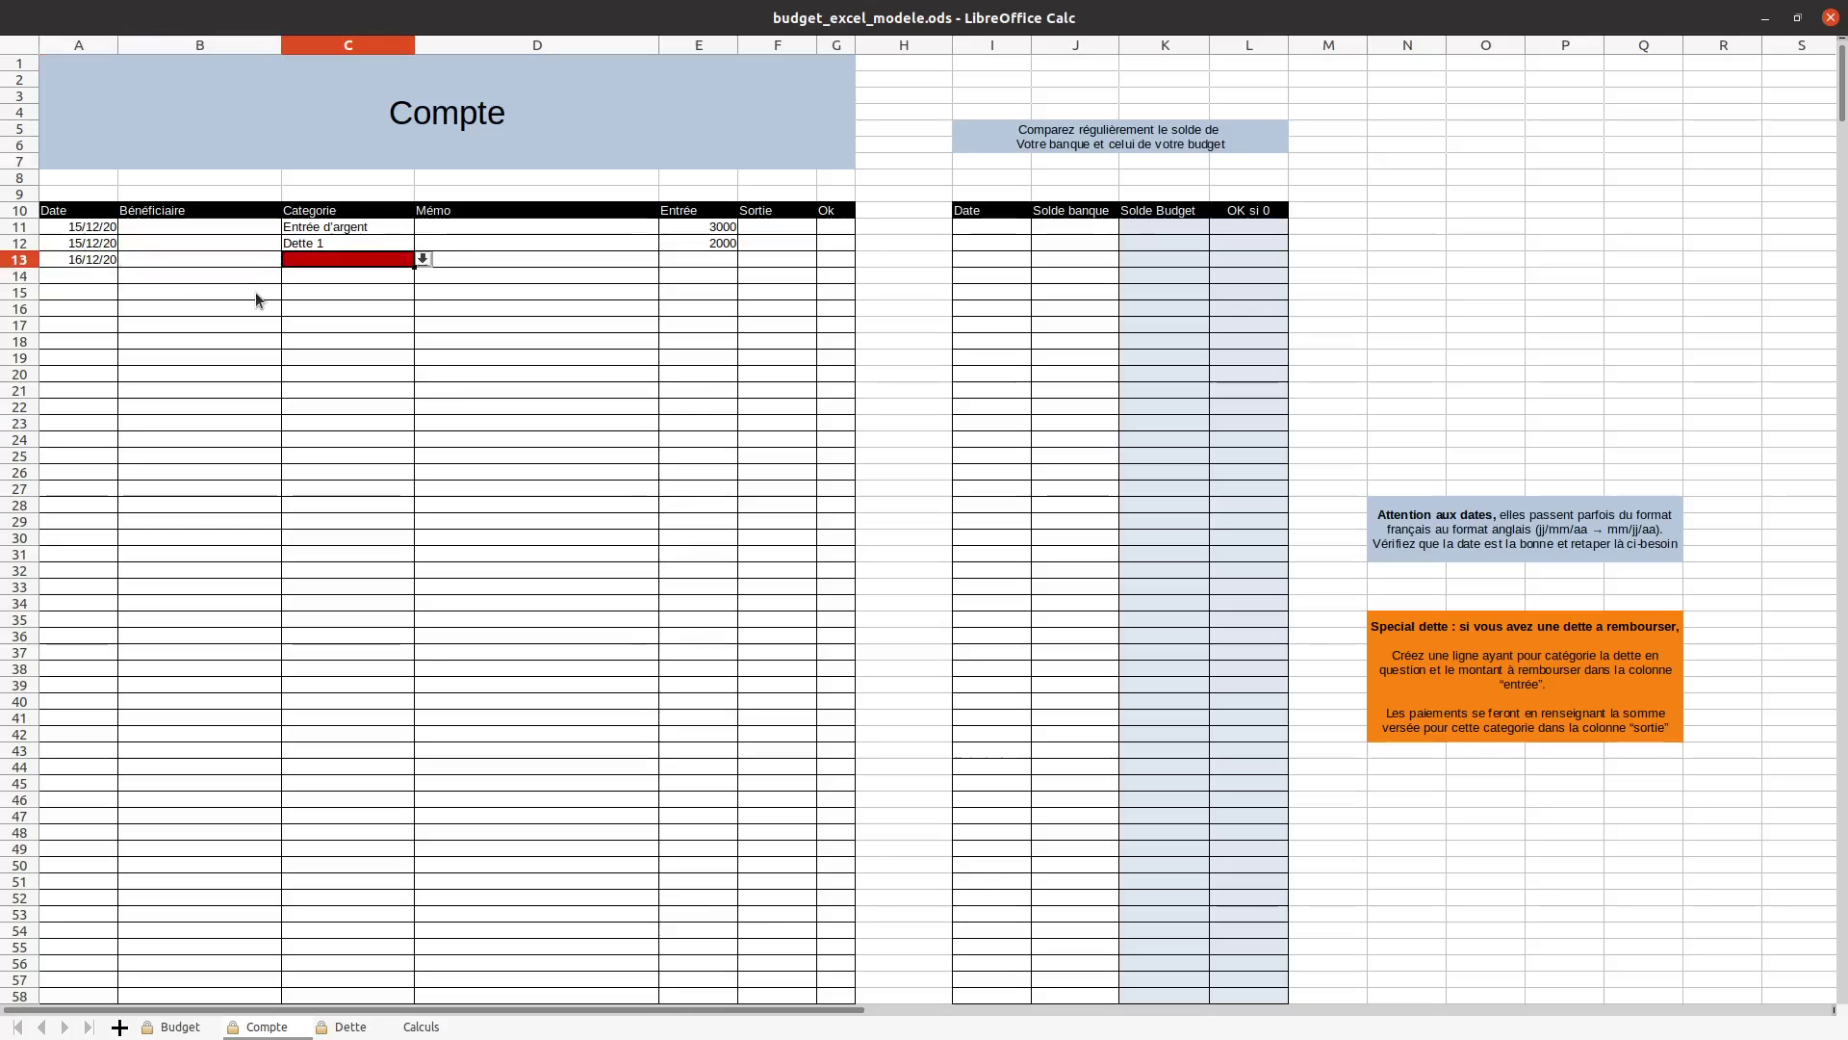
{"action": "left_click", "coordinate": [422, 258]}
{"action": "scroll", "coordinate": [319, 401], "scroll_direction": "down", "scroll_amount": 5}
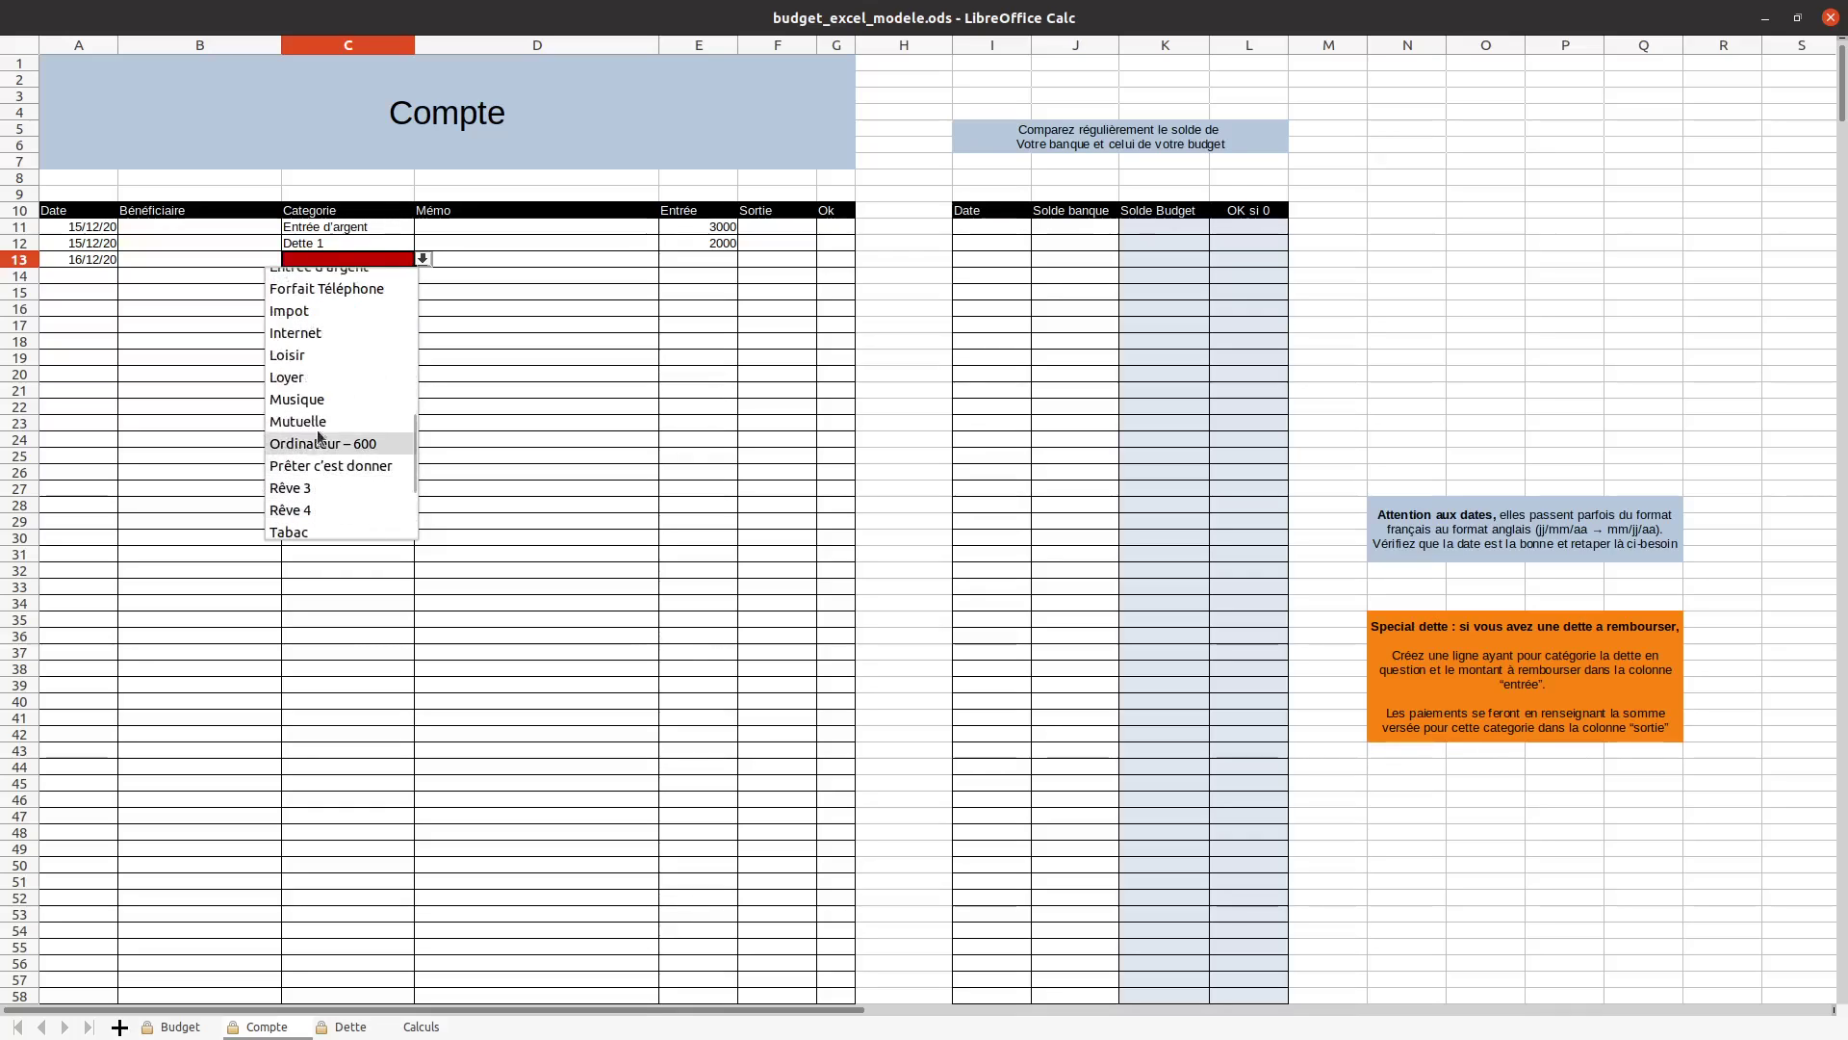
{"action": "left_click", "coordinate": [314, 354]}
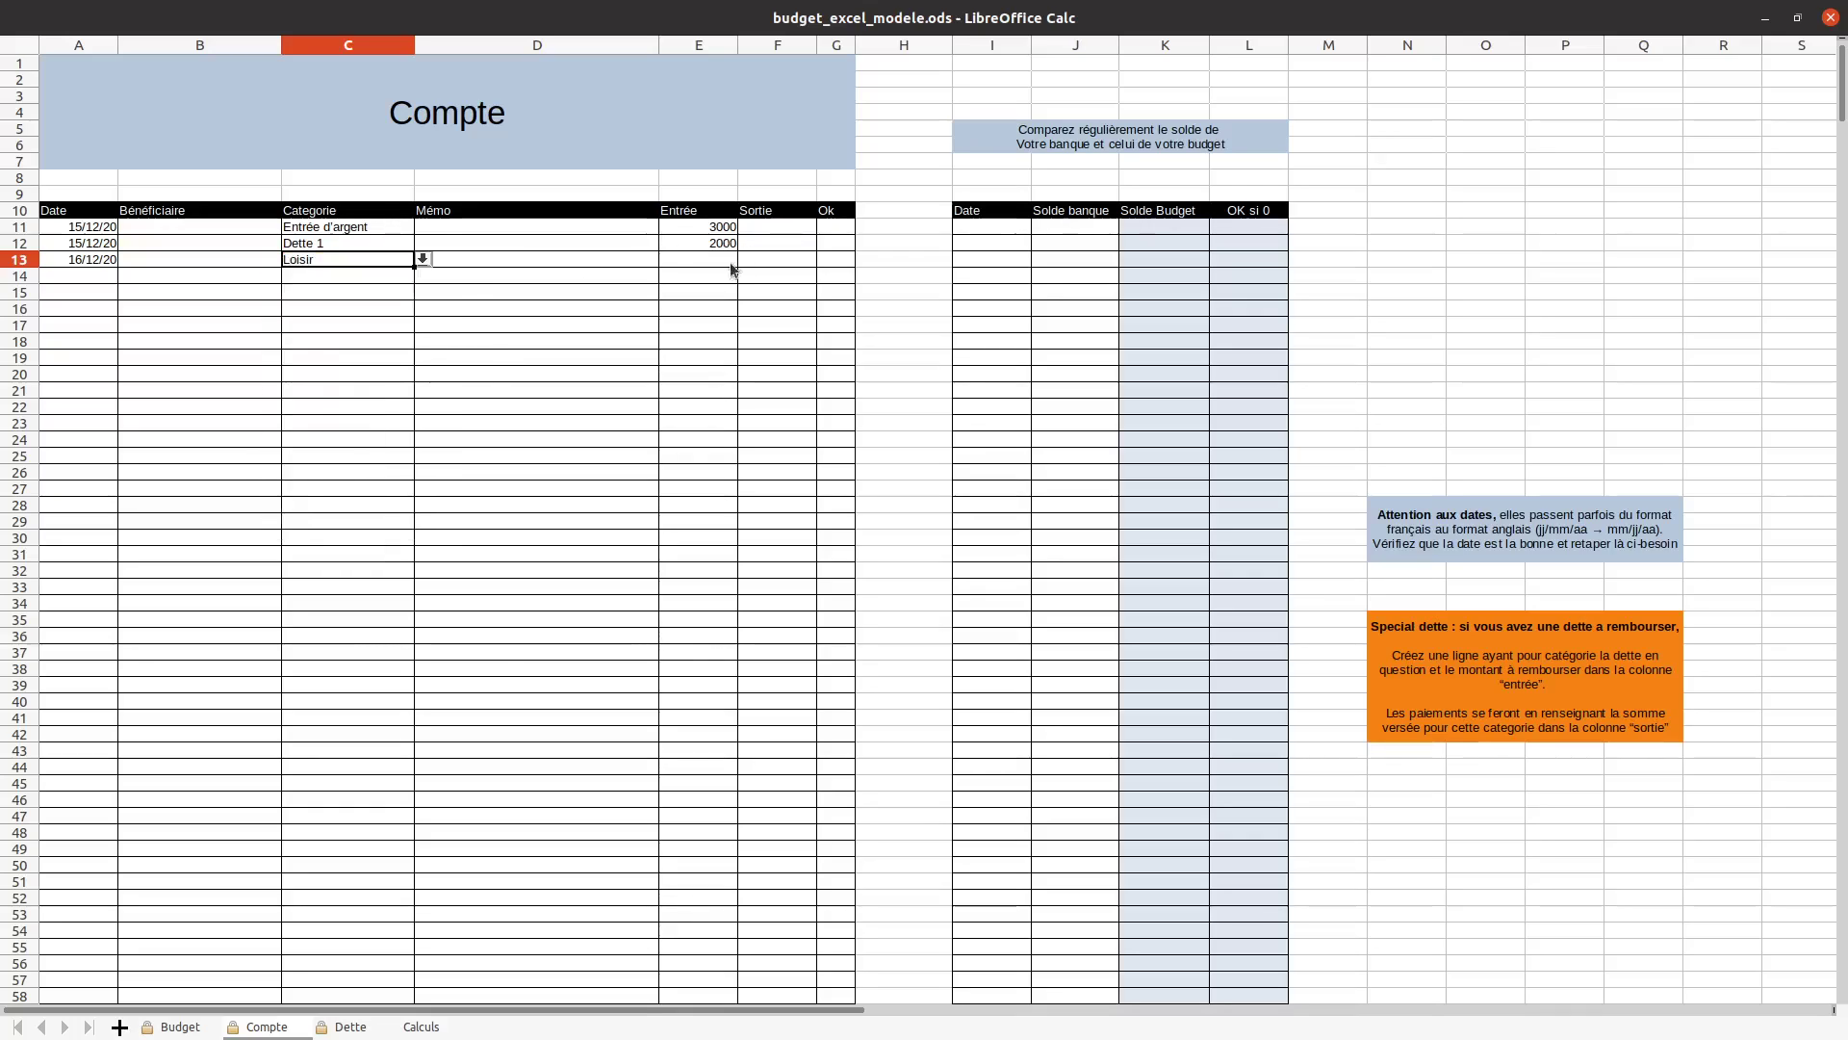
Record a Sortie of 25 for the Loisir entry and check the Loisir row on the Budget sheet
{"action": "left_click", "coordinate": [760, 262]}
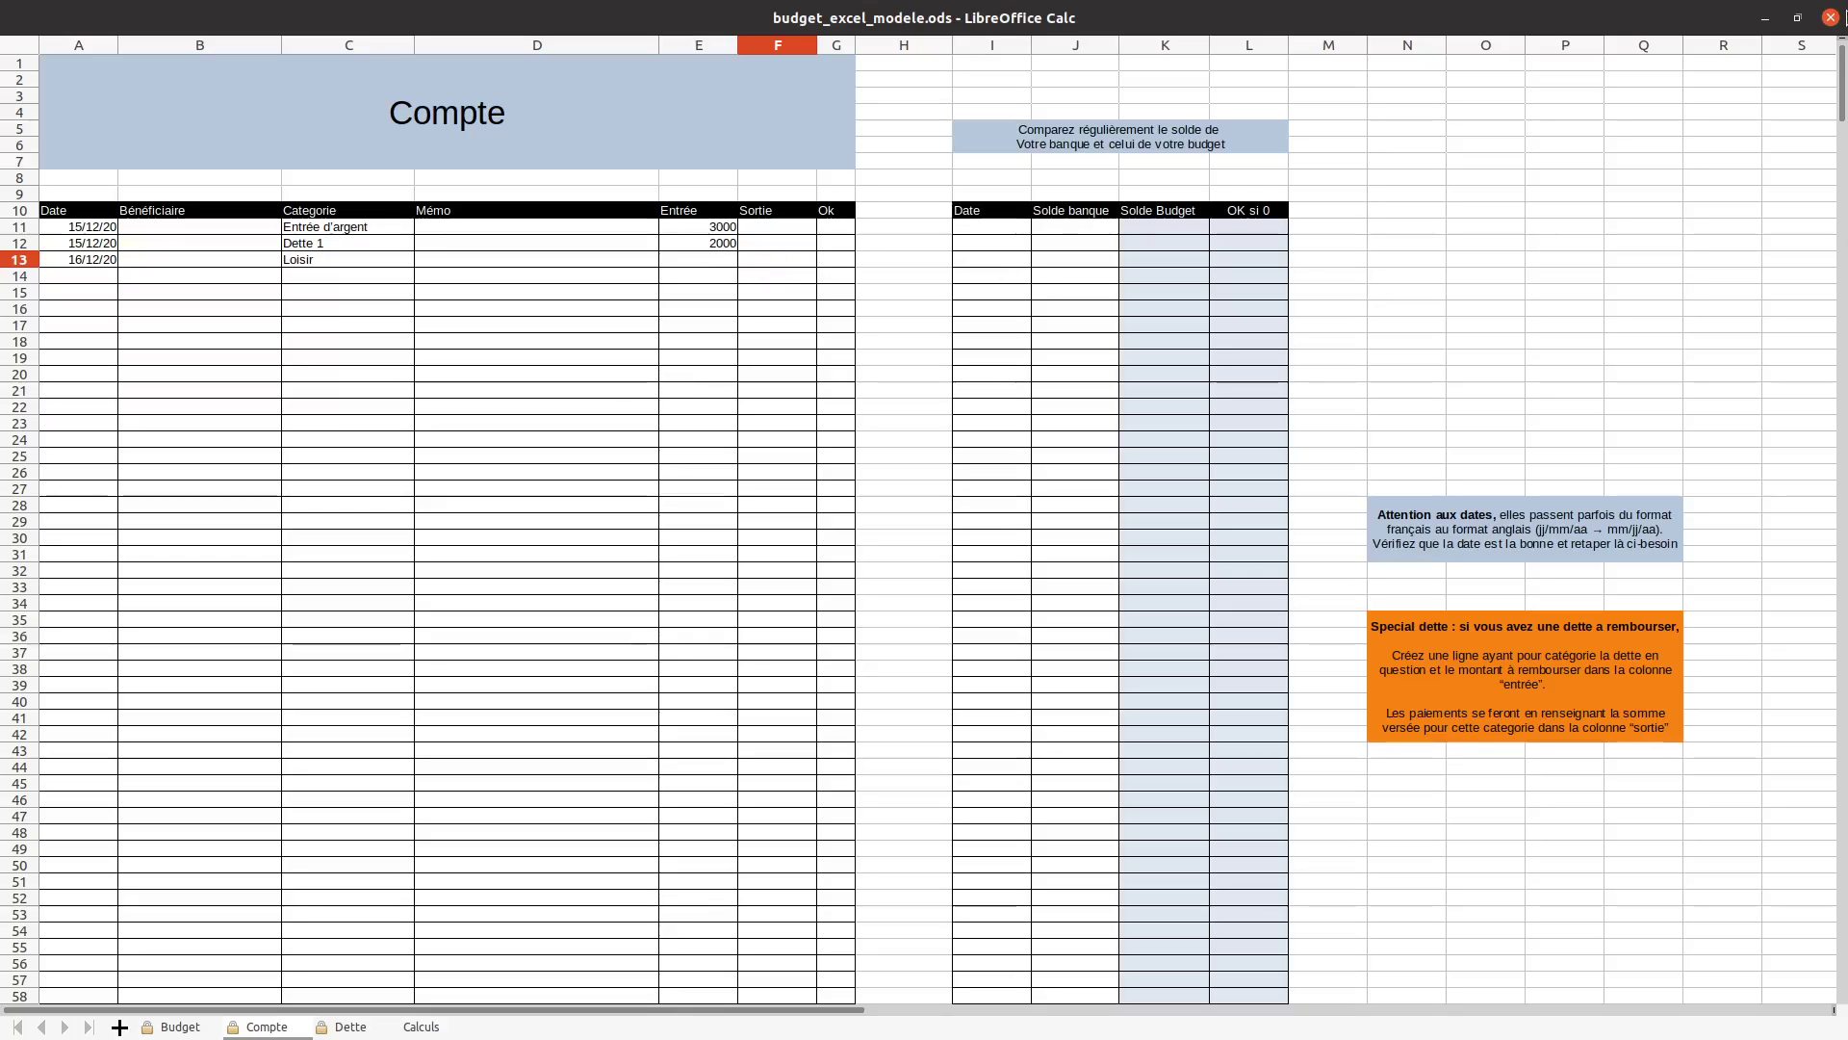
{"action": "type", "text": "25"}
{"action": "key", "text": "Return"}
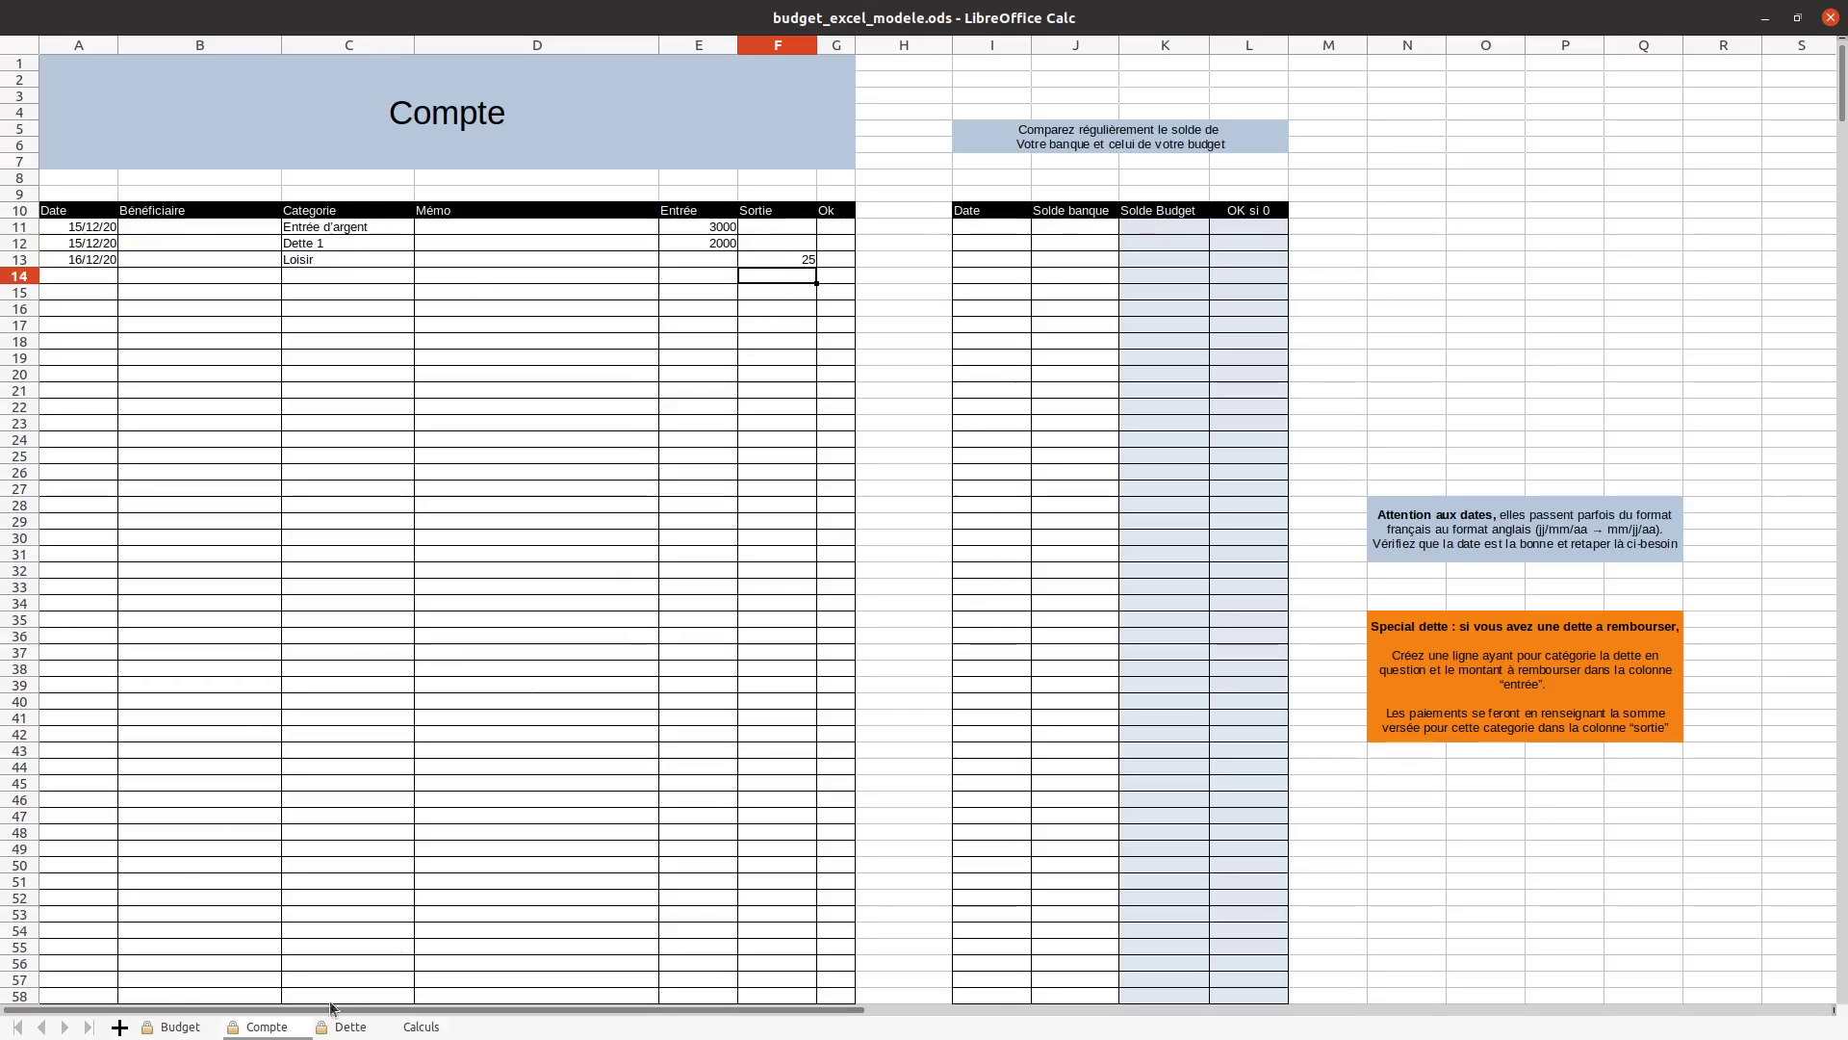
{"action": "left_click", "coordinate": [173, 1027]}
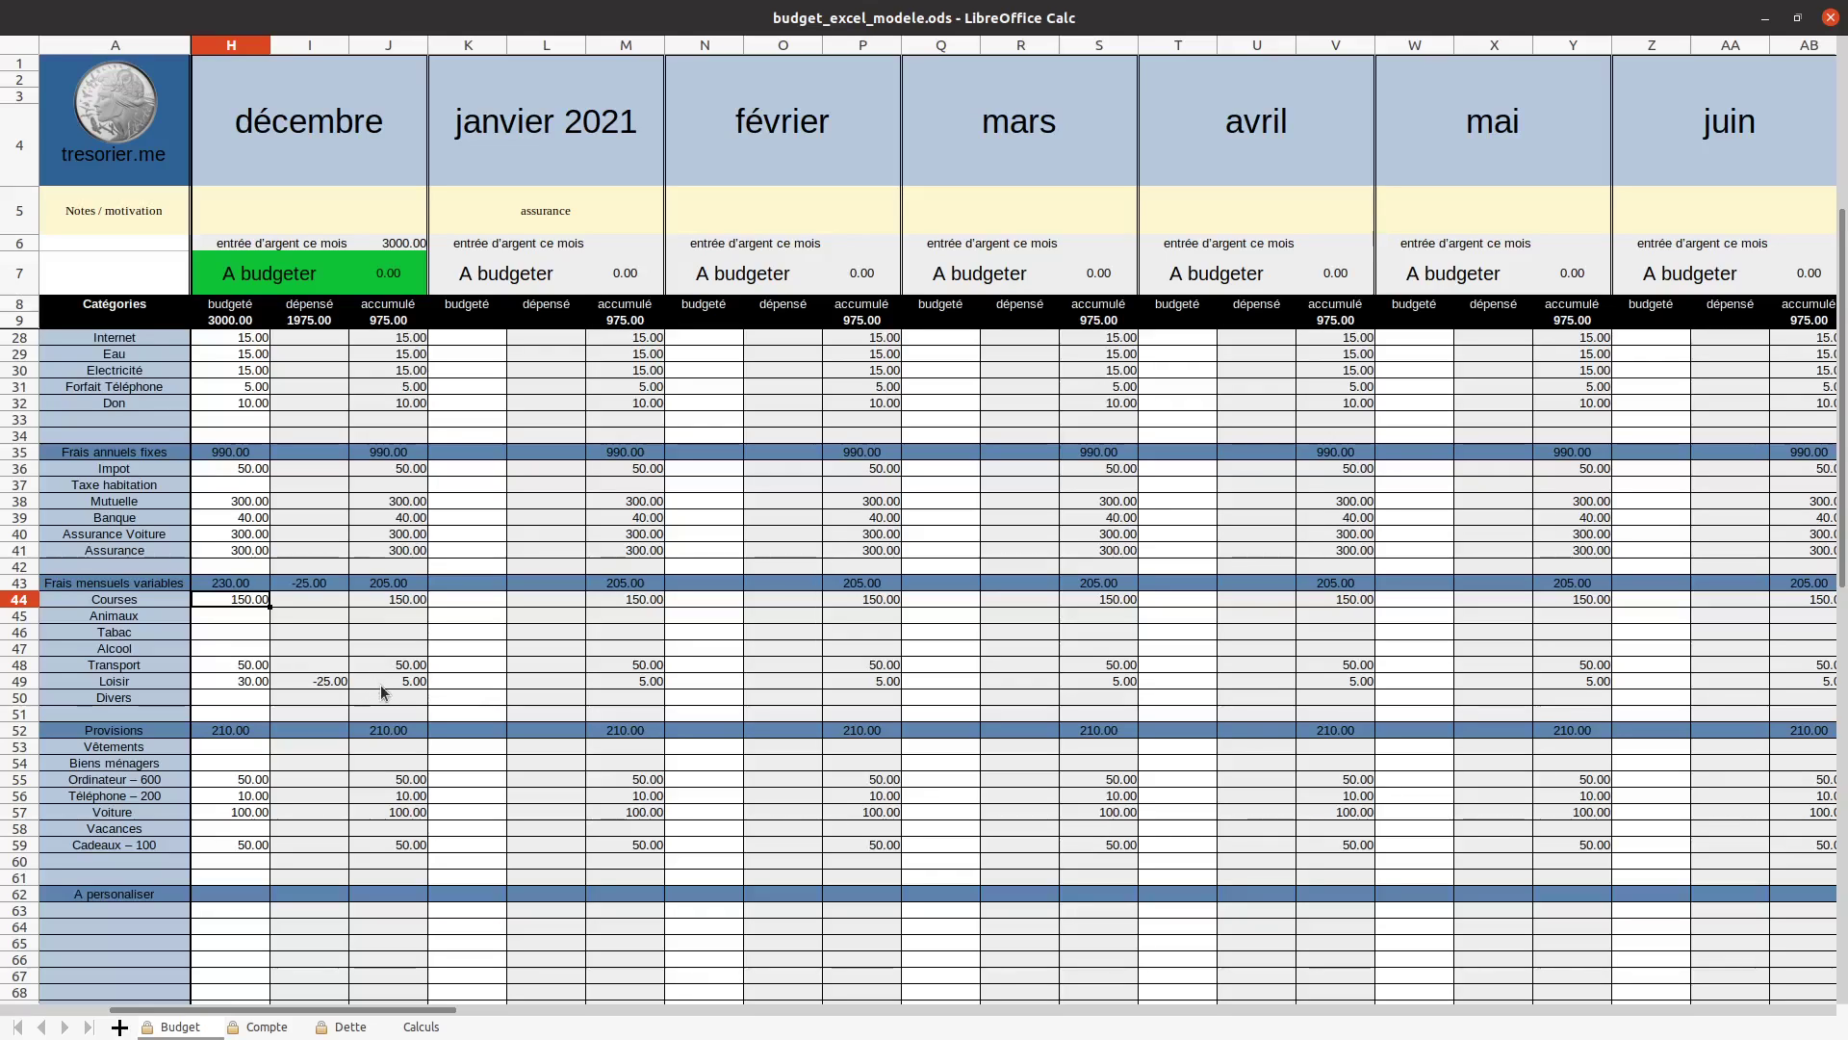
On the Compte sheet, mark the Entrée d'argent and Dette 1 entries with X in the Ok column
{"action": "left_click", "coordinate": [252, 1028]}
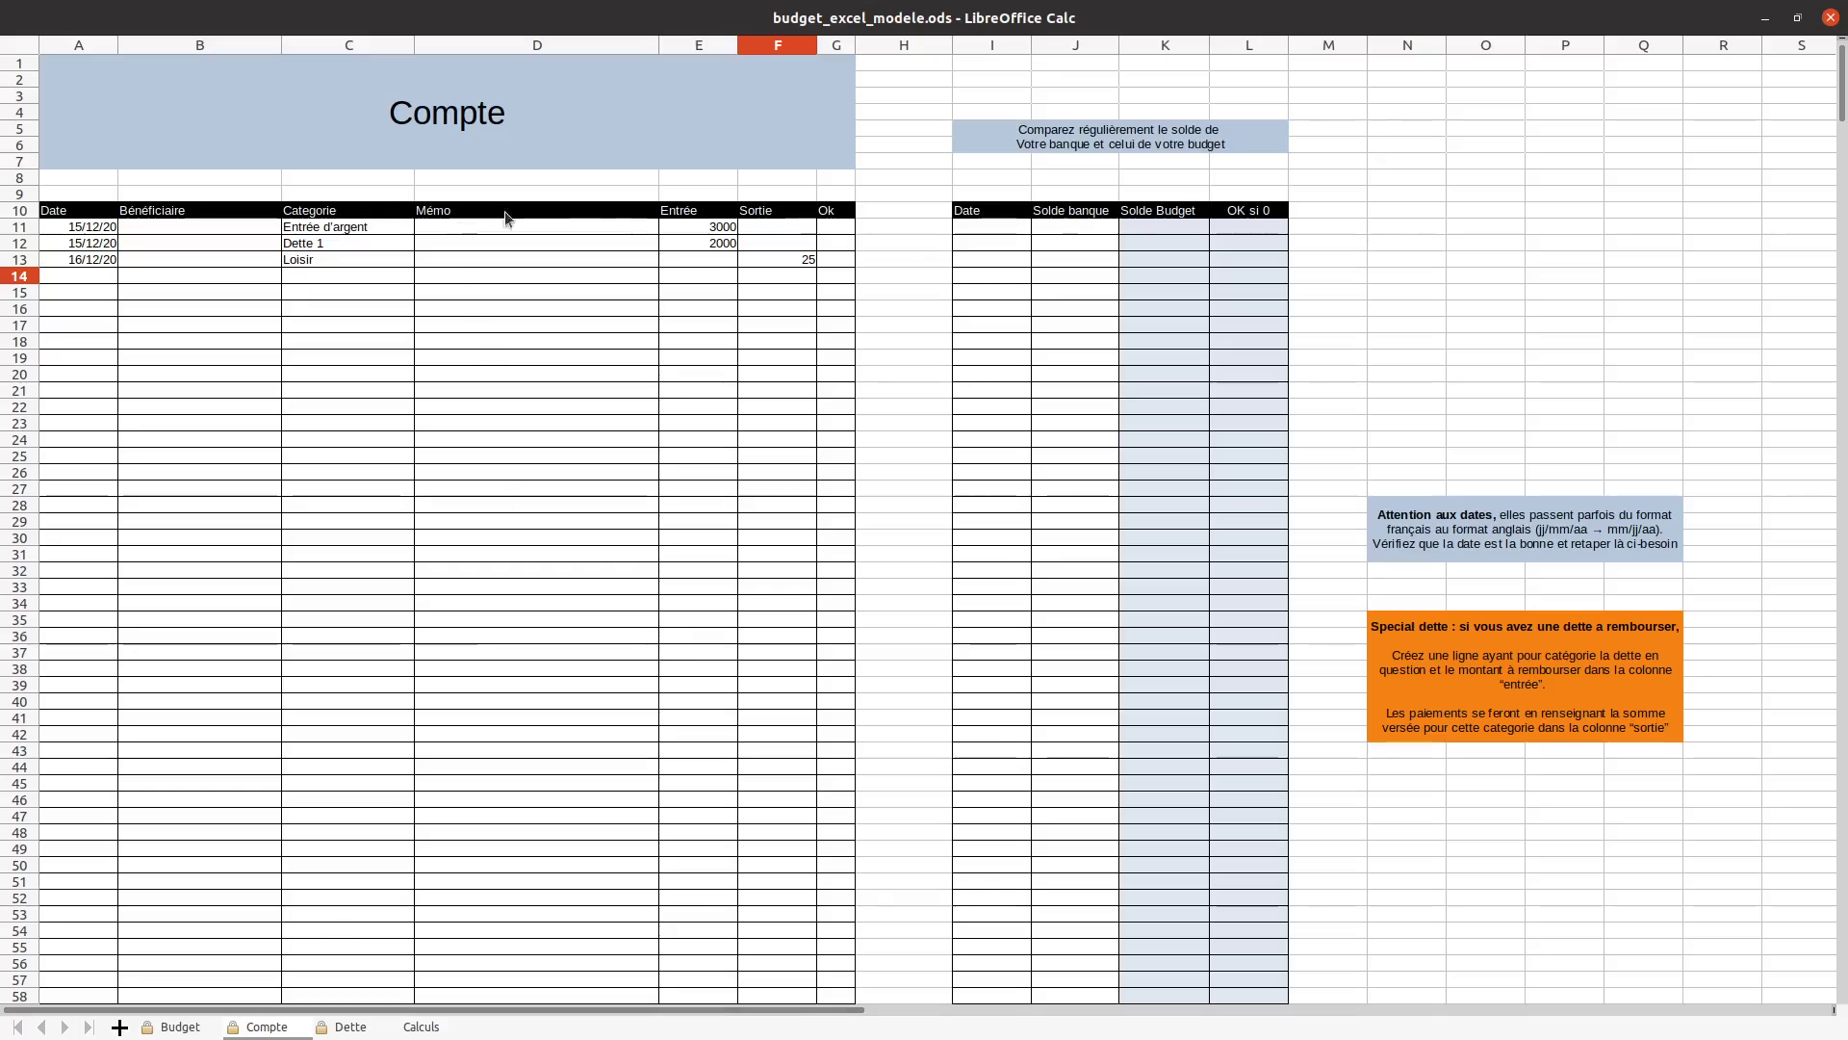
{"action": "double_click", "coordinate": [839, 232]}
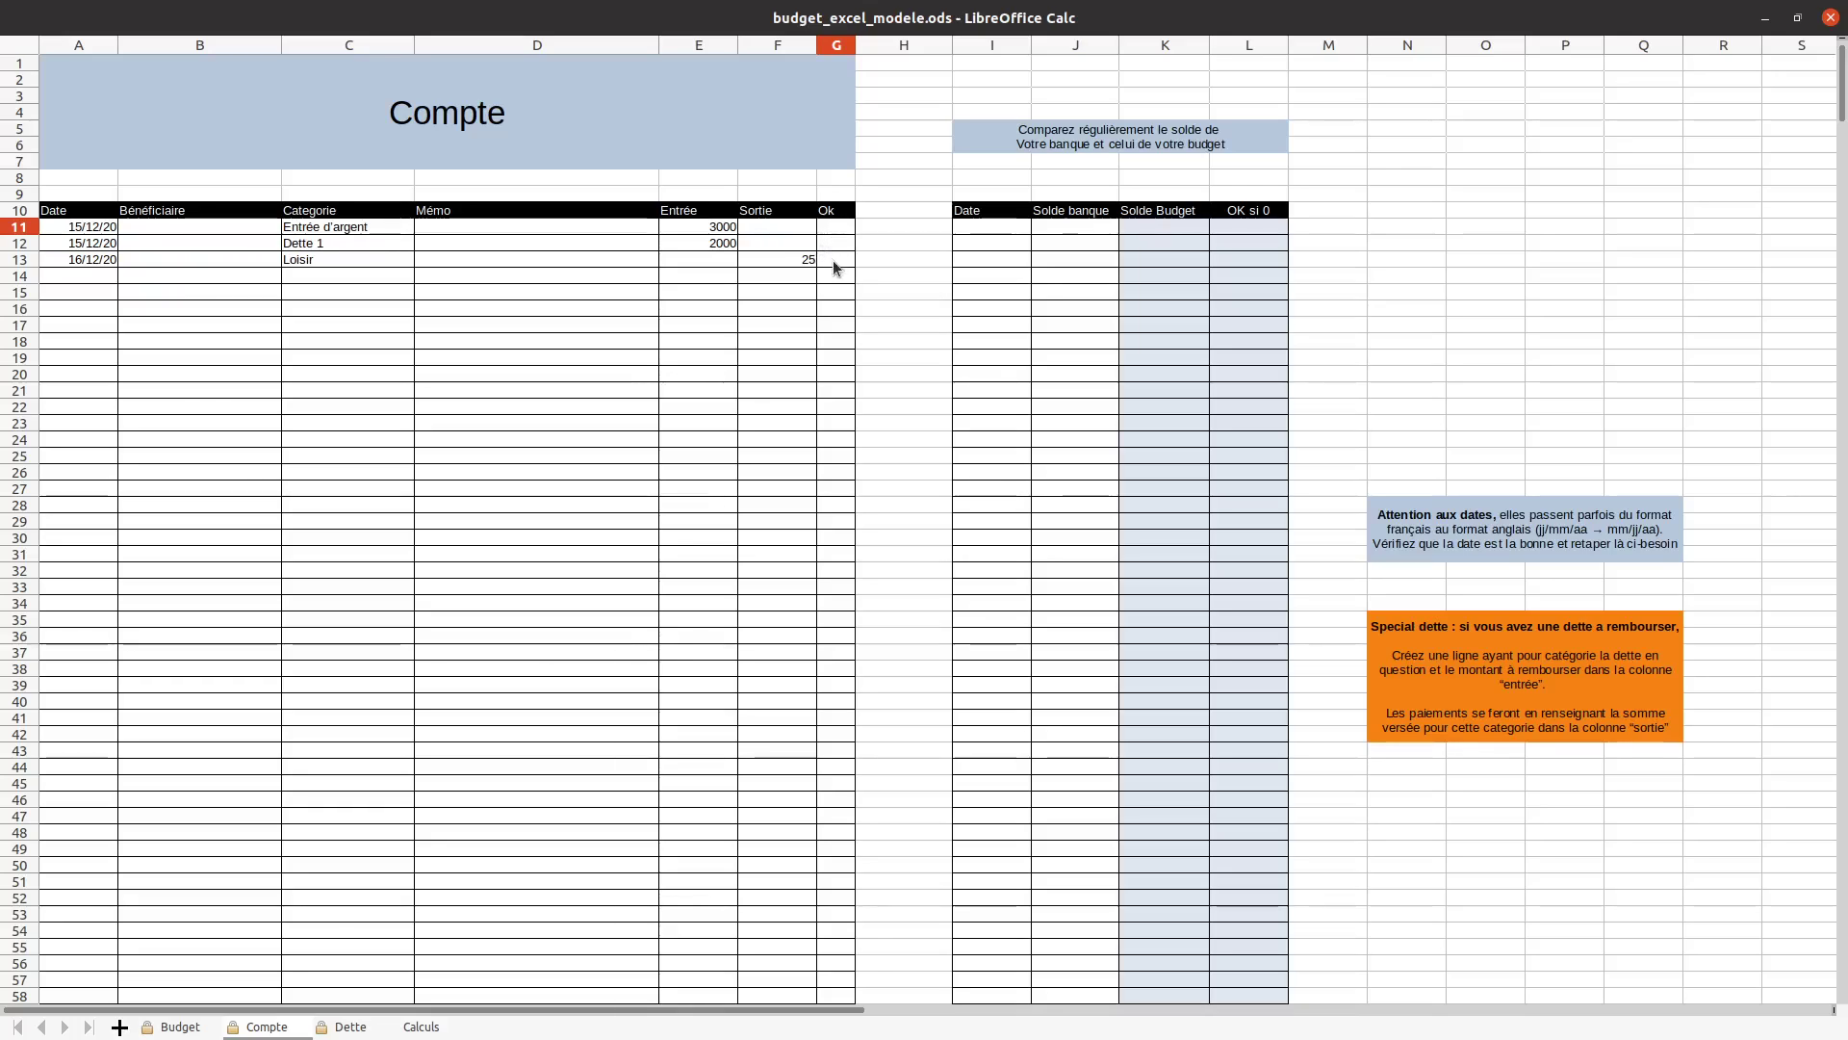
{"action": "left_click", "coordinate": [828, 243]}
{"action": "left_click", "coordinate": [831, 231]}
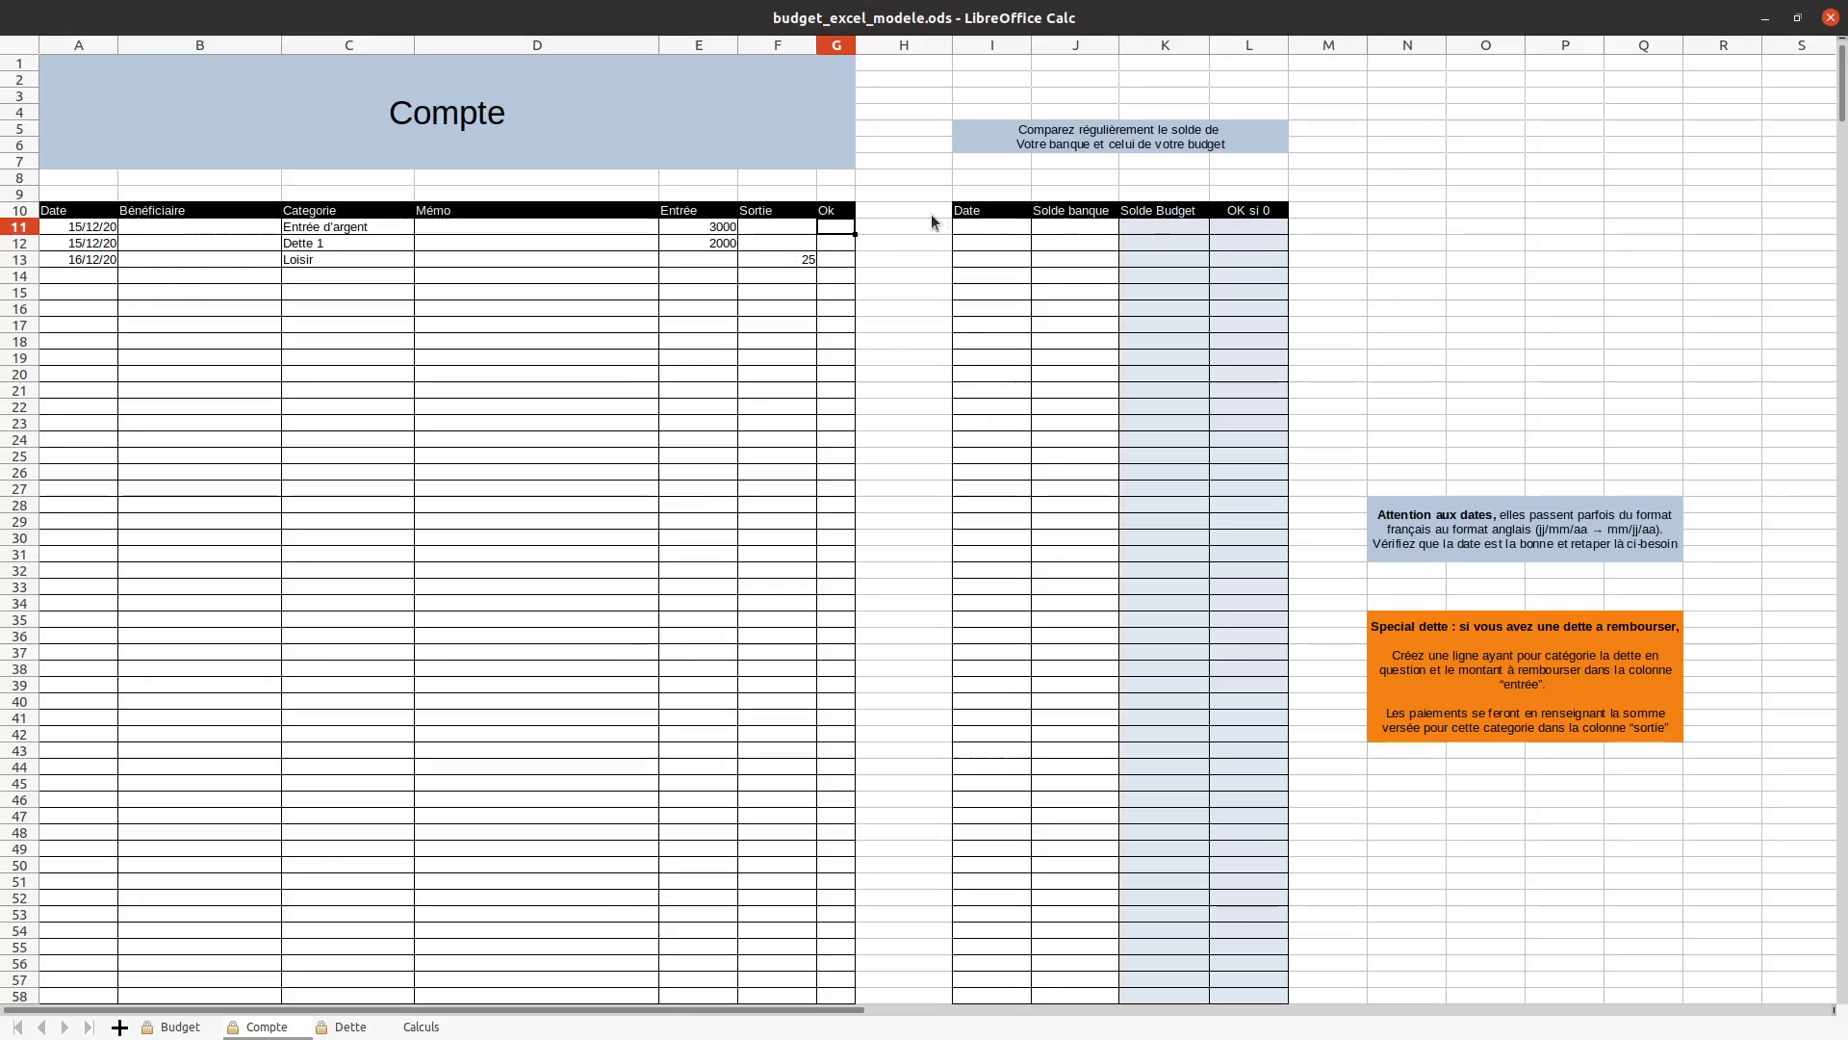
{"action": "type", "text": "X"}
{"action": "key", "text": "Return"}
{"action": "type", "text": "X"}
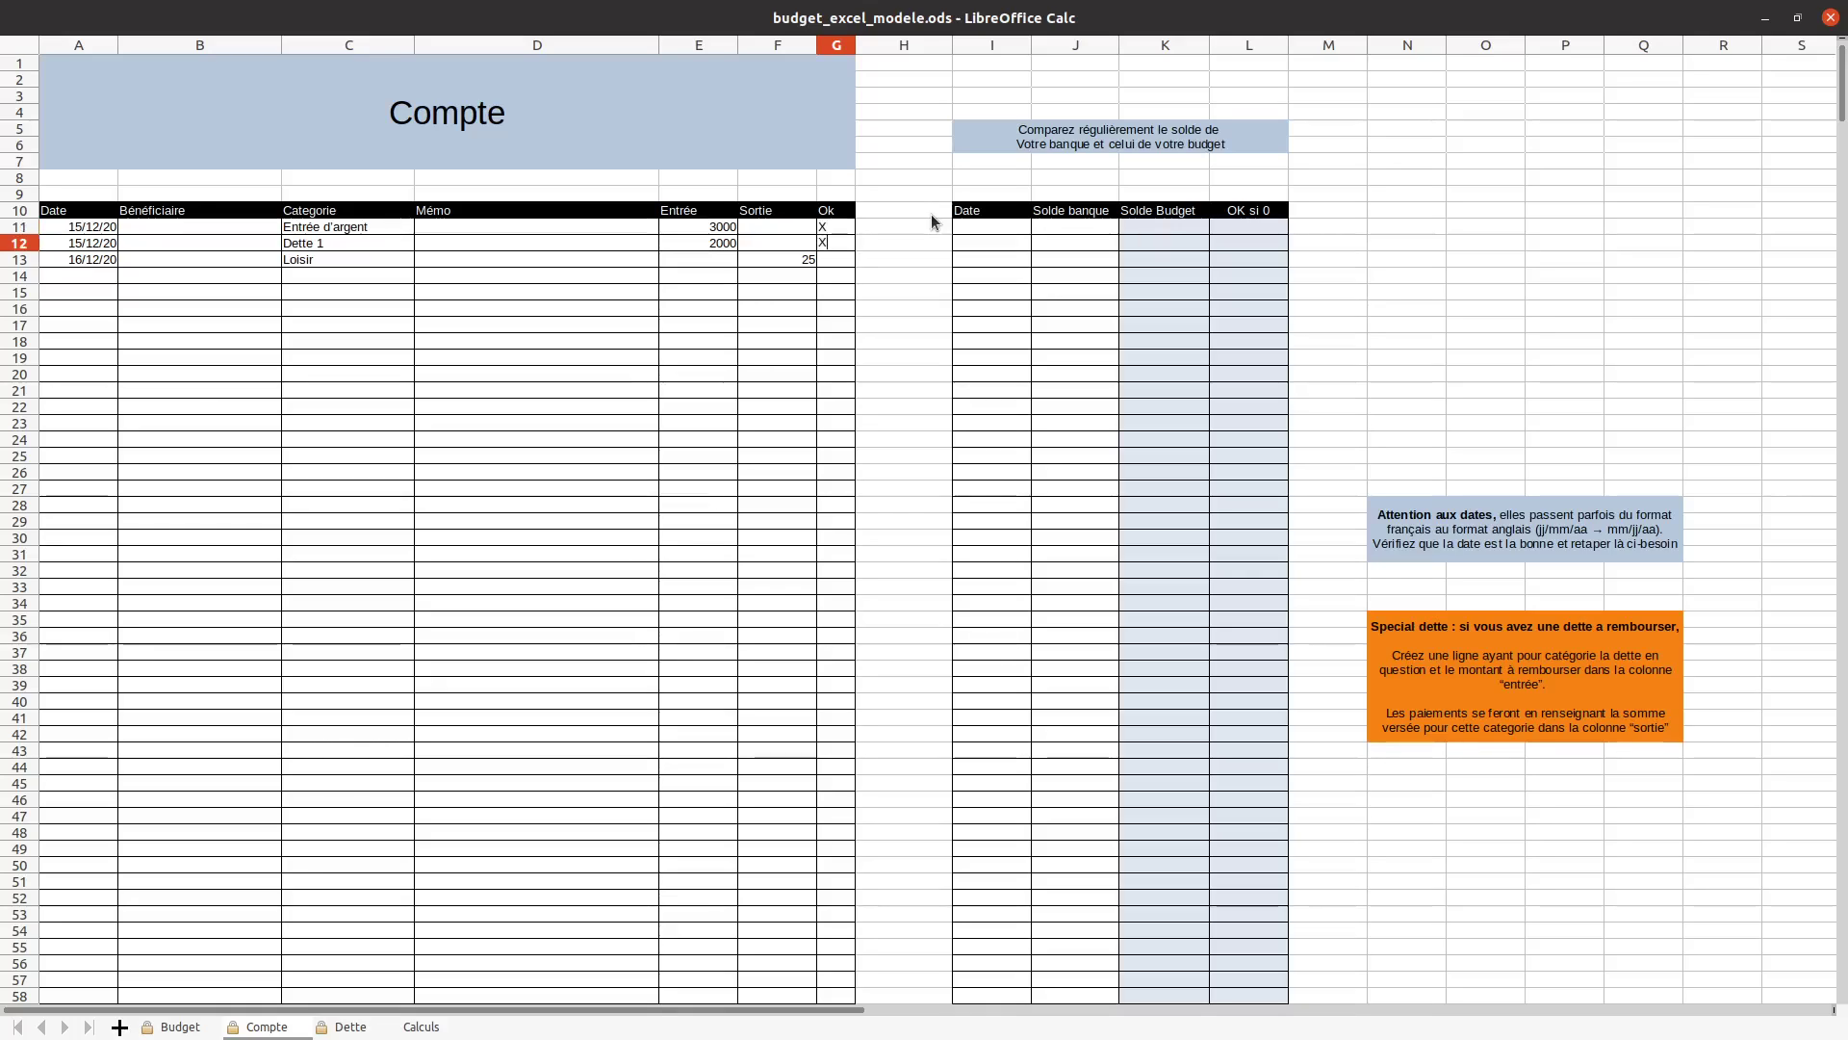
{"action": "key", "text": "Return"}
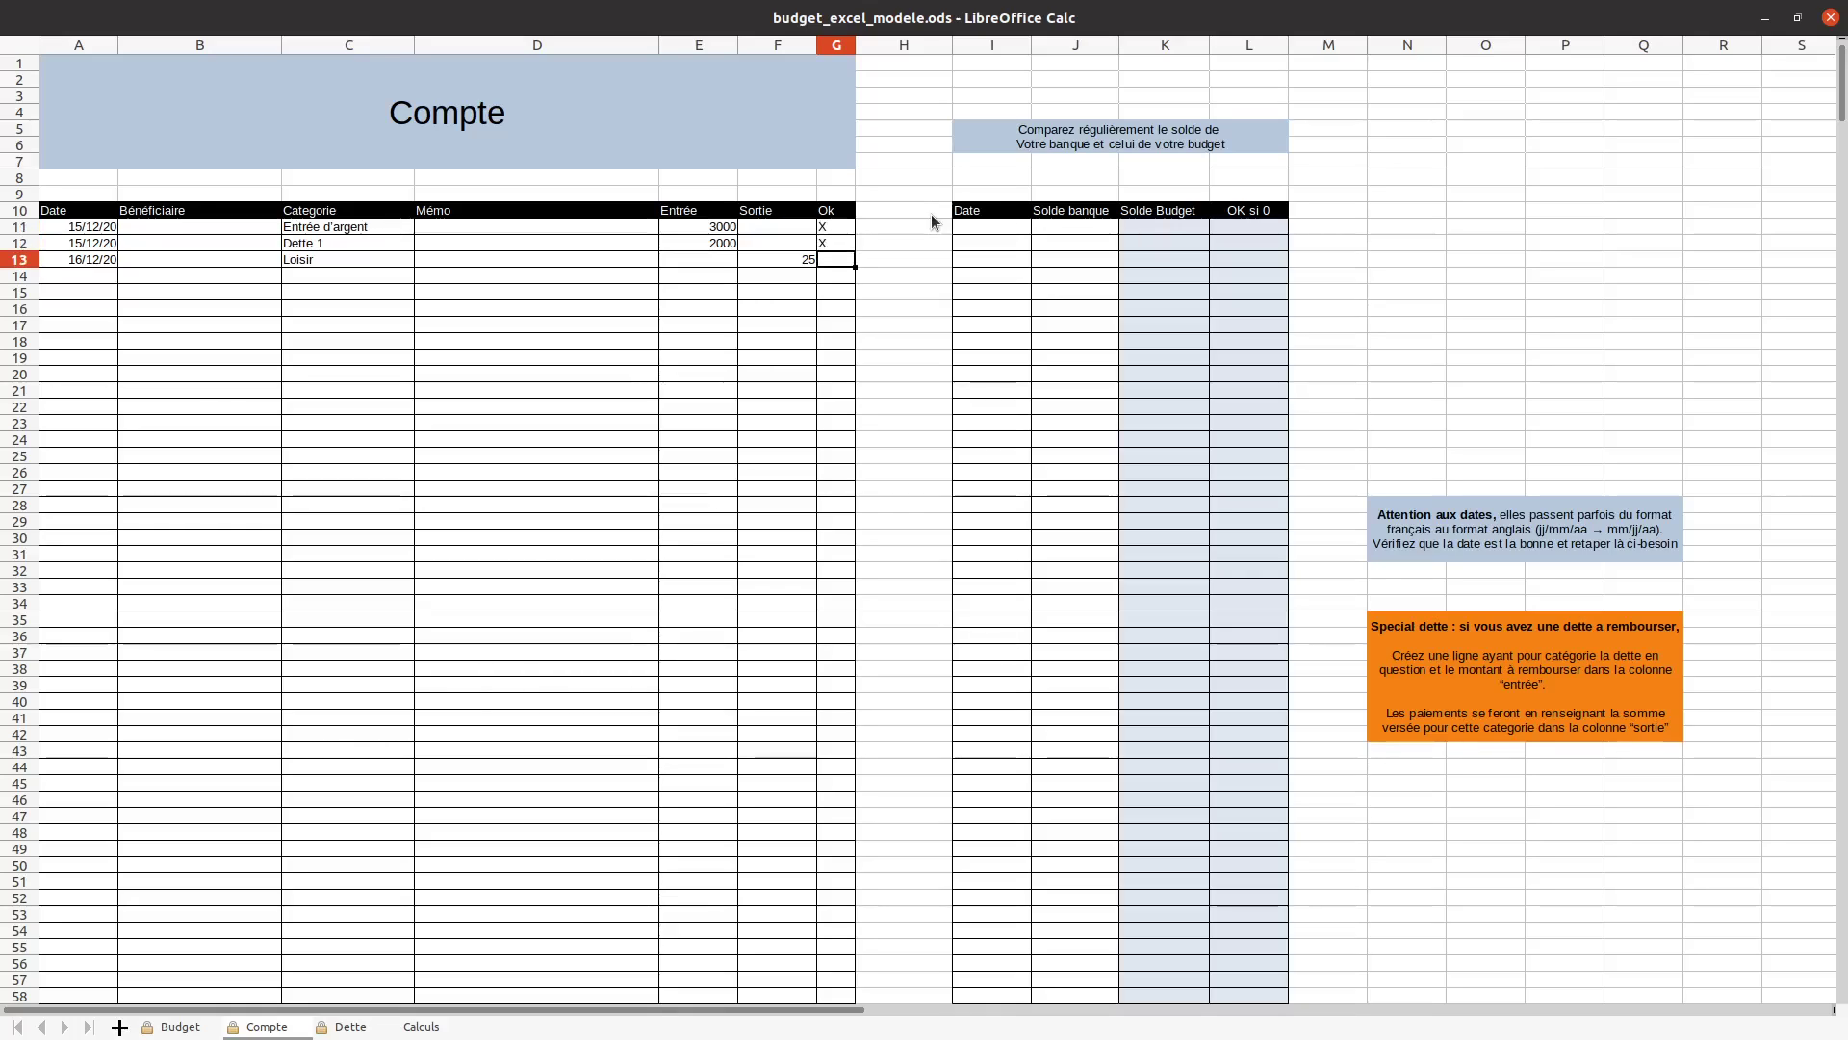
Enter the date 16/12/20 on the first row of the table comparing Solde banque with Solde Budget
{"action": "key", "text": "Up"}
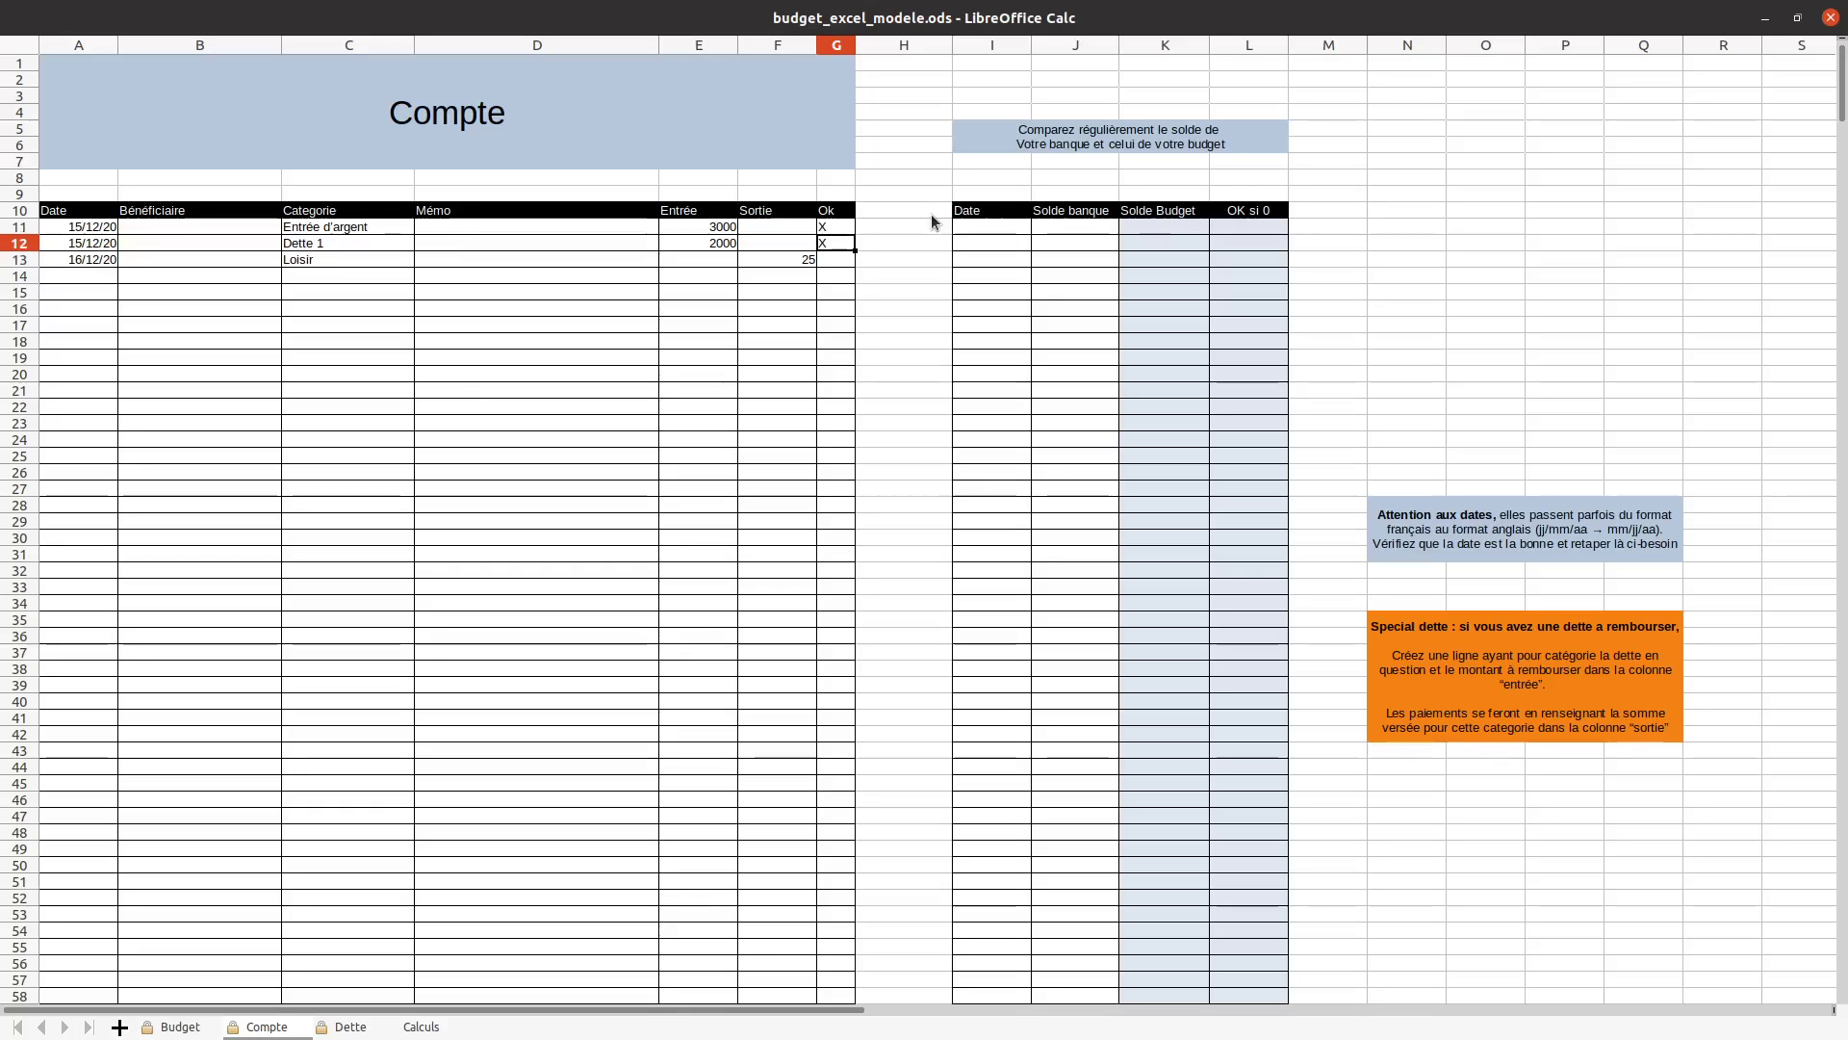
{"action": "key", "text": "Right"}
{"action": "key", "text": "Right"}
{"action": "key", "text": "Up"}
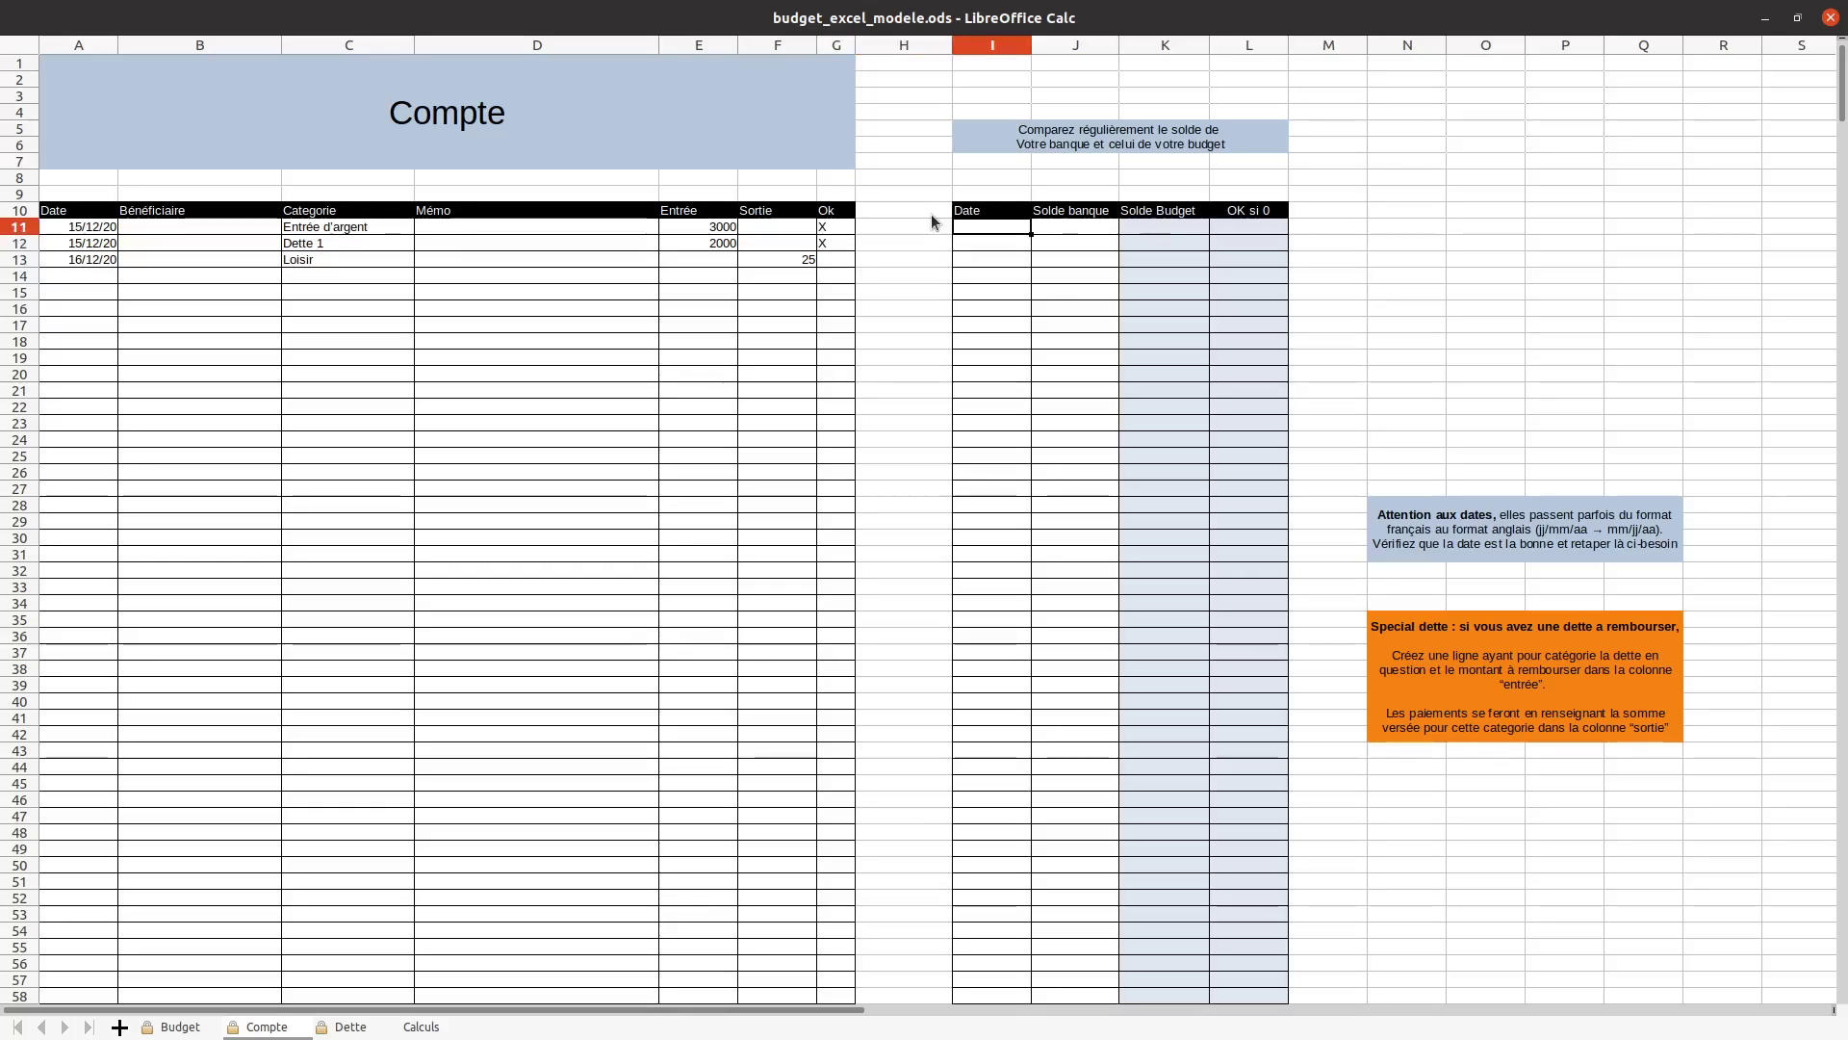
{"action": "key", "text": "Left"}
{"action": "key", "text": "Down"}
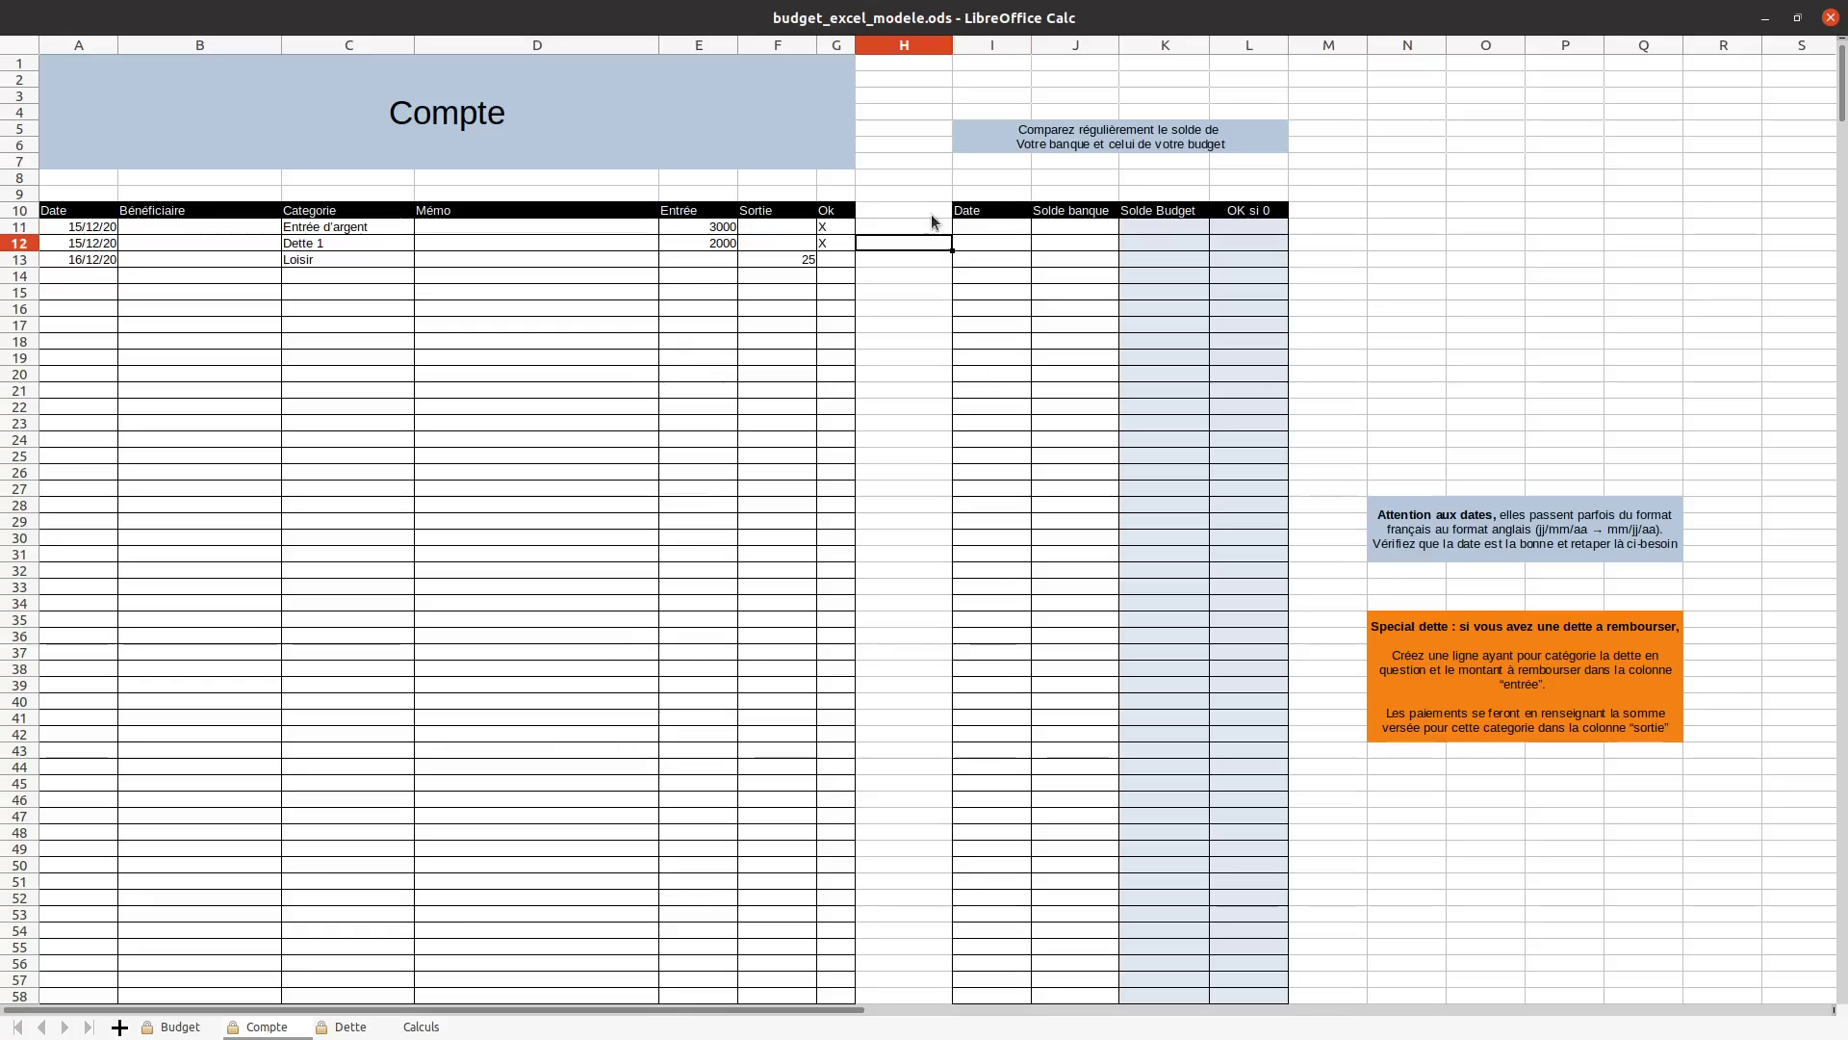
{"action": "key", "text": "Down"}
{"action": "key", "text": "Right"}
{"action": "key", "text": "Up"}
{"action": "key", "text": "Up"}
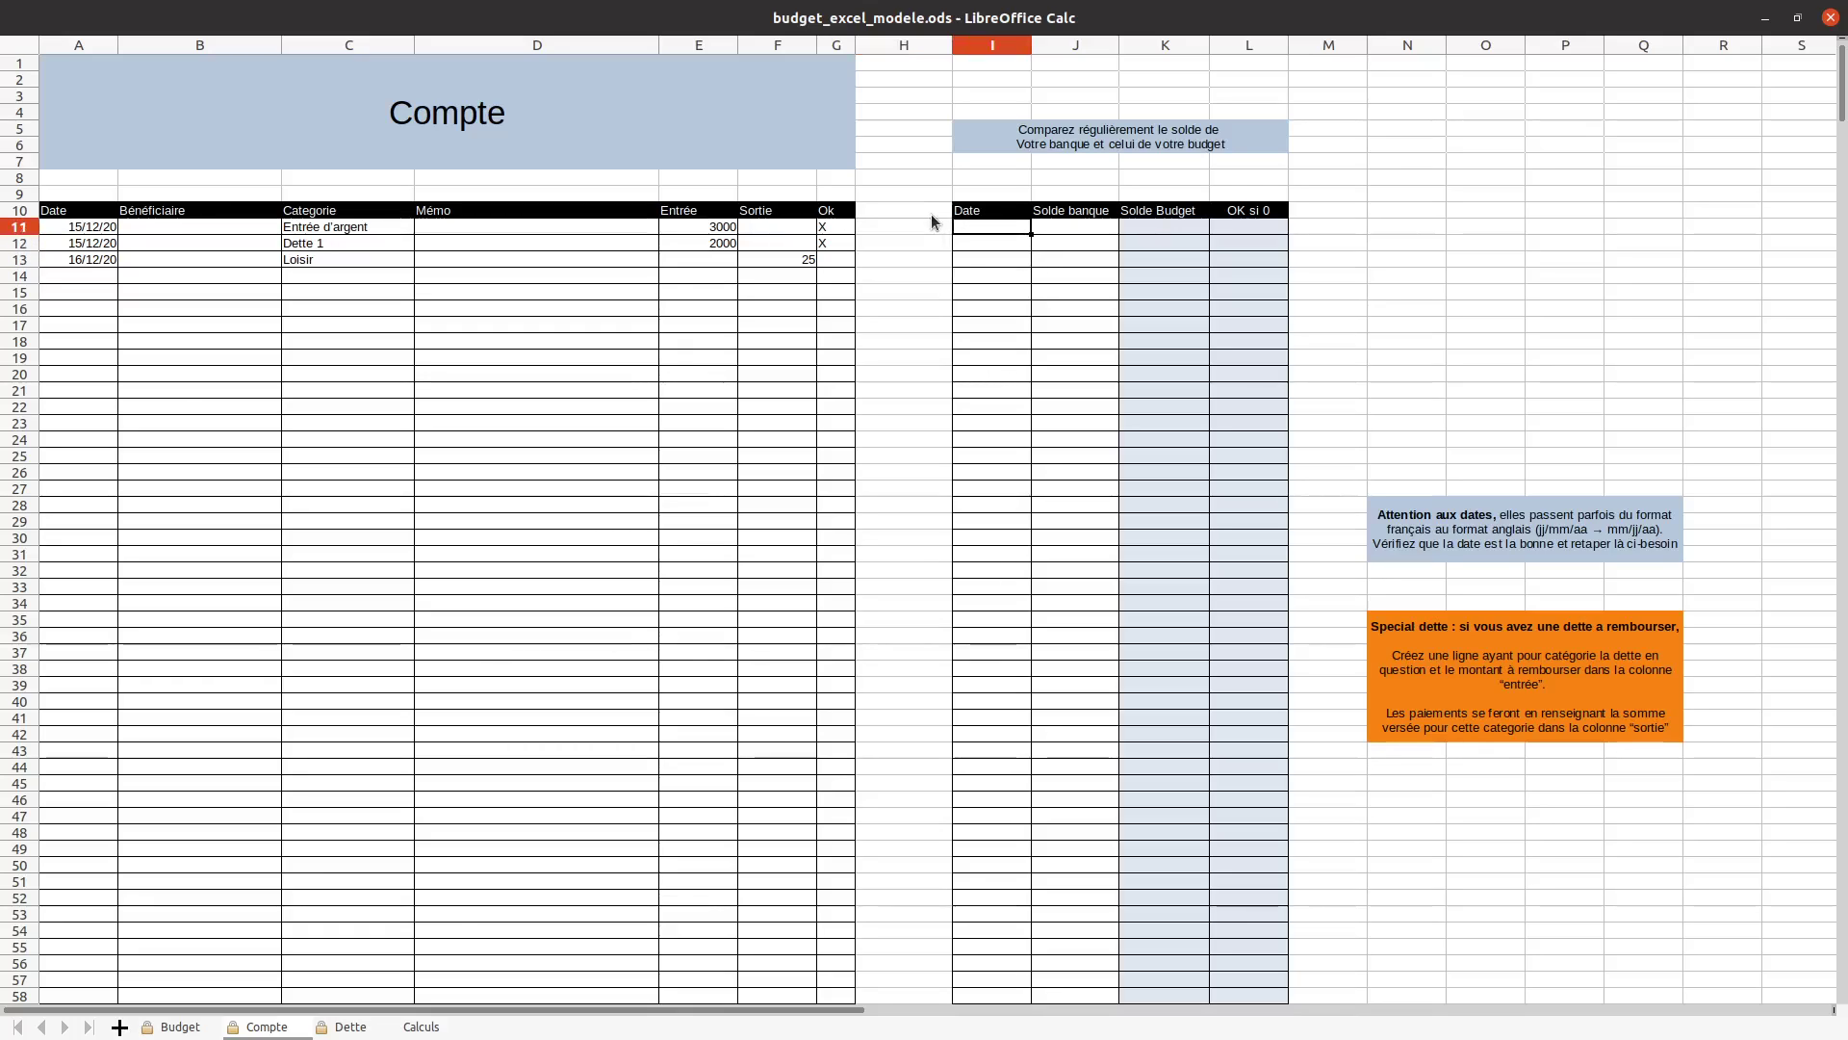
{"action": "type", "text": "16/12/20"}
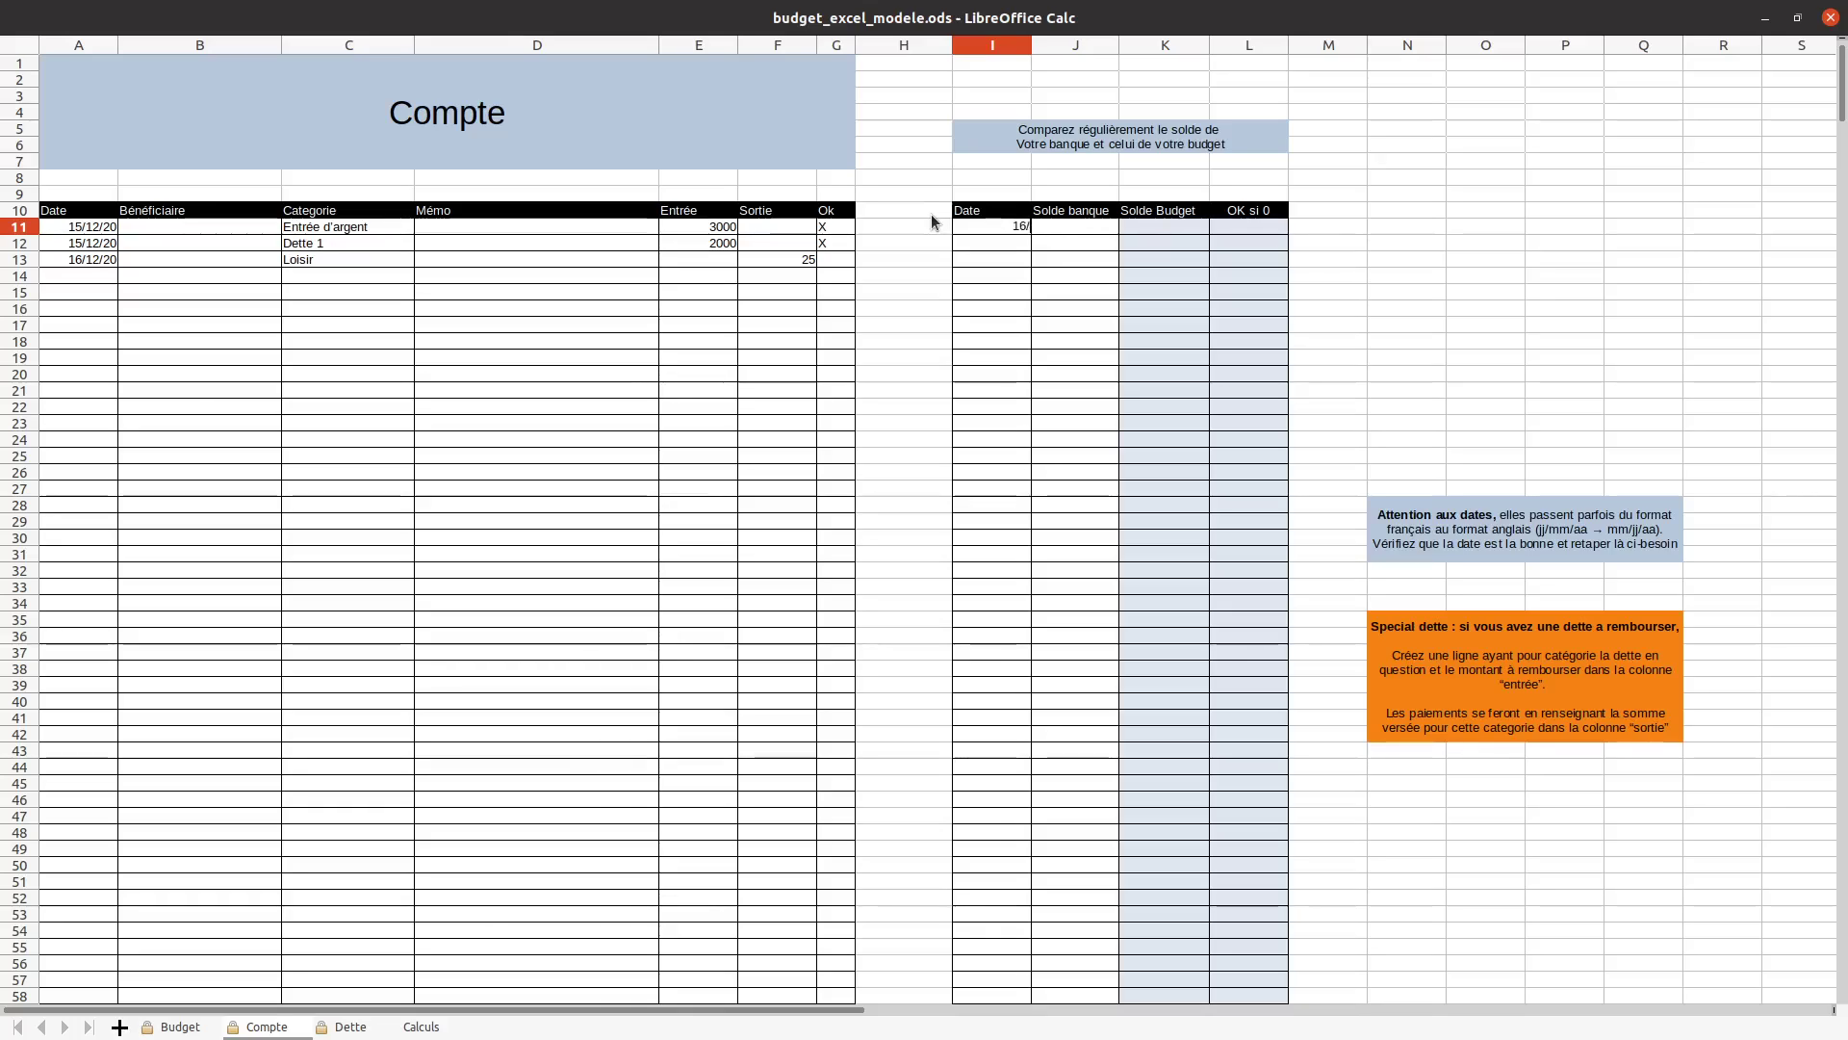
{"action": "key", "text": "Return"}
{"action": "key", "text": "Up"}
{"action": "key", "text": "Right"}
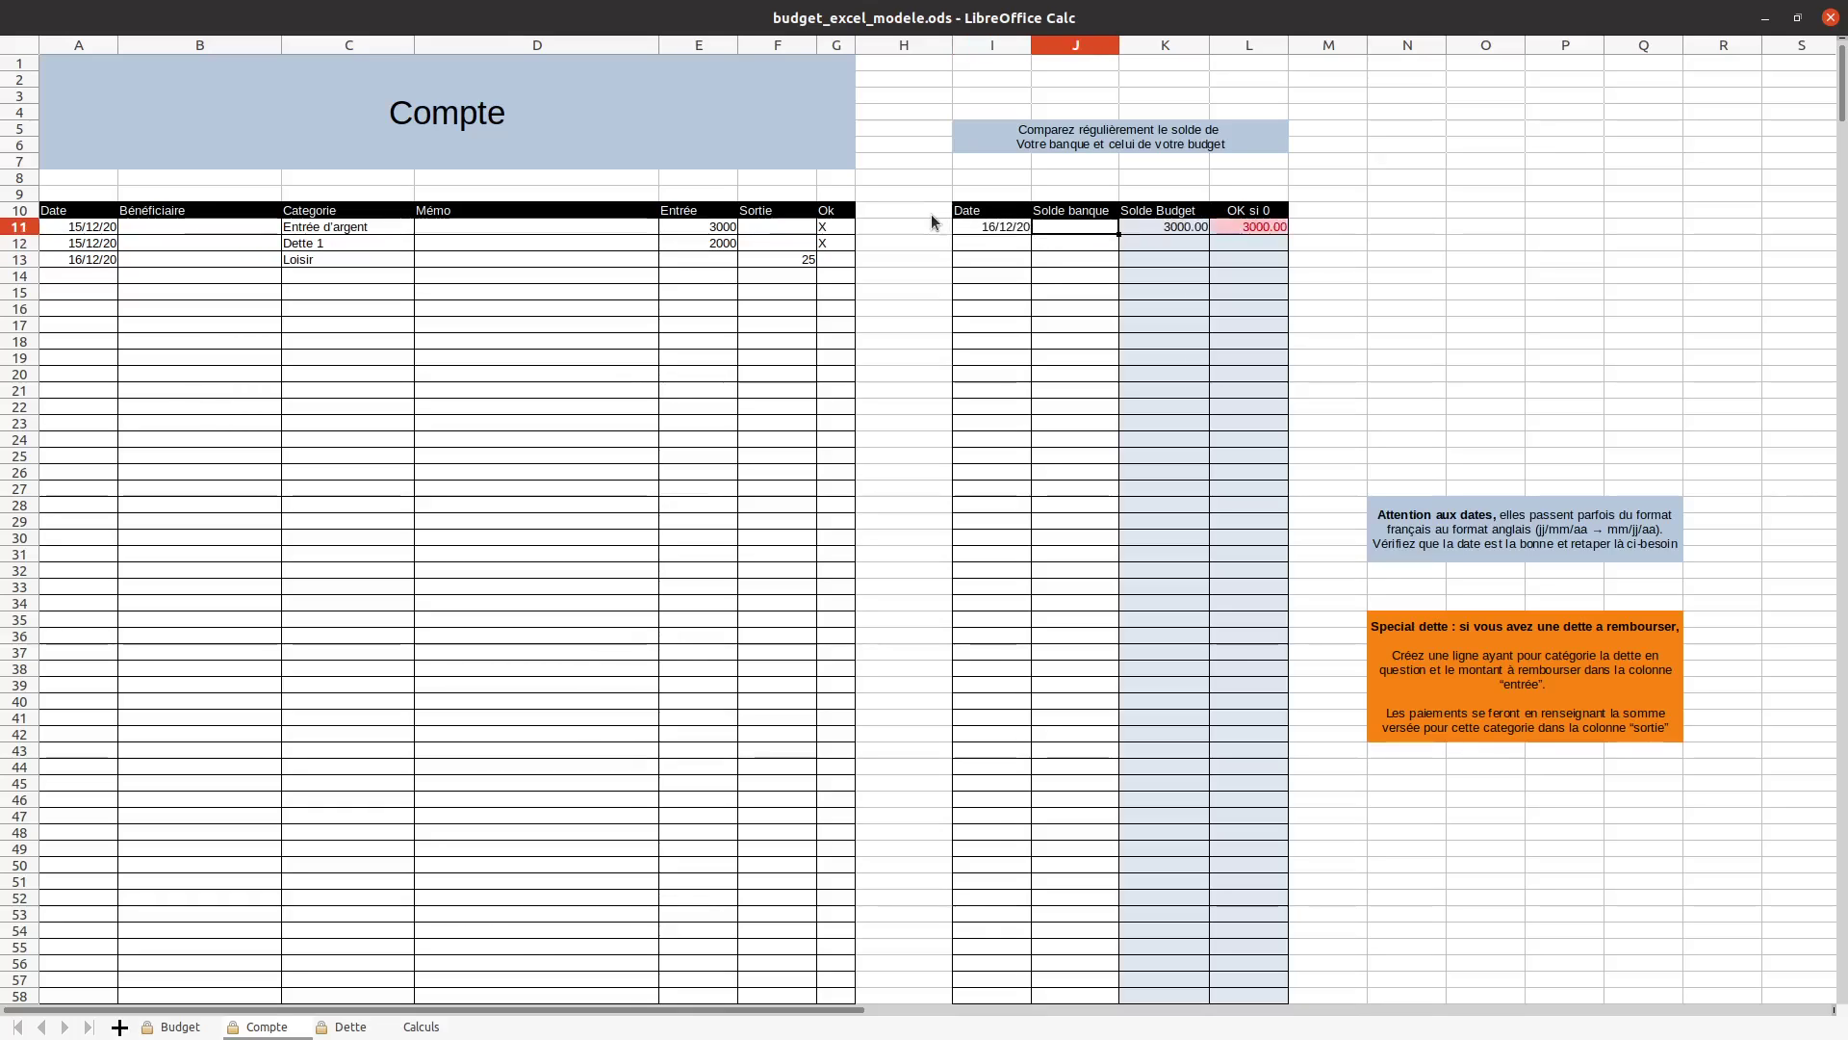
{"action": "key", "text": "Right"}
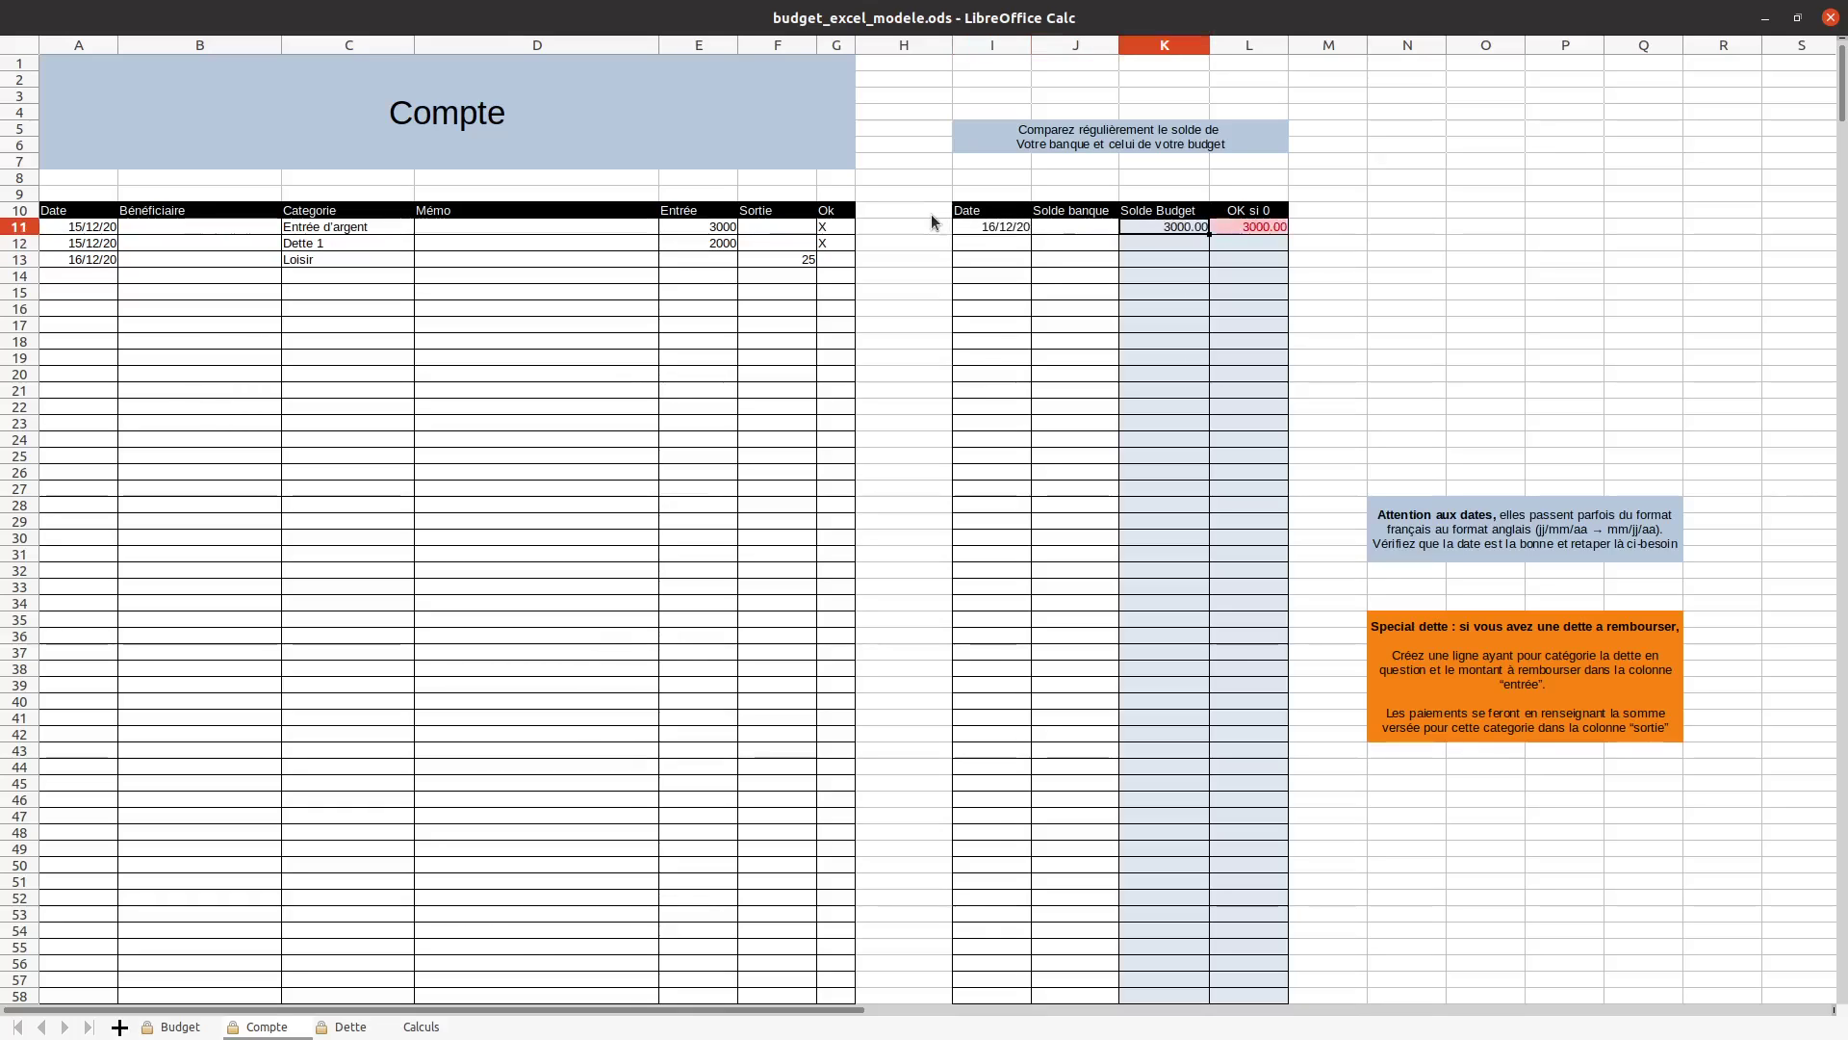
Mark the Loisir entry with X in the Ok column
{"action": "left_click", "coordinate": [721, 227]}
{"action": "left_click", "coordinate": [836, 266]}
{"action": "type", "text": "X"}
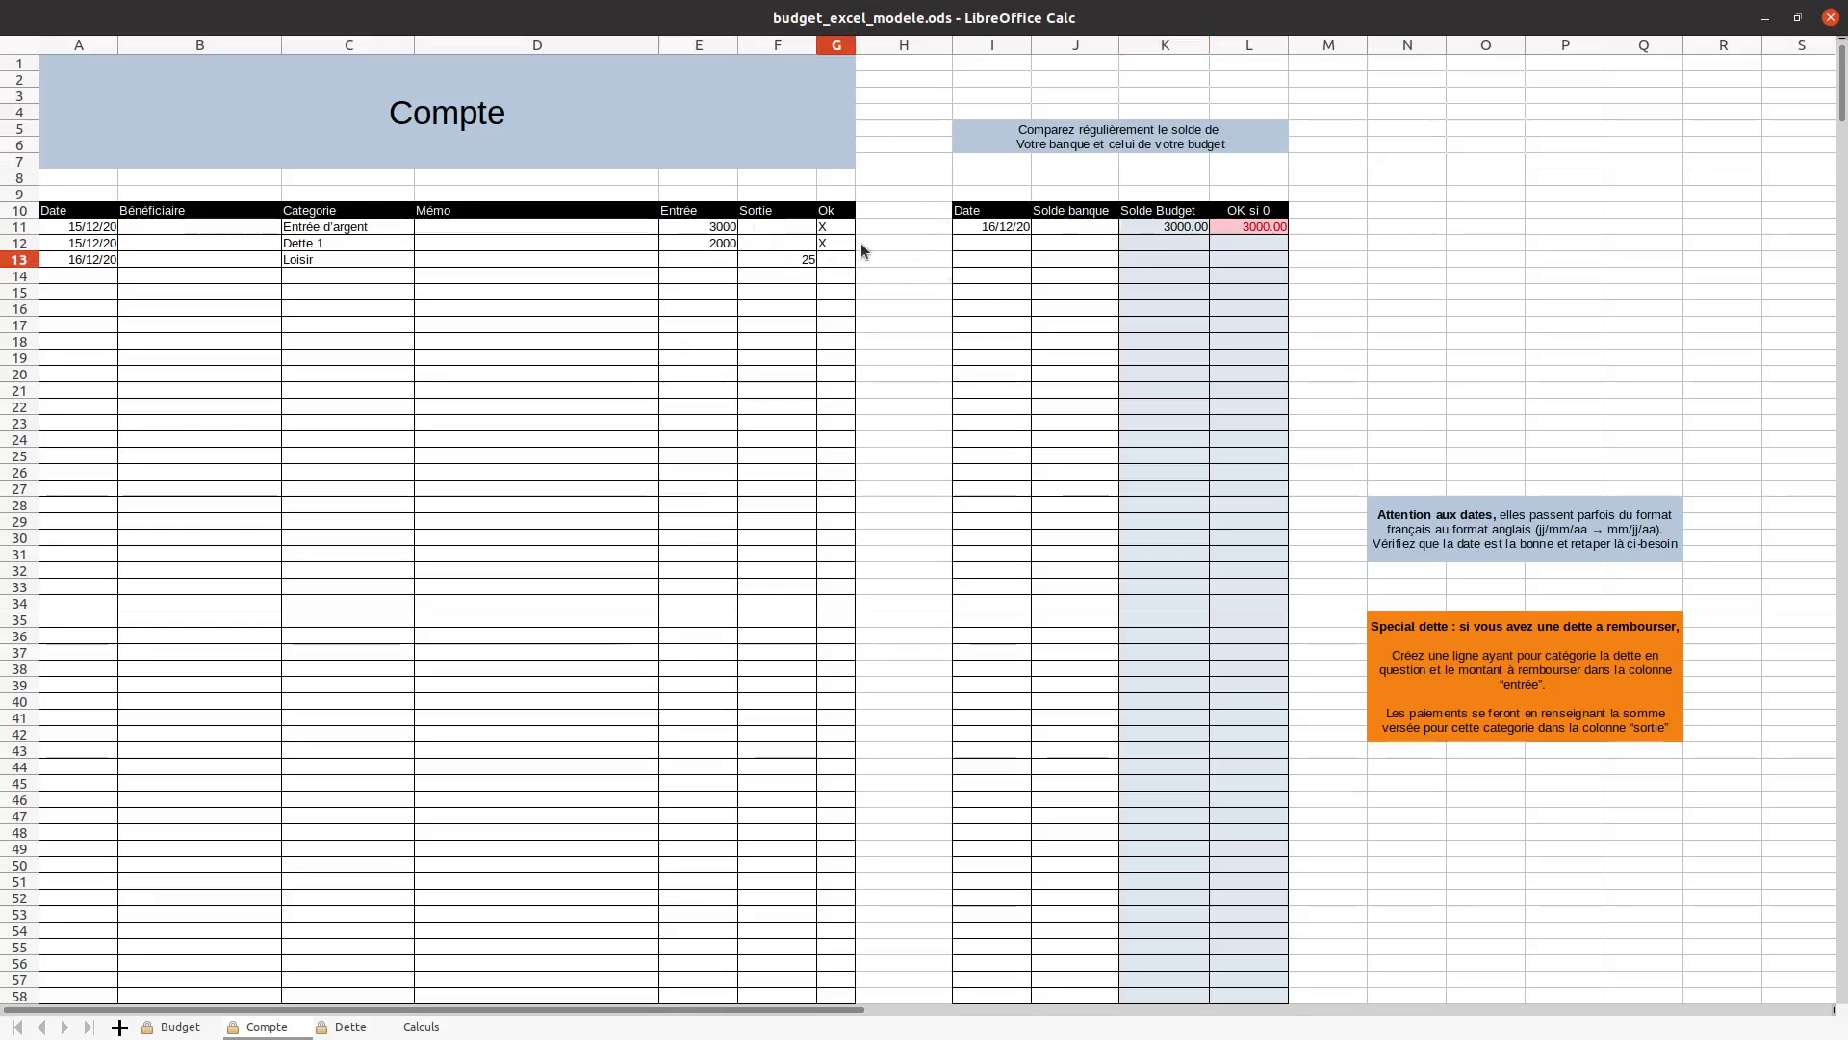
{"action": "key", "text": "Return"}
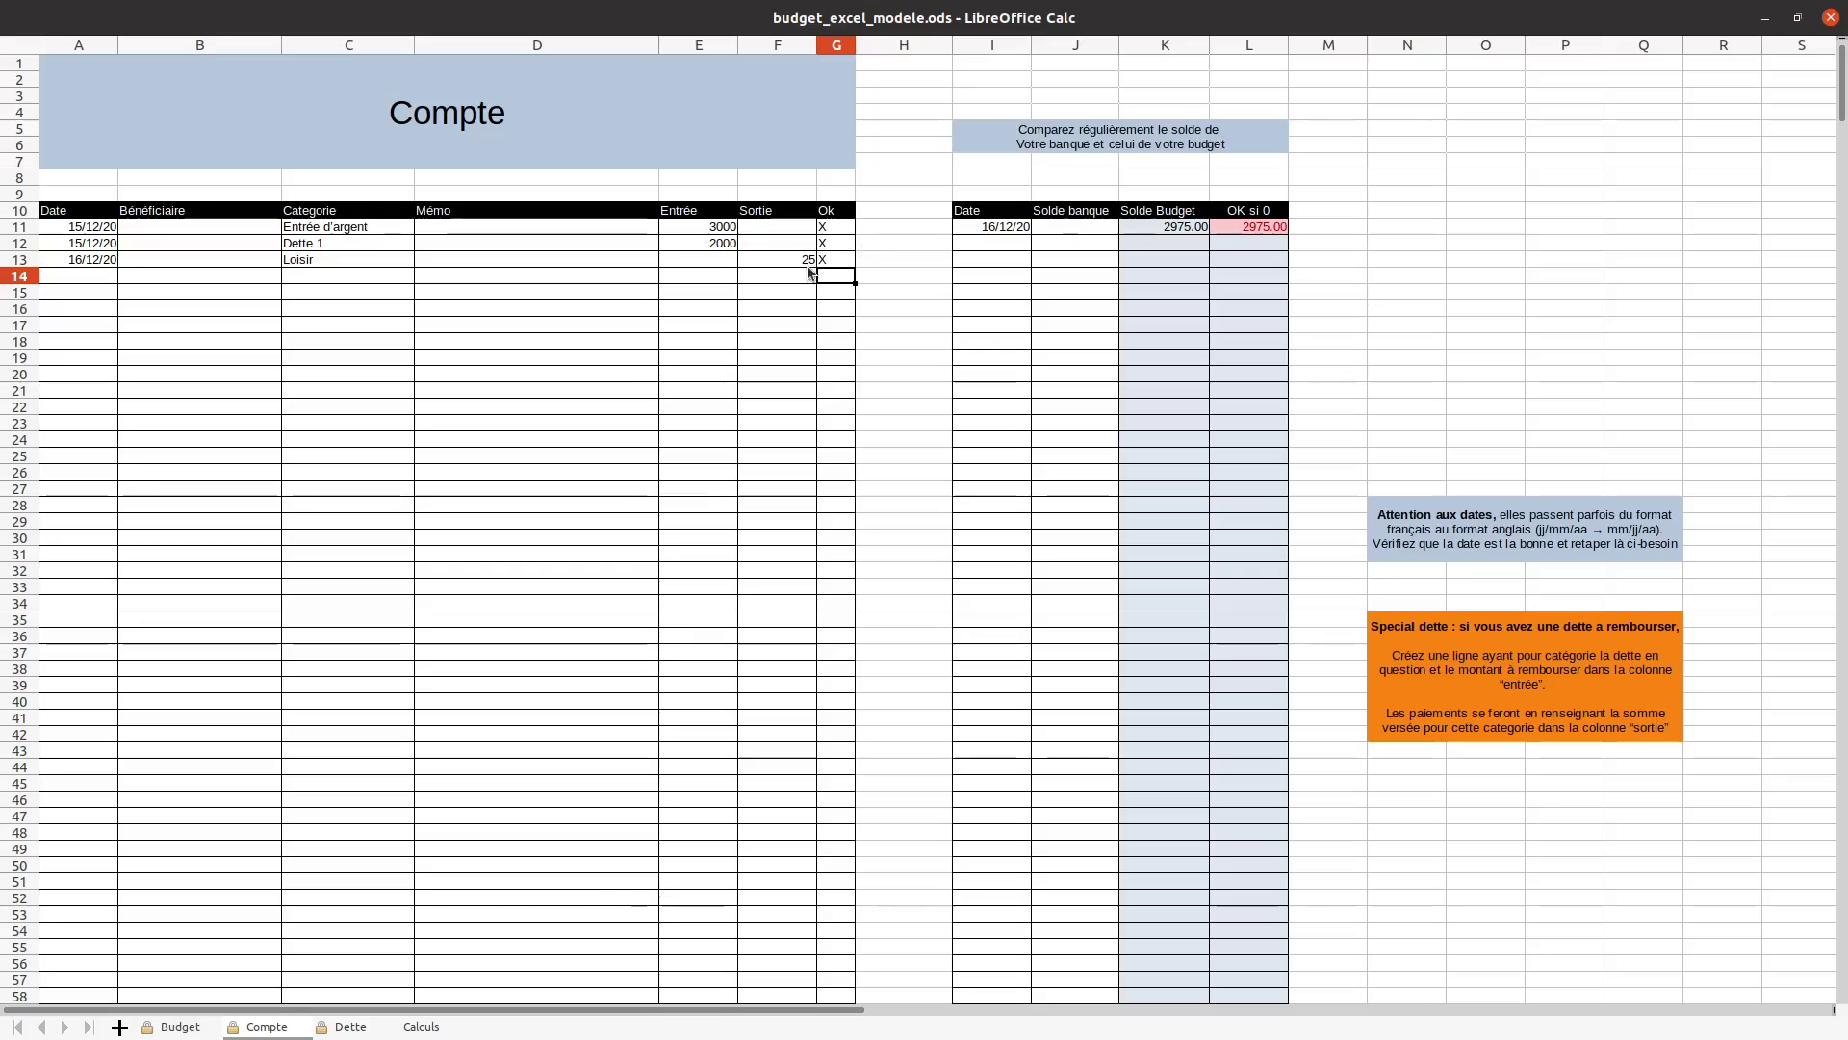
{"action": "left_click", "coordinate": [826, 259]}
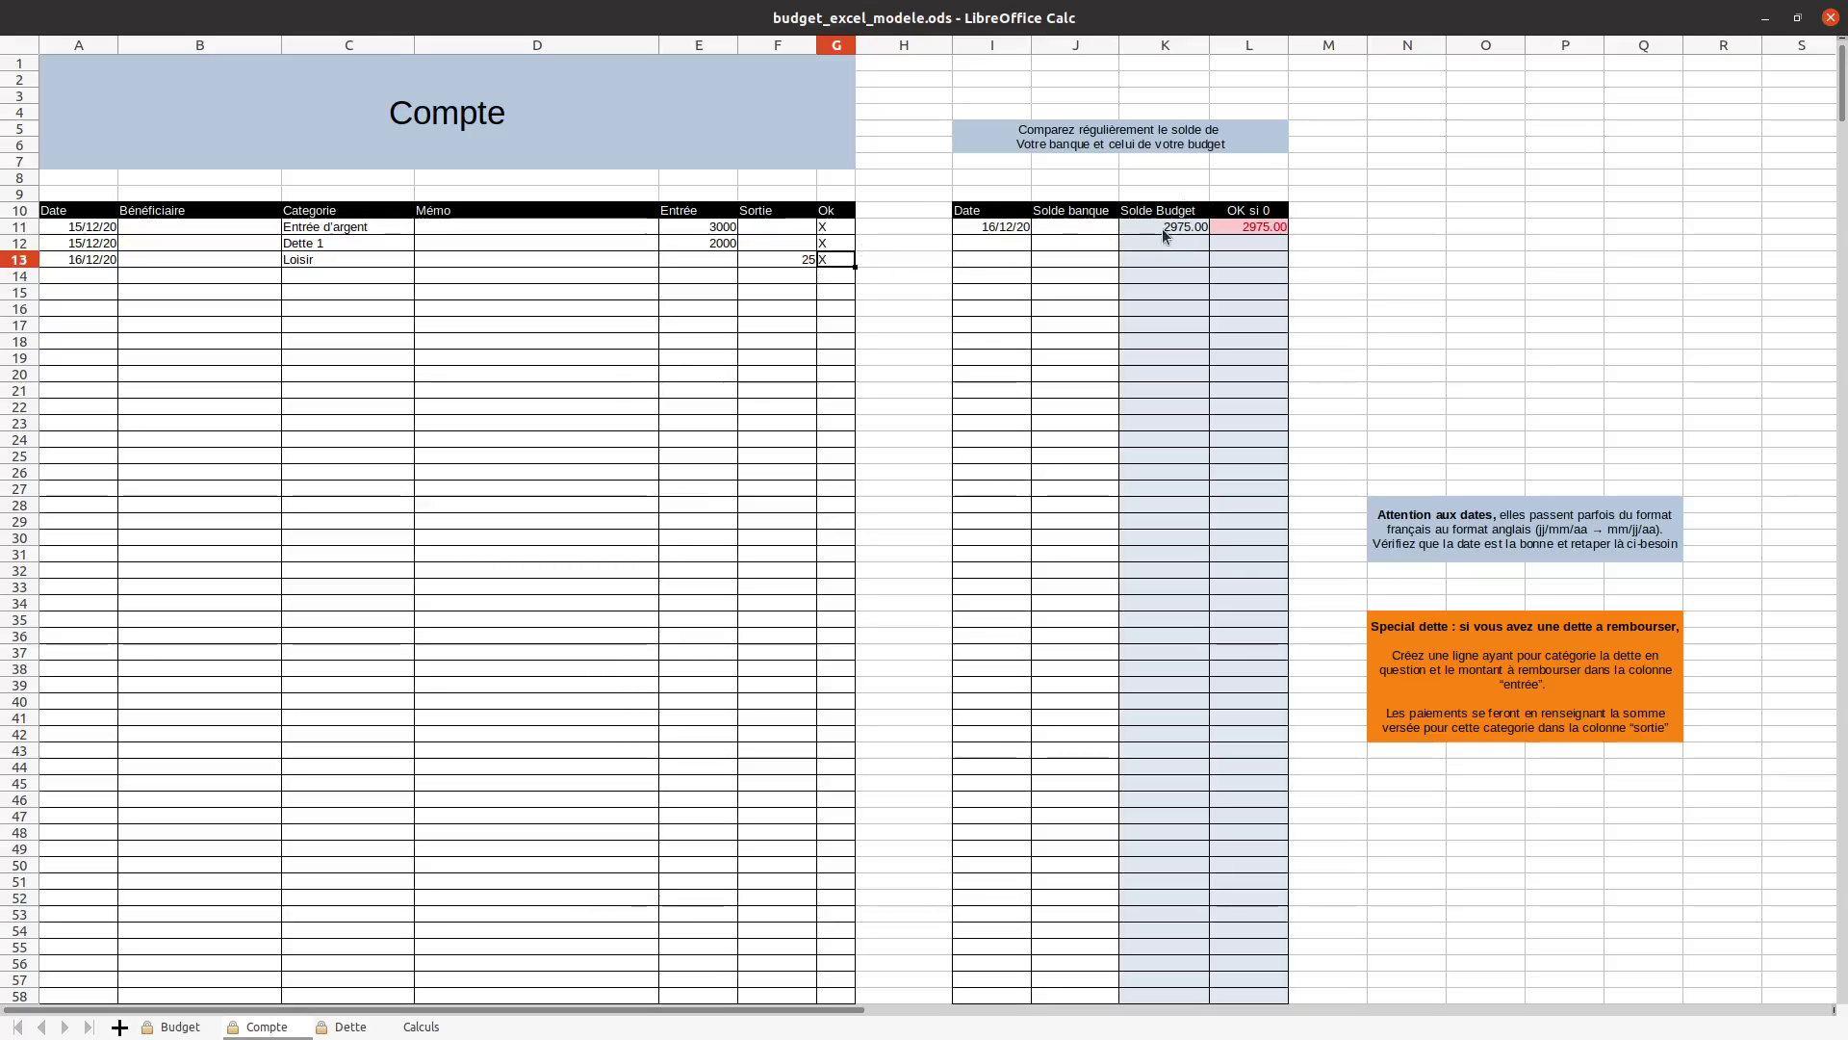
Enter 2975 as the Solde banque for 16/12/20 in the balance comparison table
{"action": "left_click", "coordinate": [1096, 224]}
{"action": "double_click", "coordinate": [1096, 225]}
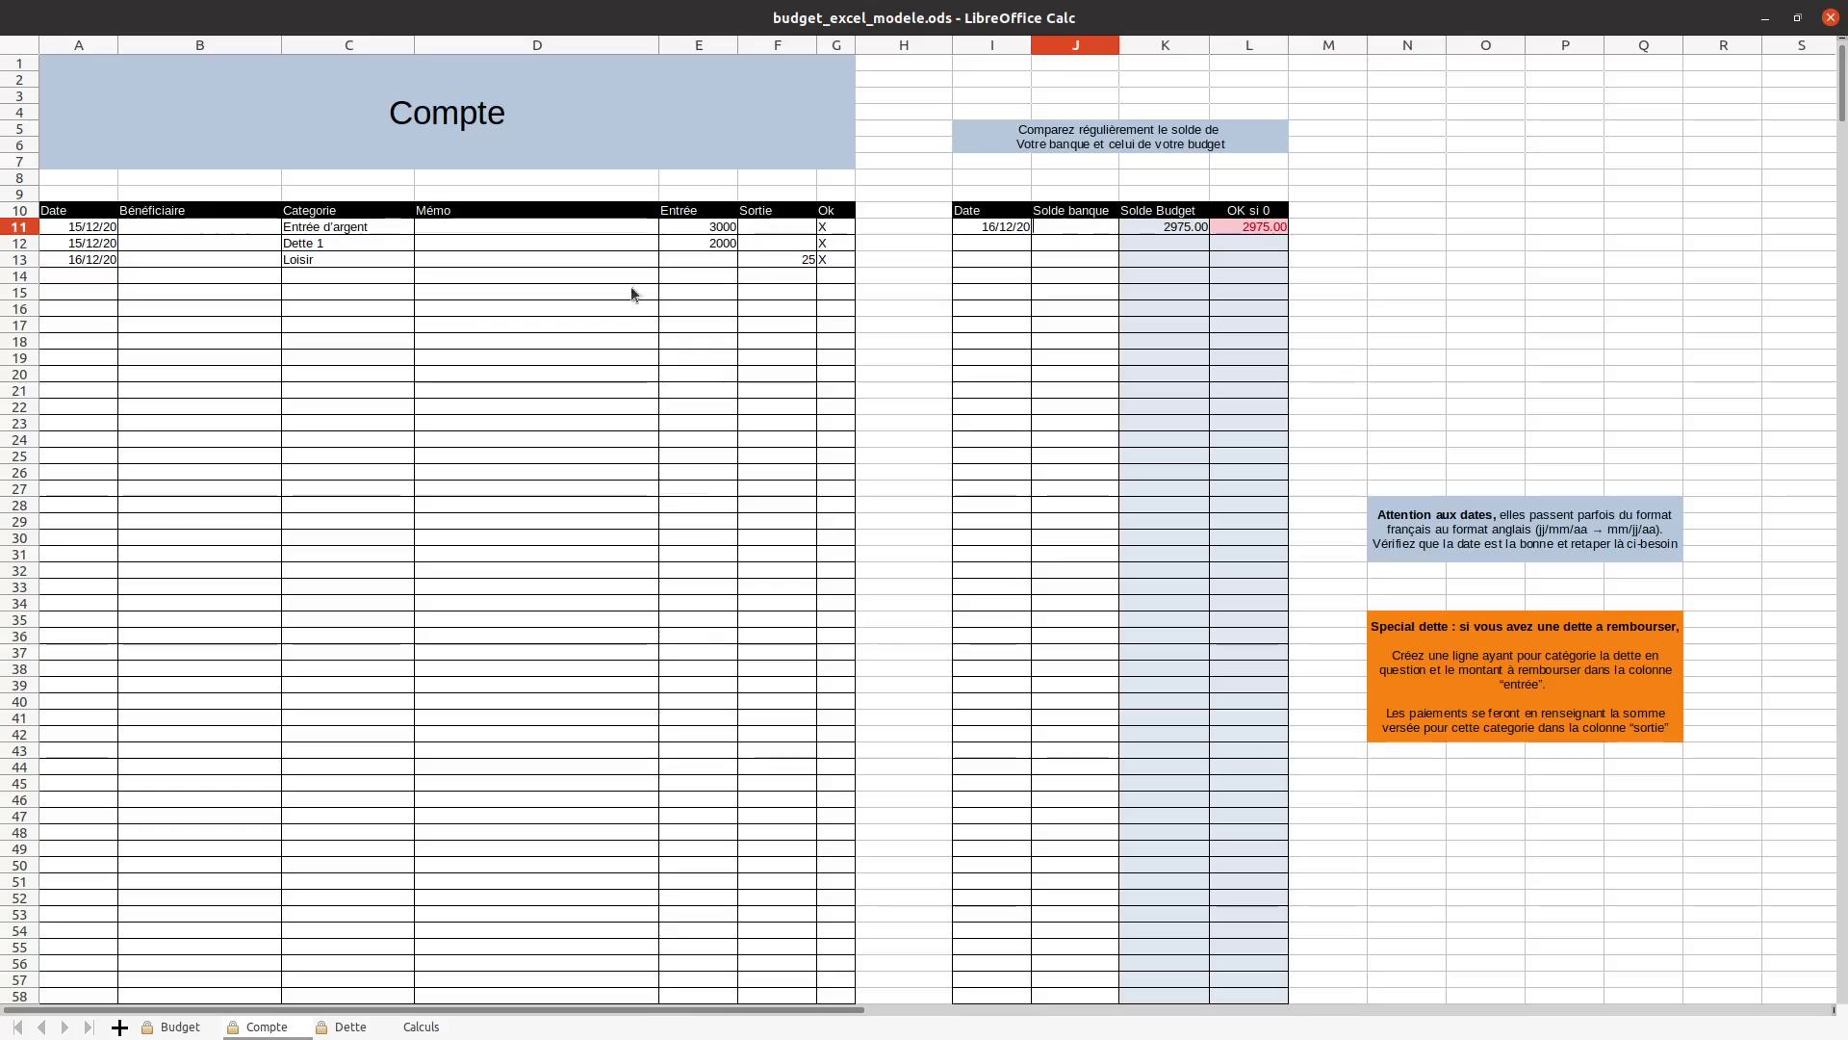
{"action": "left_click_drag", "start_coordinate": [81, 229], "coordinate": [800, 271]}
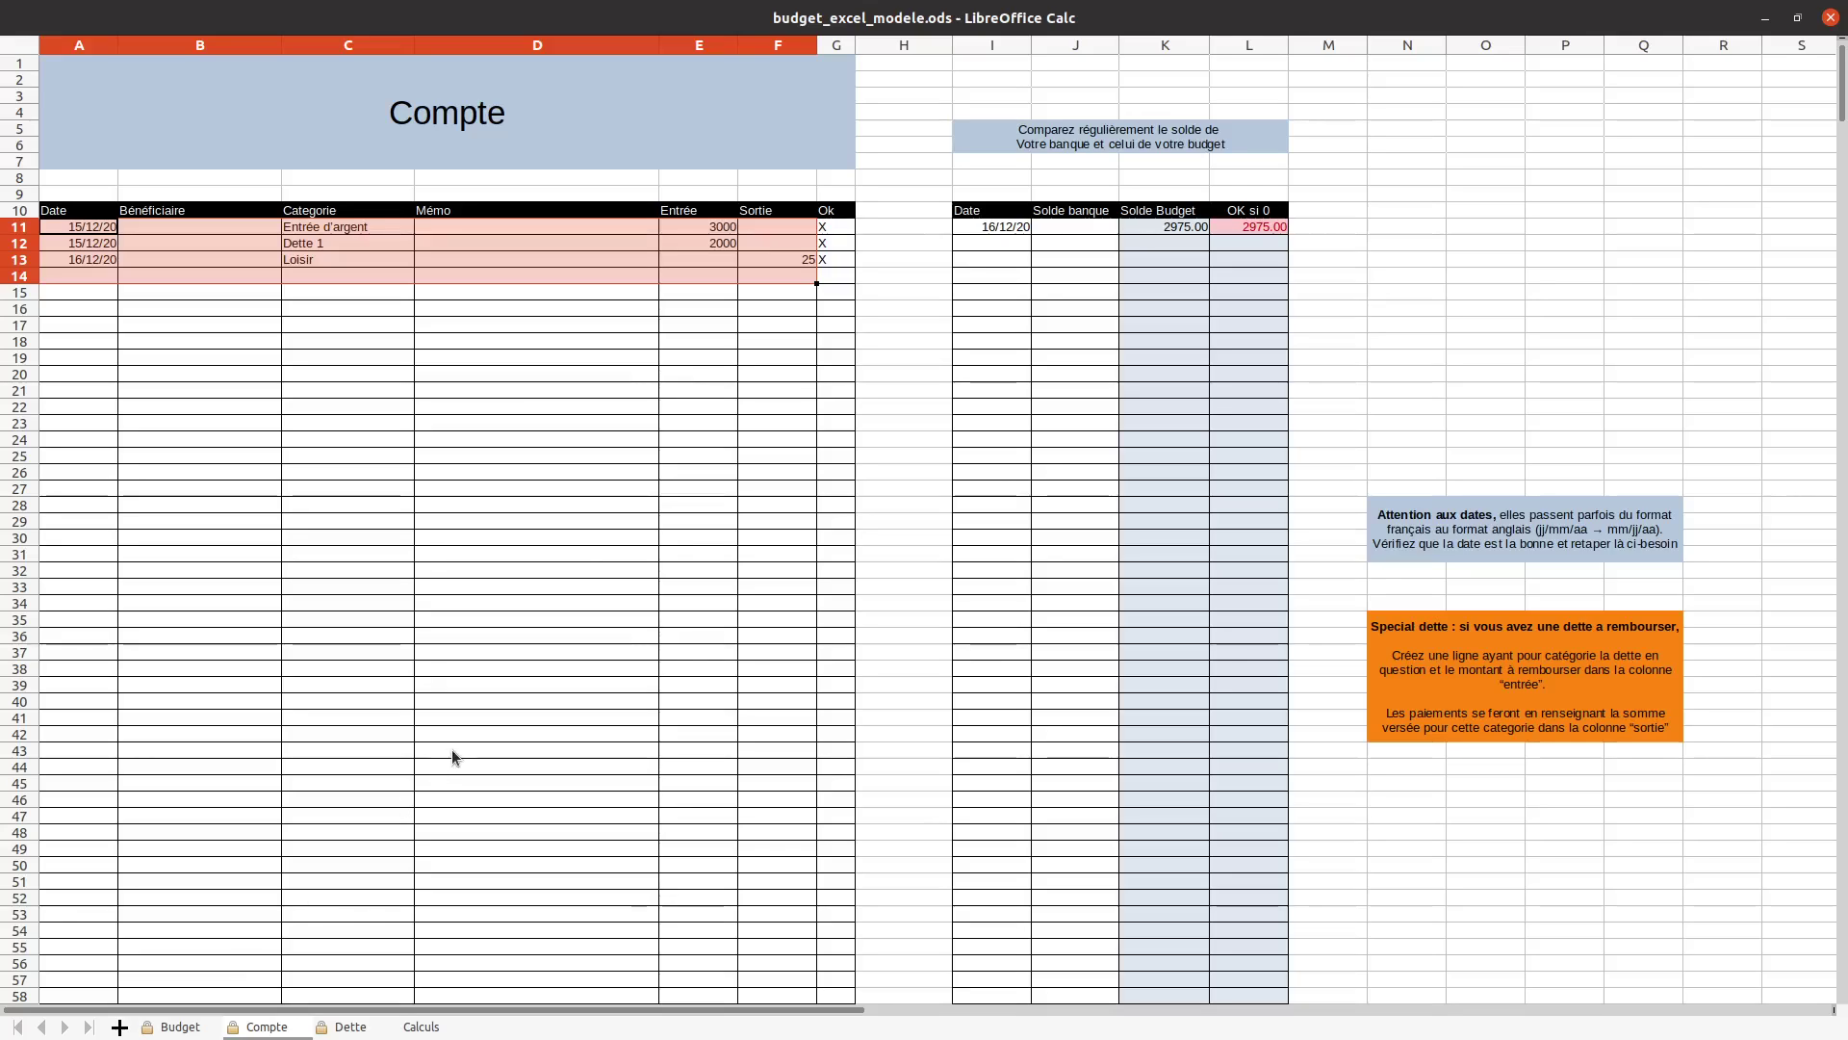
{"action": "left_click", "coordinate": [1065, 231]}
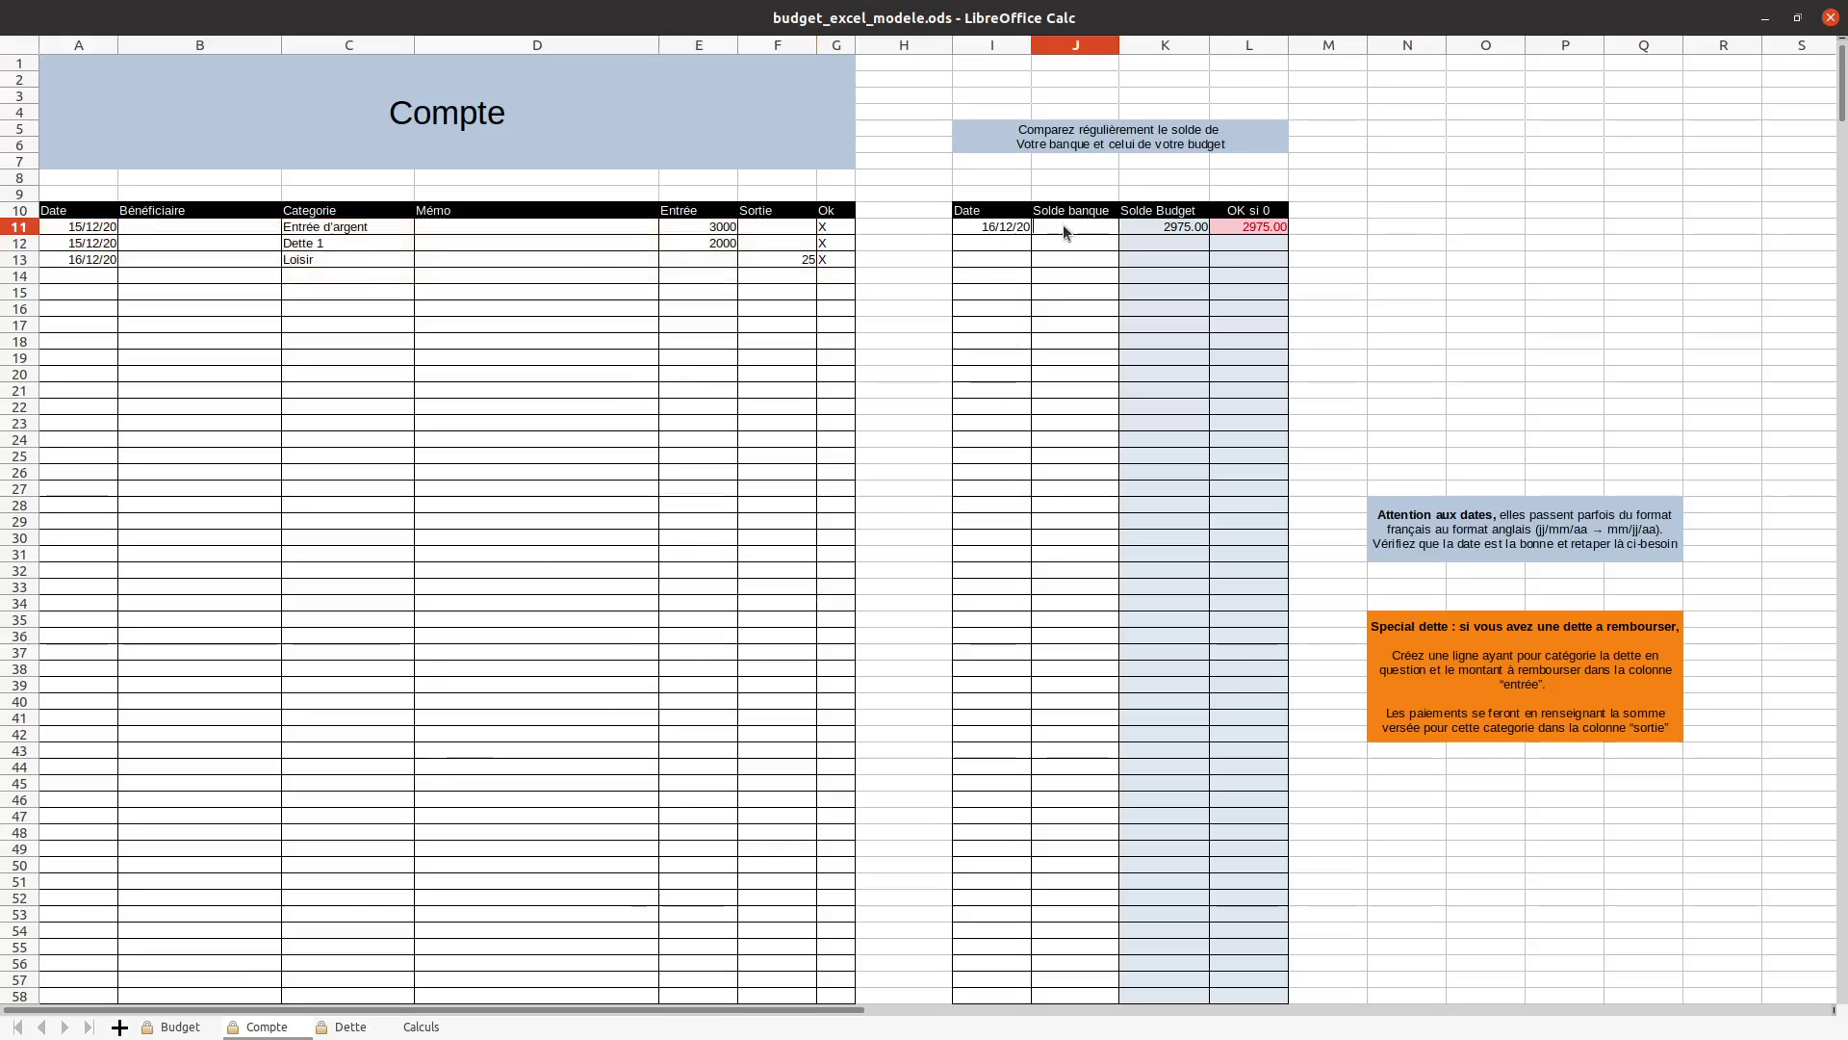
{"action": "type", "text": "2975"}
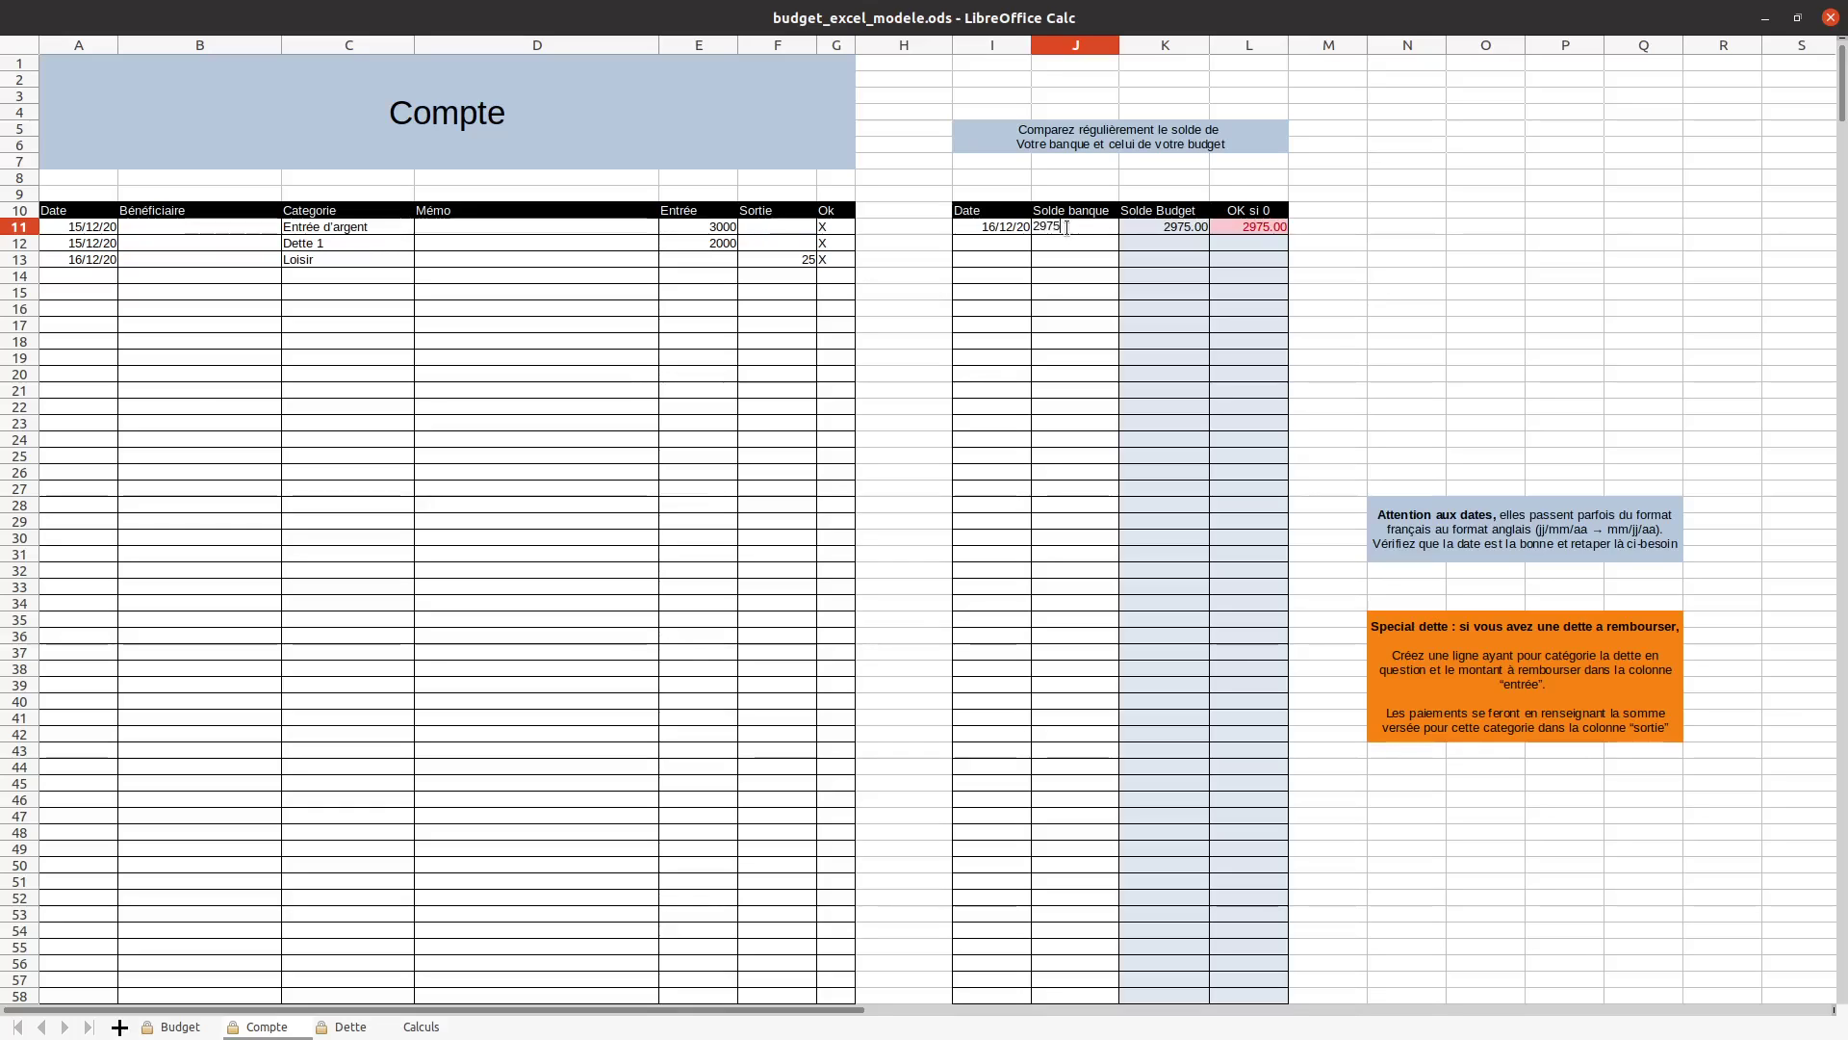
{"action": "key", "text": "Return"}
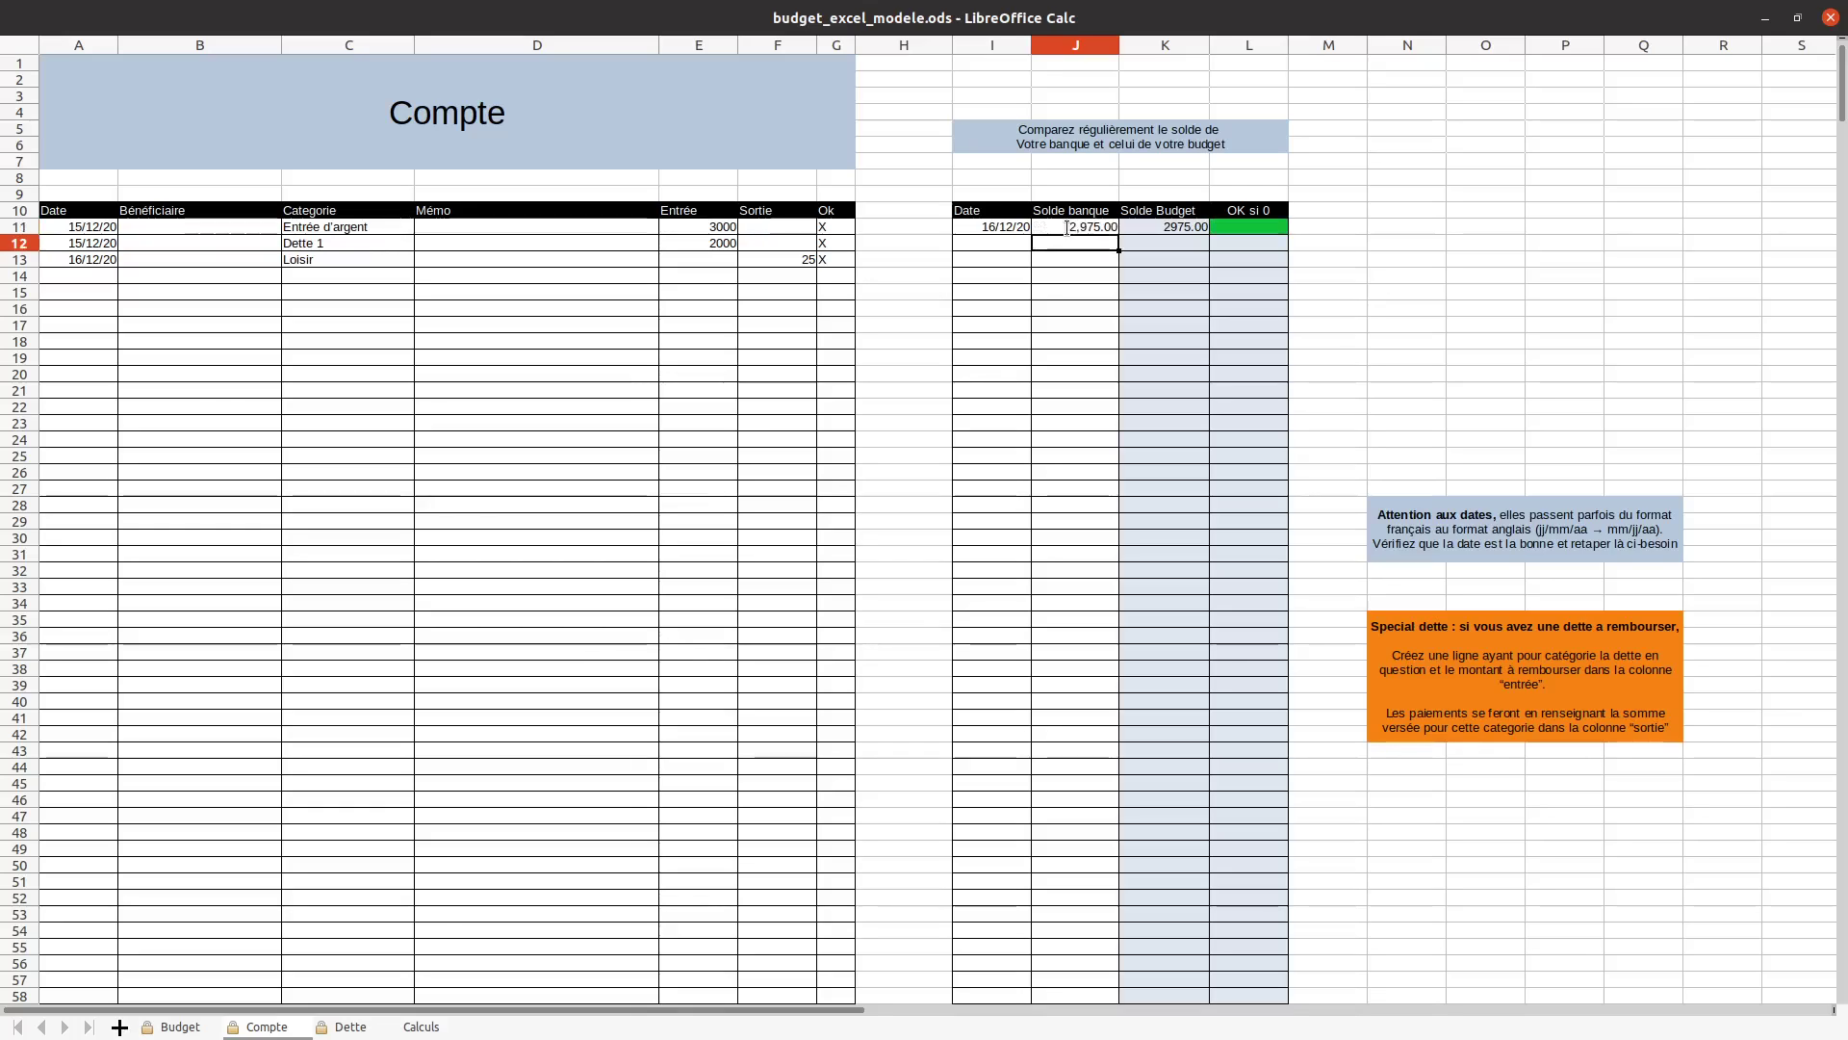
Check the OK si 0 cell for 16/12/20 and review décembre's categories on the Budget sheet
{"action": "left_click", "coordinate": [1254, 224]}
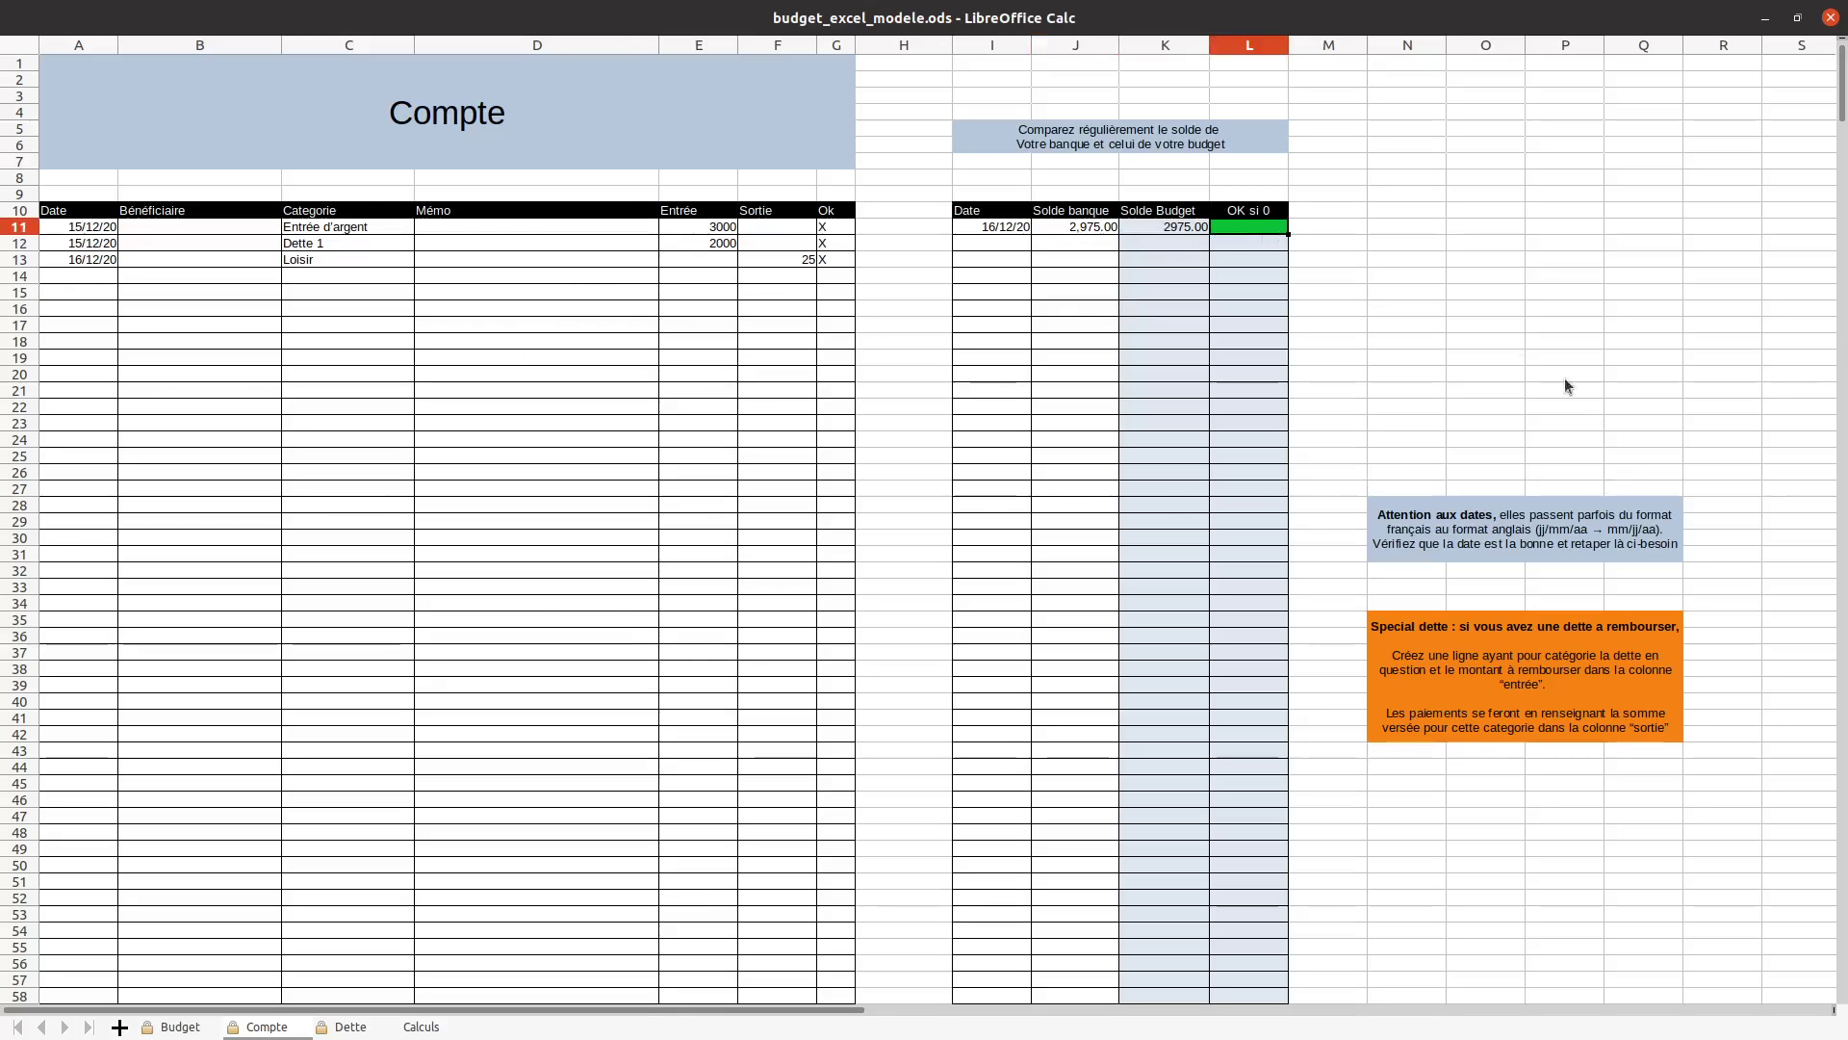
{"action": "left_click", "coordinate": [188, 1027]}
{"action": "scroll", "coordinate": [833, 732], "scroll_direction": "up", "scroll_amount": 6}
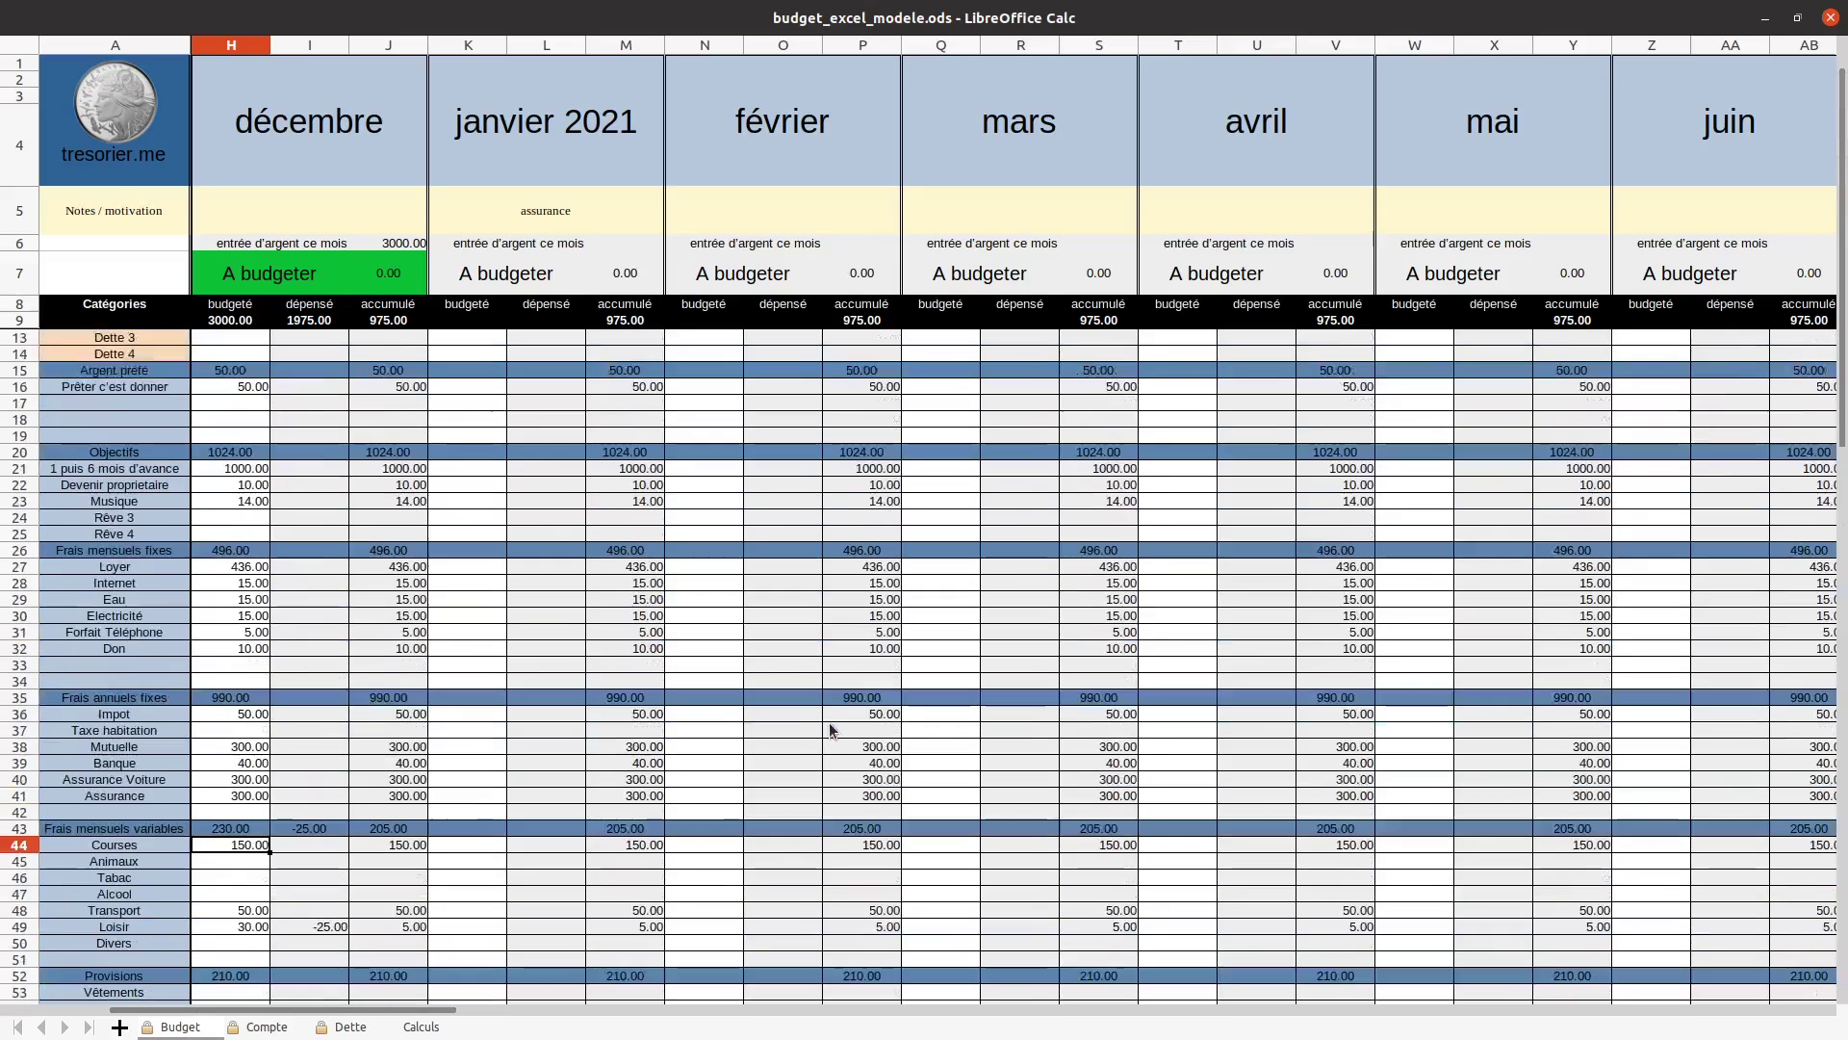